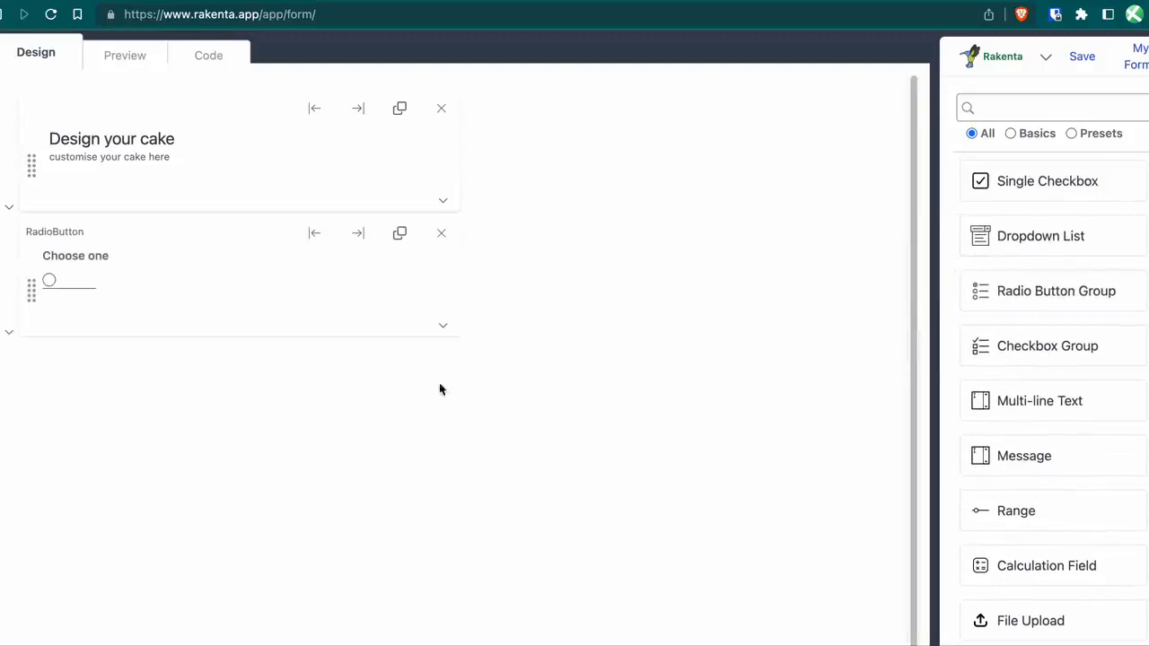
Name the radio field size, label it 'Size of the cake', and add options 1 lb, 2 lb, 3 lb.
click(61, 235)
text(size)
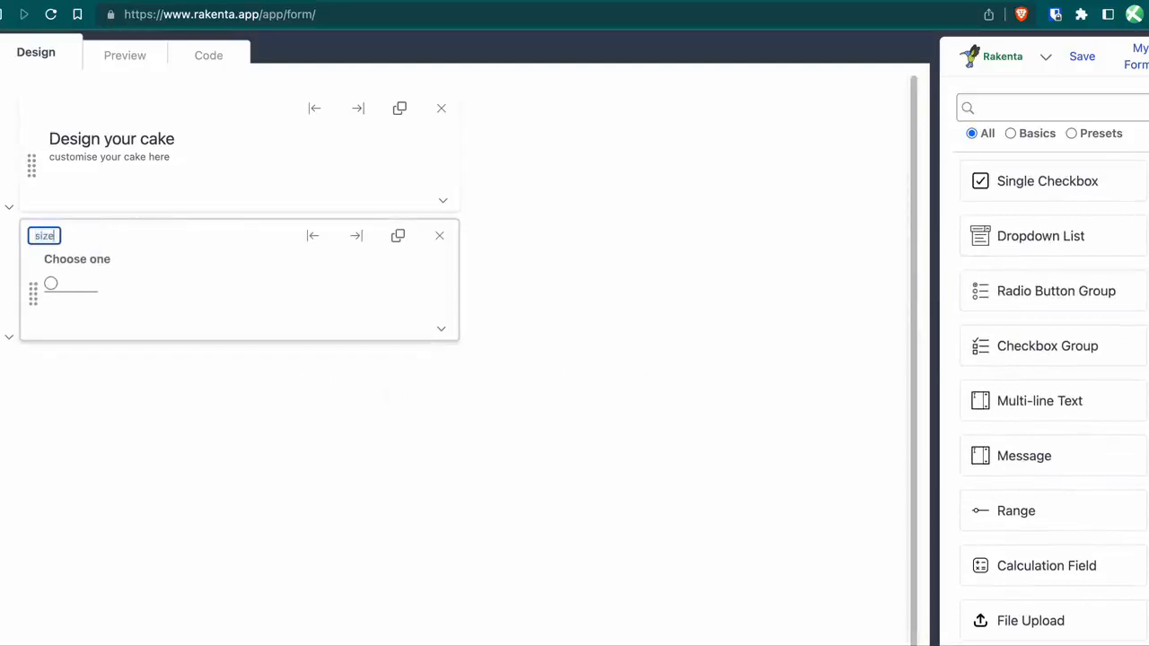
click(94, 262)
key(super+a)
text(Siz)
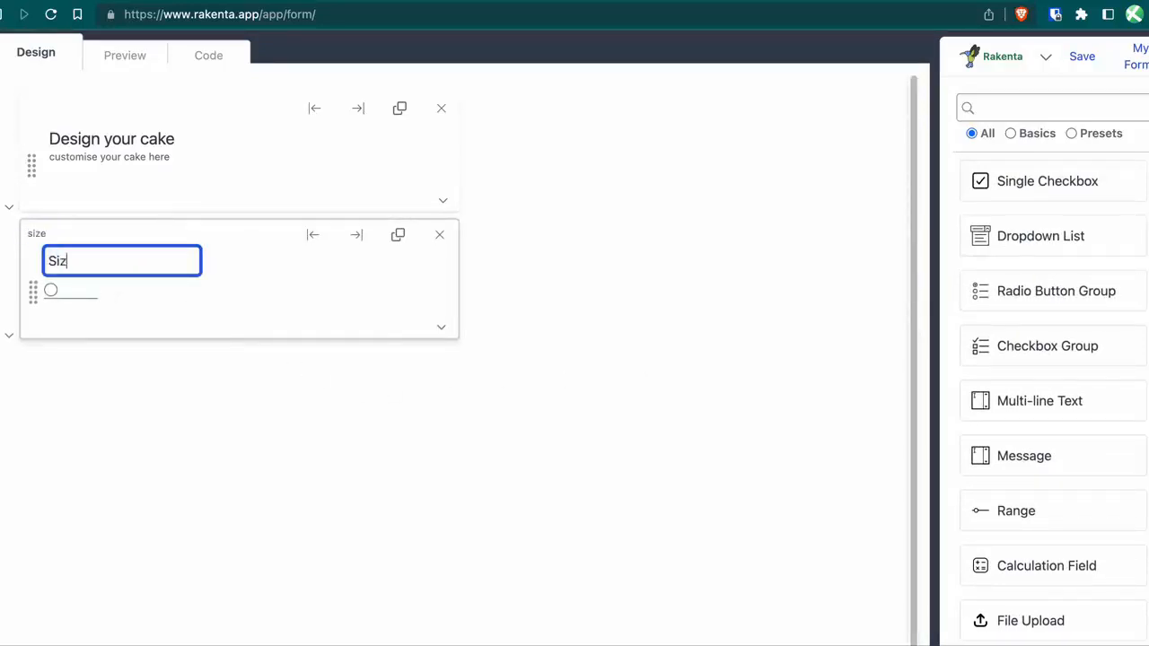
text(e of the cake:)
click(93, 291)
text(1 lb)
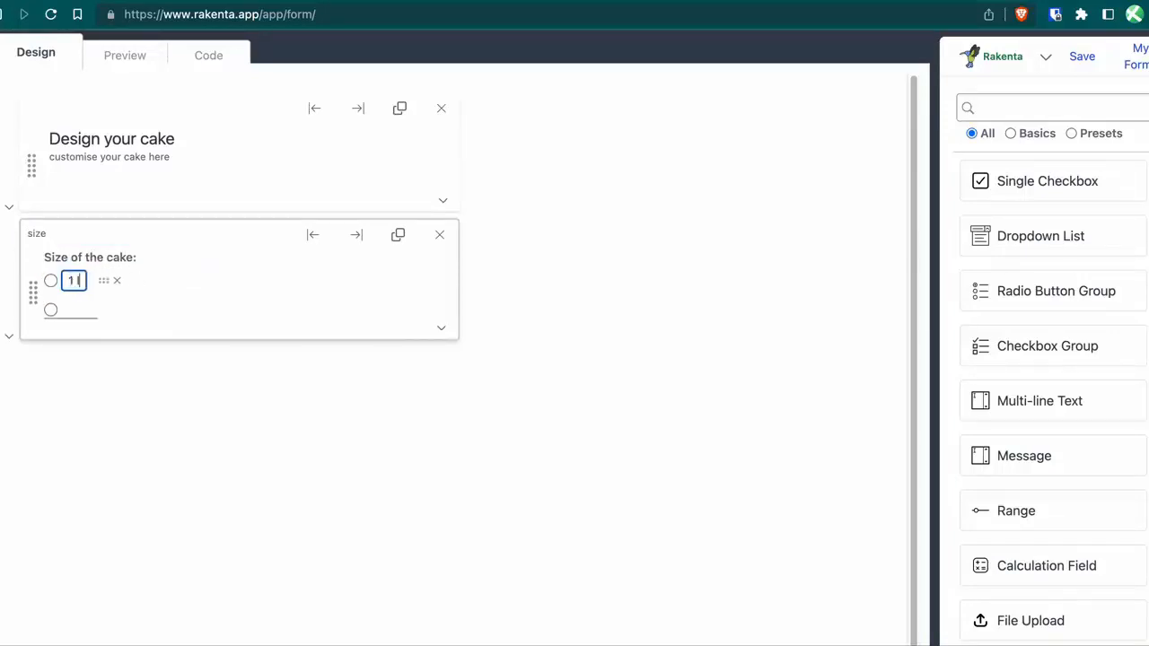
key(Return)
text(2 lb)
key(Return)
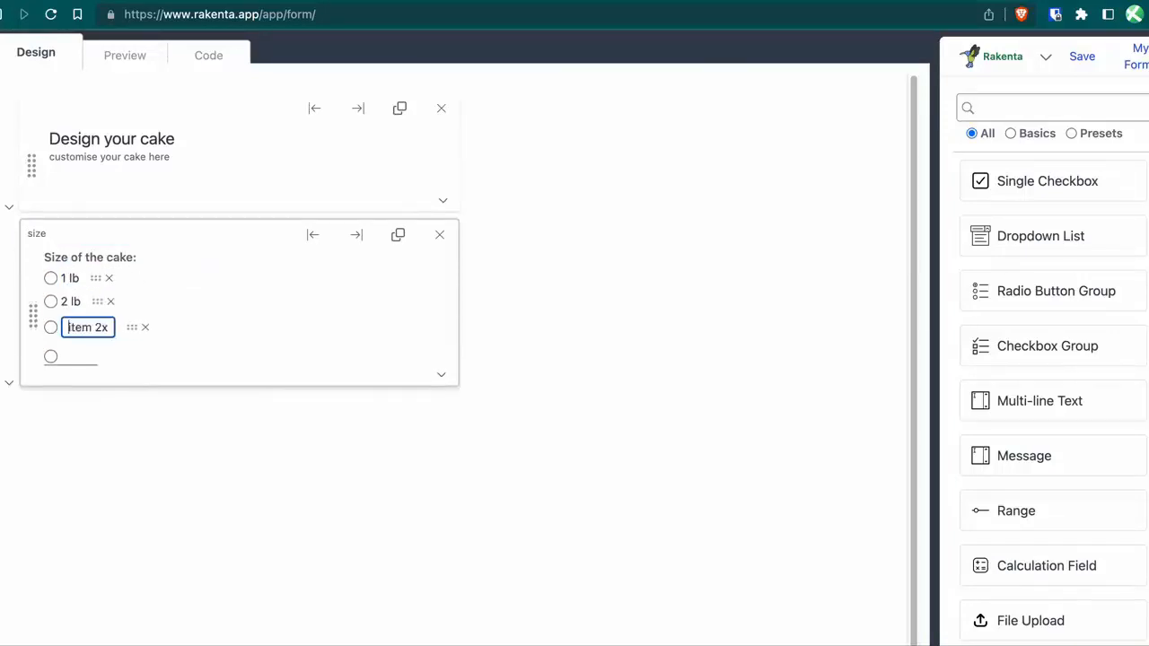
text(3 lb)
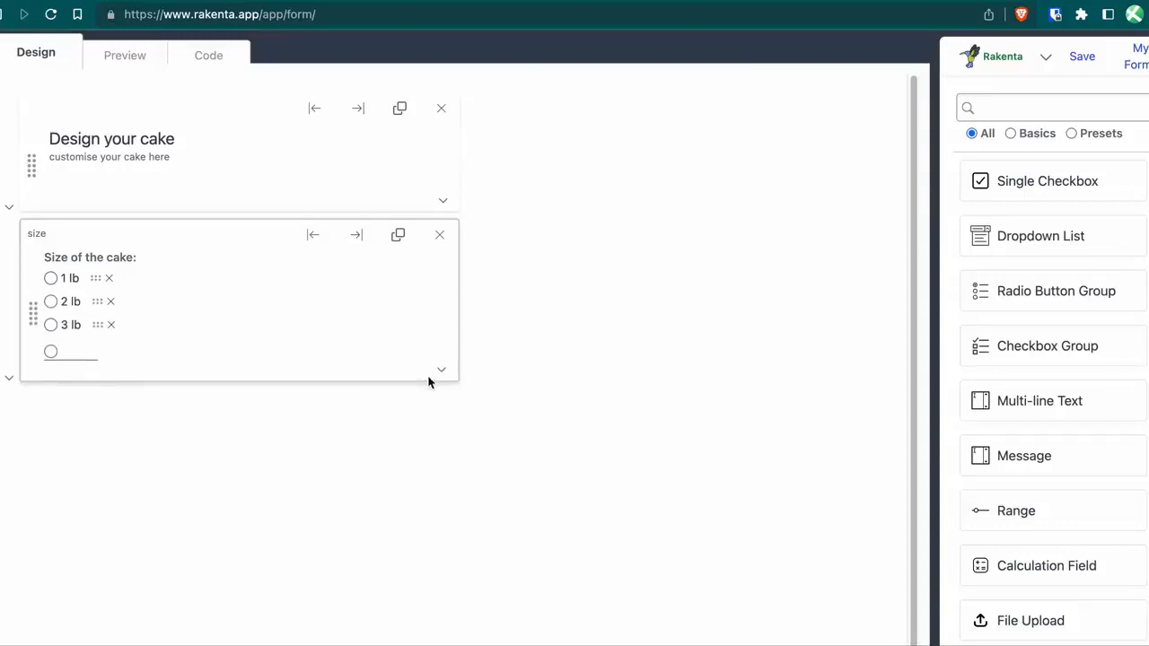
In the List Editor, add option rows 4 lb through 9 lb and apply the list.
click(440, 370)
click(370, 538)
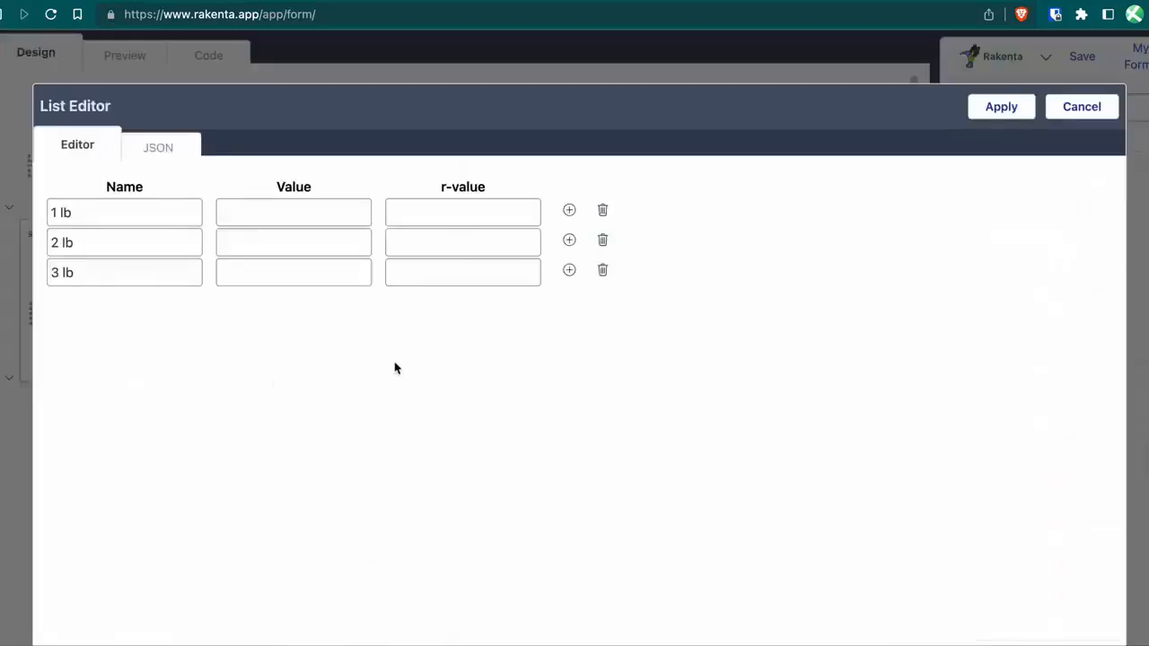
click(141, 273)
click(569, 270)
click(569, 301)
click(569, 301)
click(569, 301)
click(570, 301)
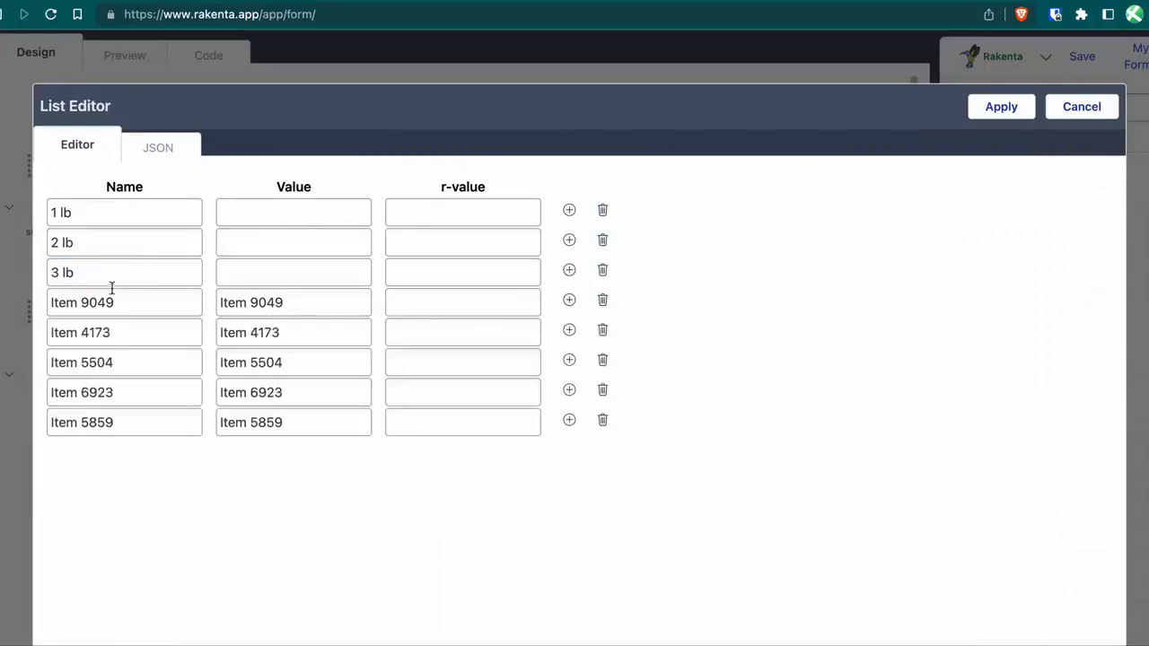
click(113, 302)
key(super+a)
text(4 l)
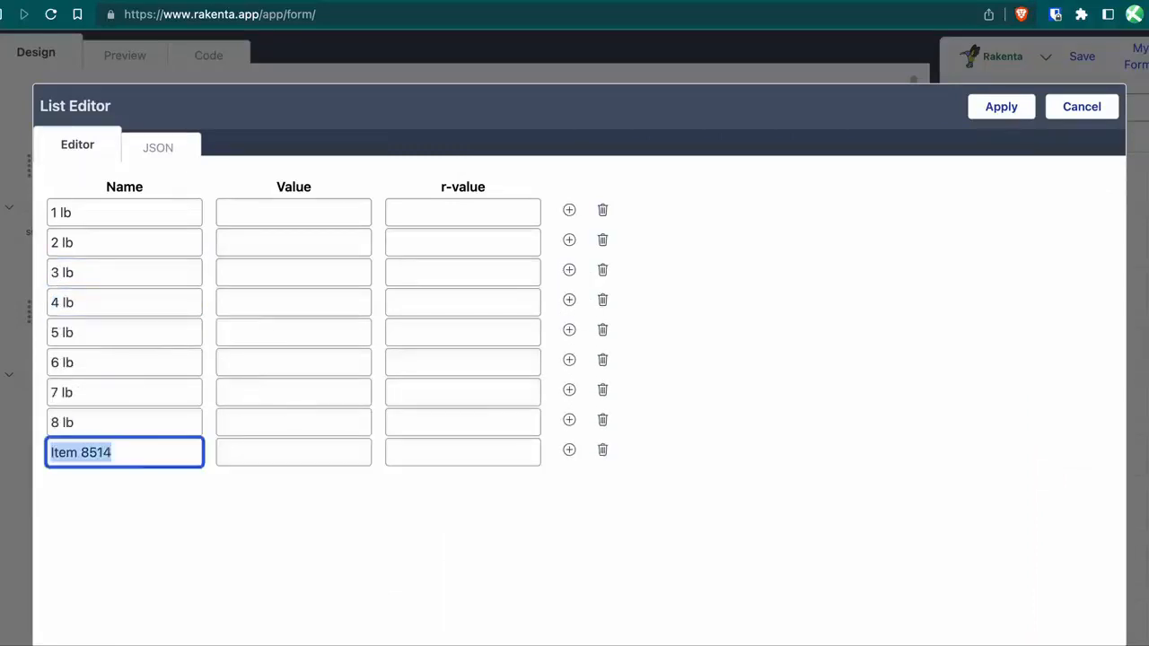
text(9 lb)
click(1001, 107)
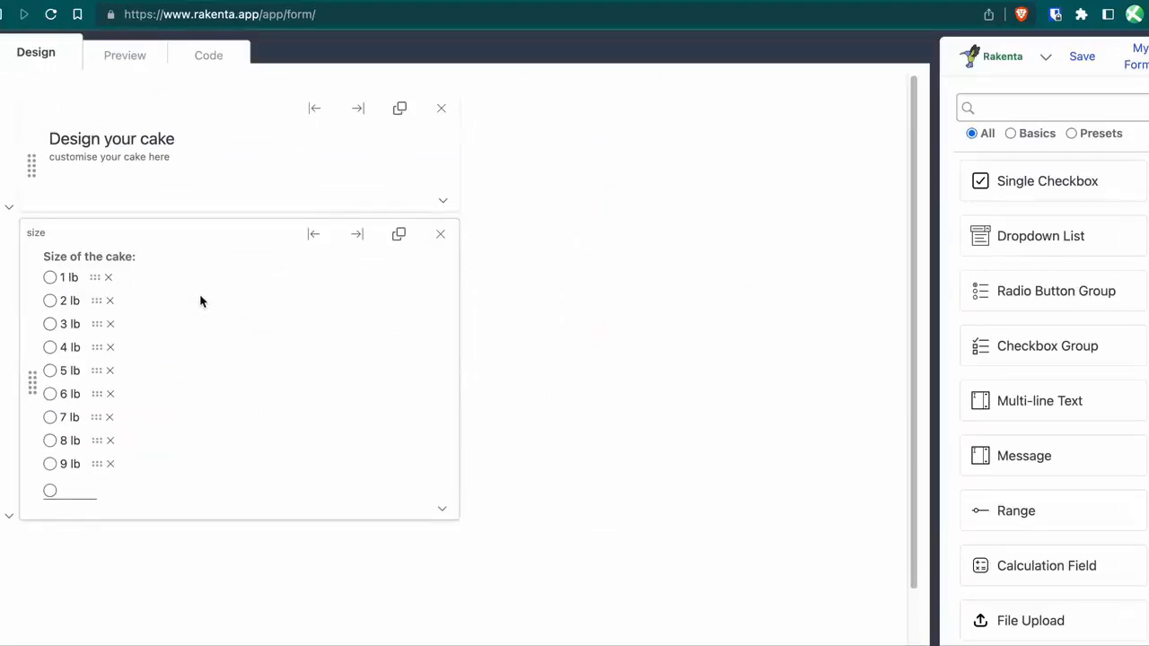
Set the size options' Arrangement to Horizontal and stretch the field to full width.
click(441, 510)
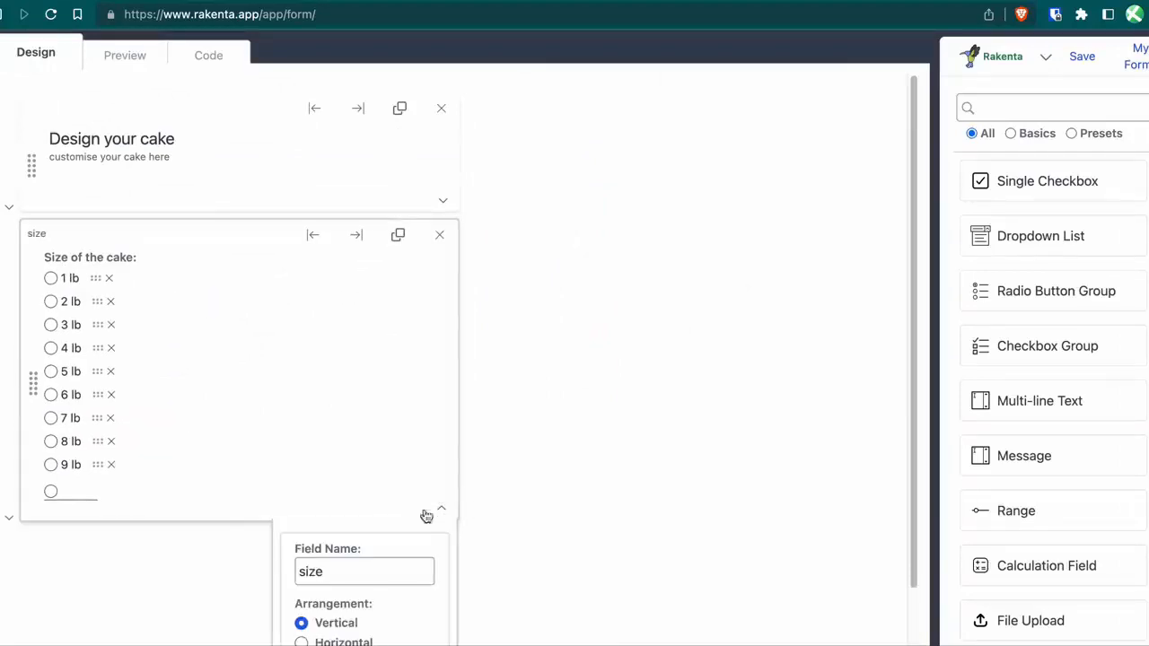
scroll(355, 539, down, 1)
click(356, 566)
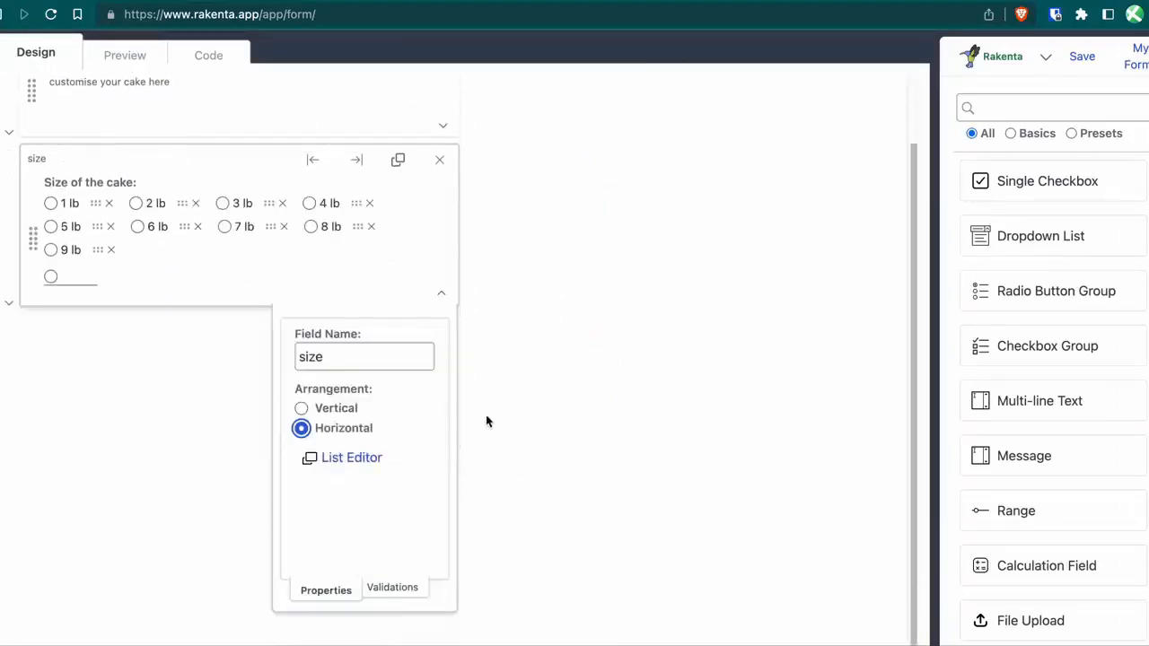
click(553, 502)
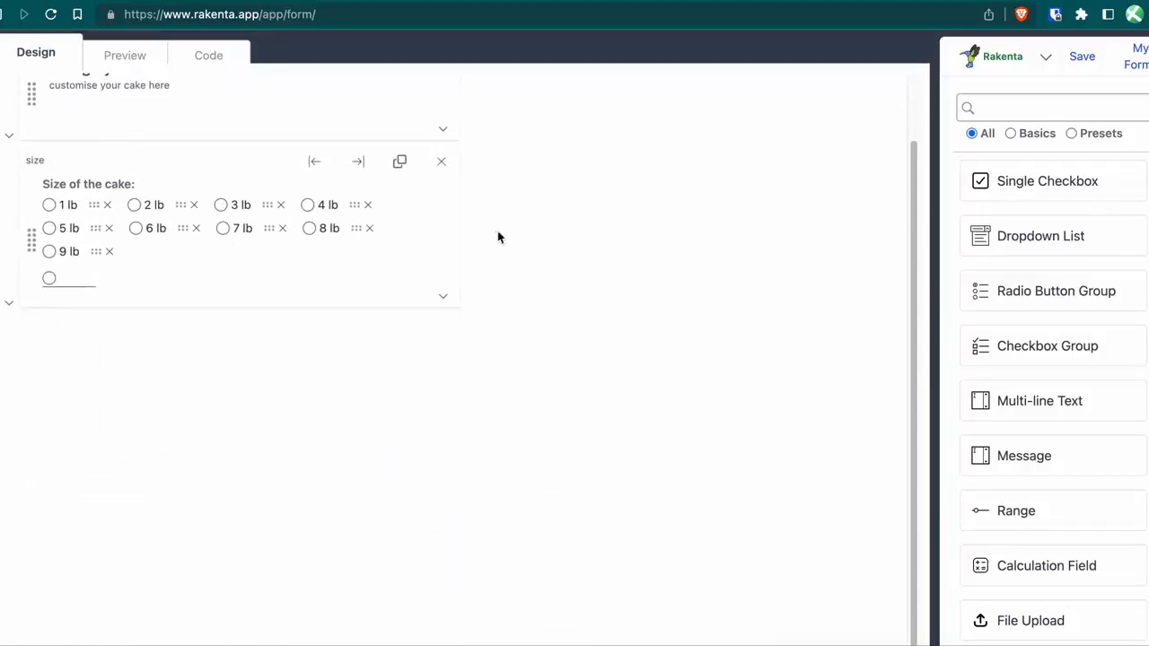
click(372, 169)
scroll(1021, 154, up, 3)
click(1006, 107)
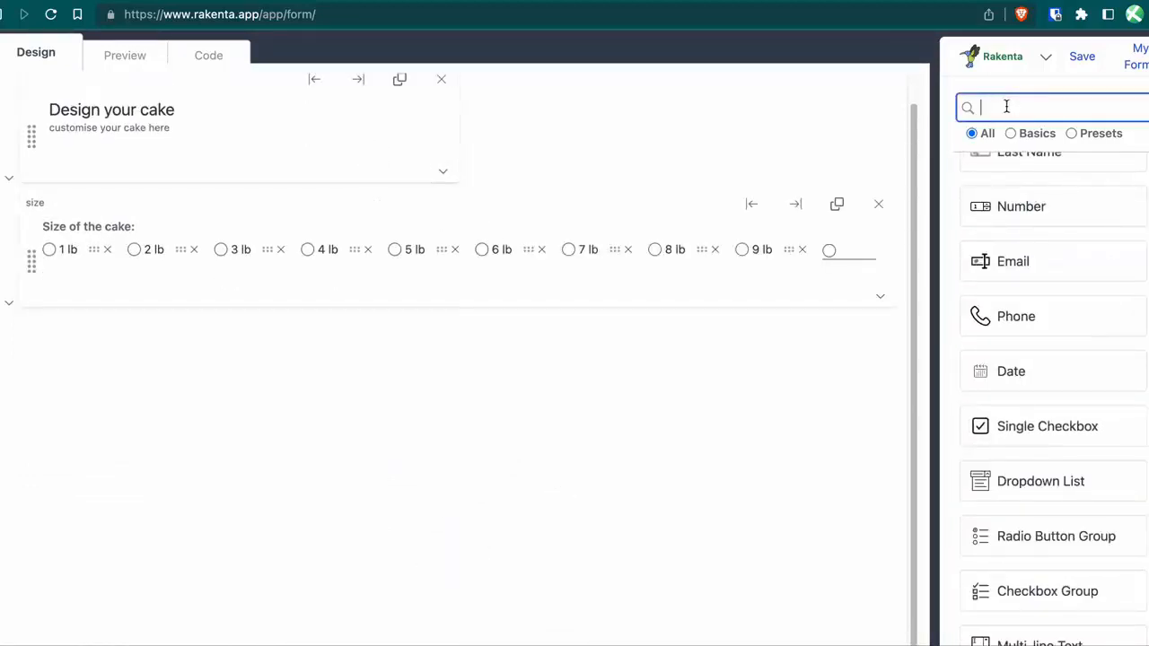
Add a Dropdown List labelled 'Flavor:' with field name flavor.
text(drop)
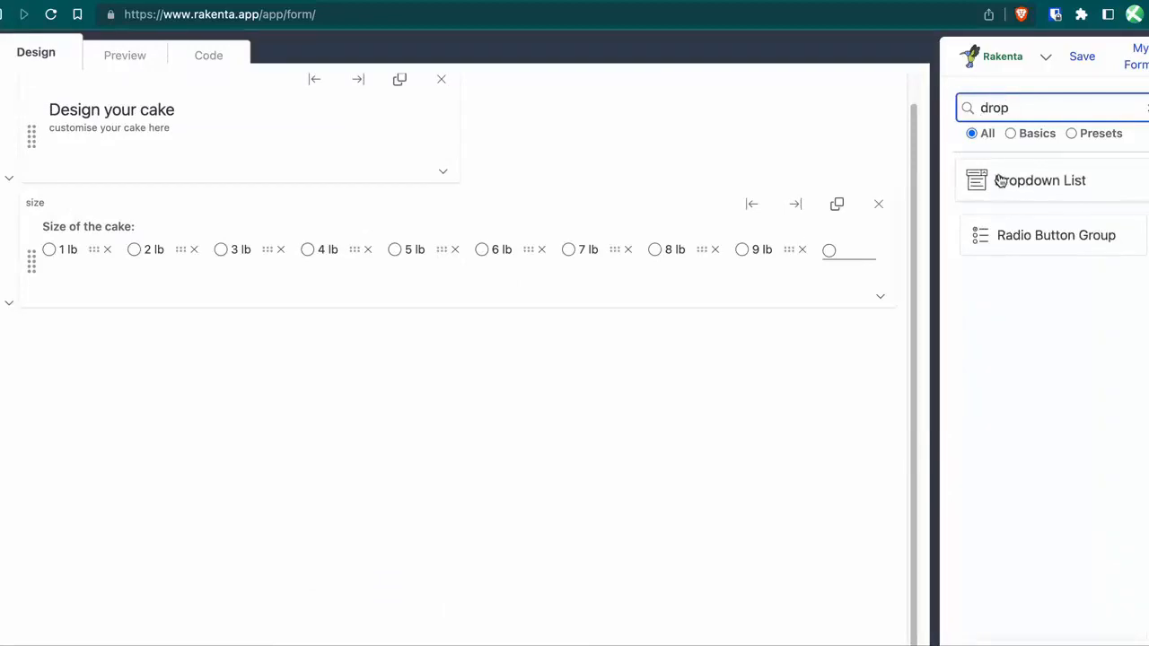
click(1003, 181)
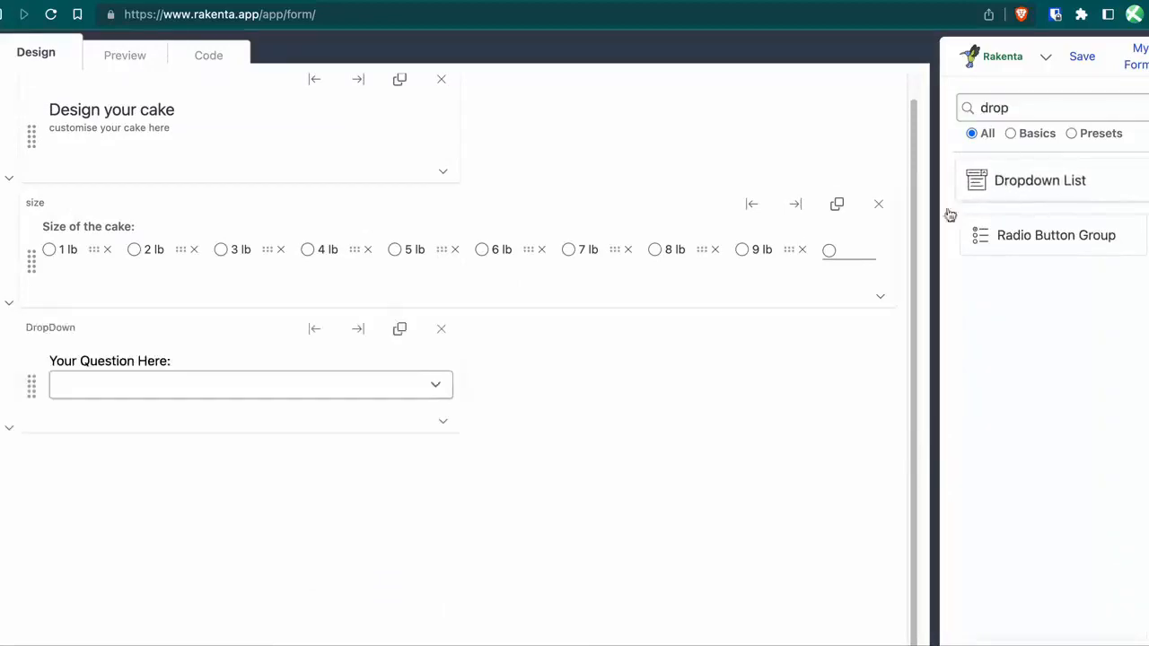
click(135, 359)
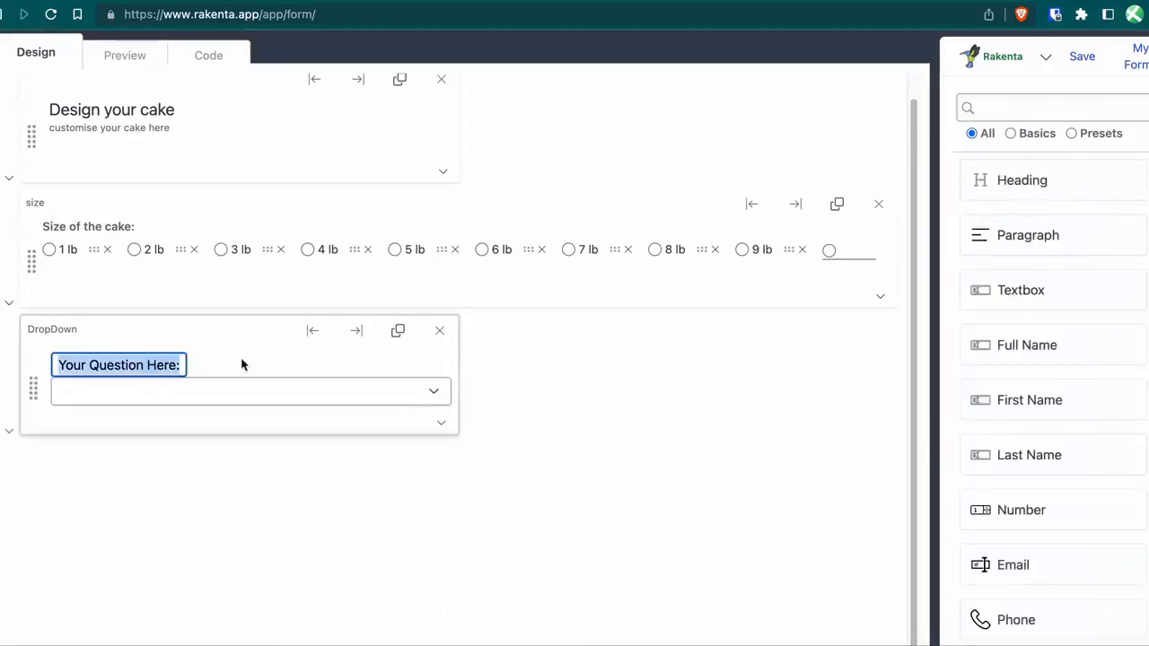
text(Flavo)
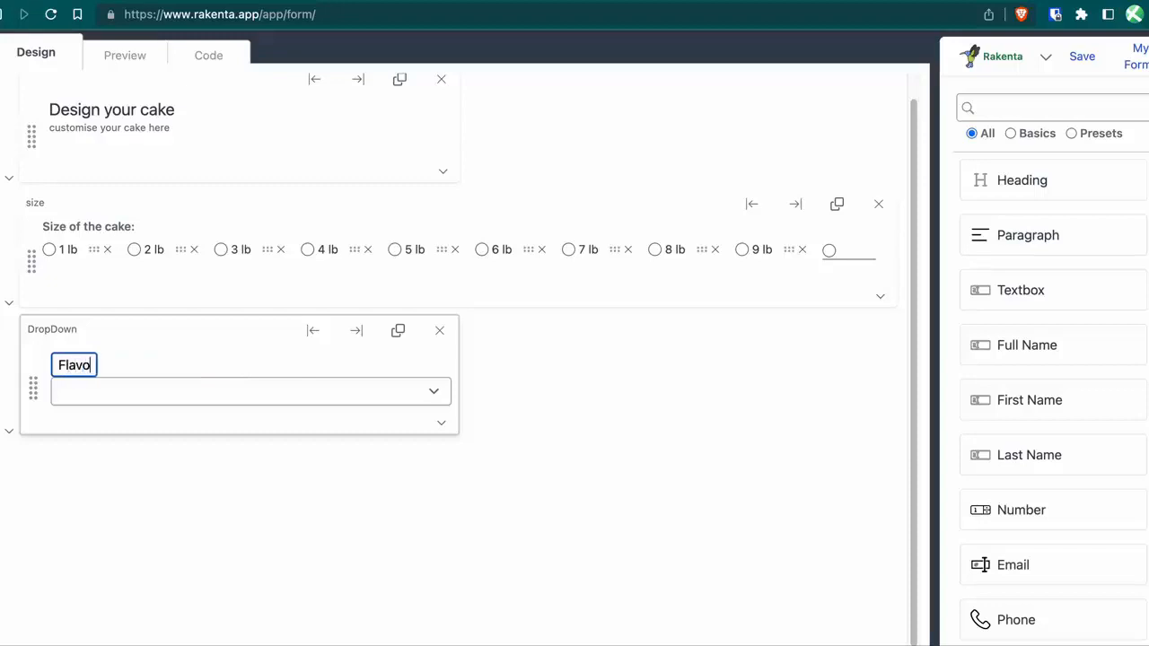
text(r:)
click(136, 323)
text(fla)
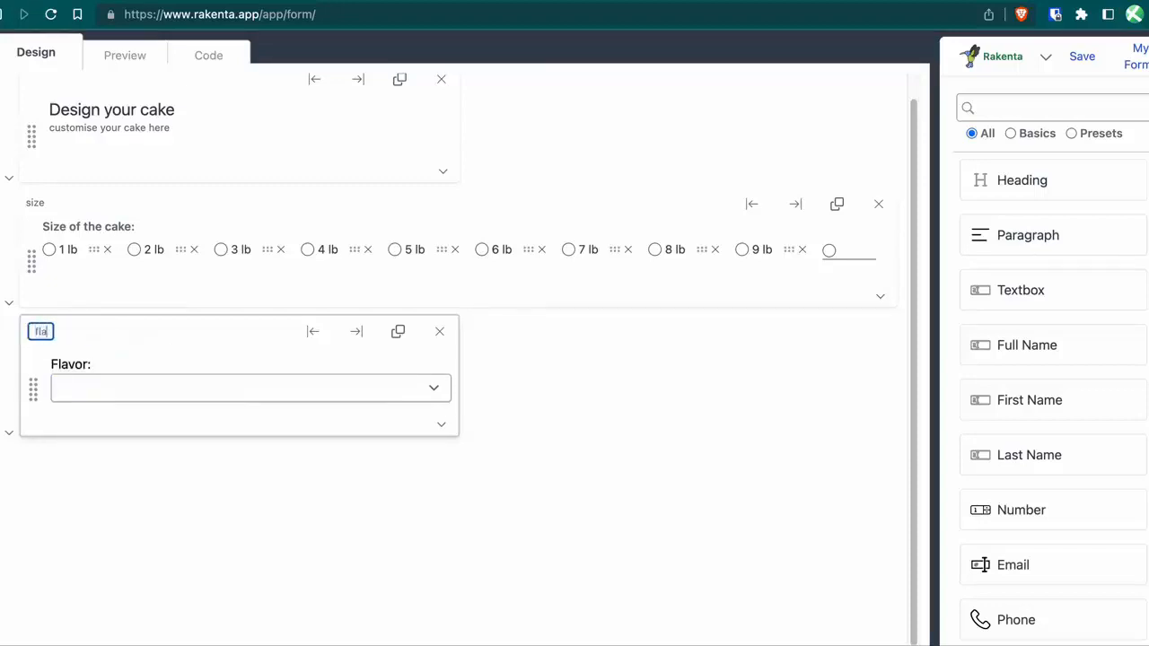
text(vor)
click(560, 477)
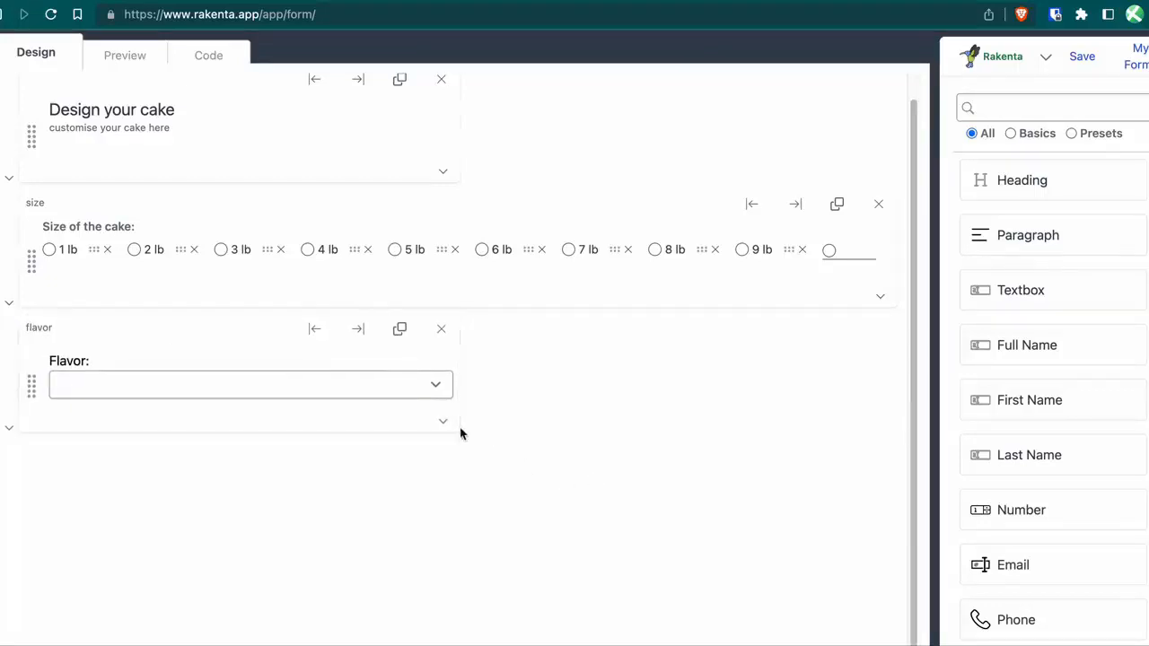
Fill the flavor List Items with 'Select …' followed by the pasted cake flavours through Funfetti.
click(443, 424)
scroll(533, 451, down, 3)
click(352, 441)
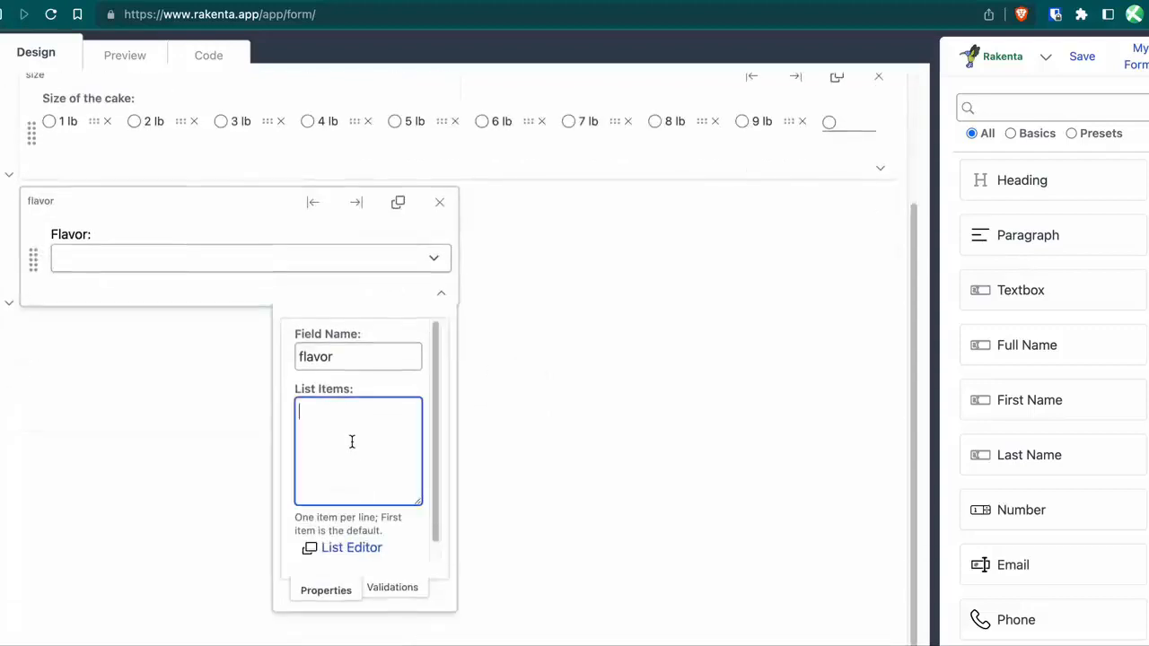
text(Select ...)
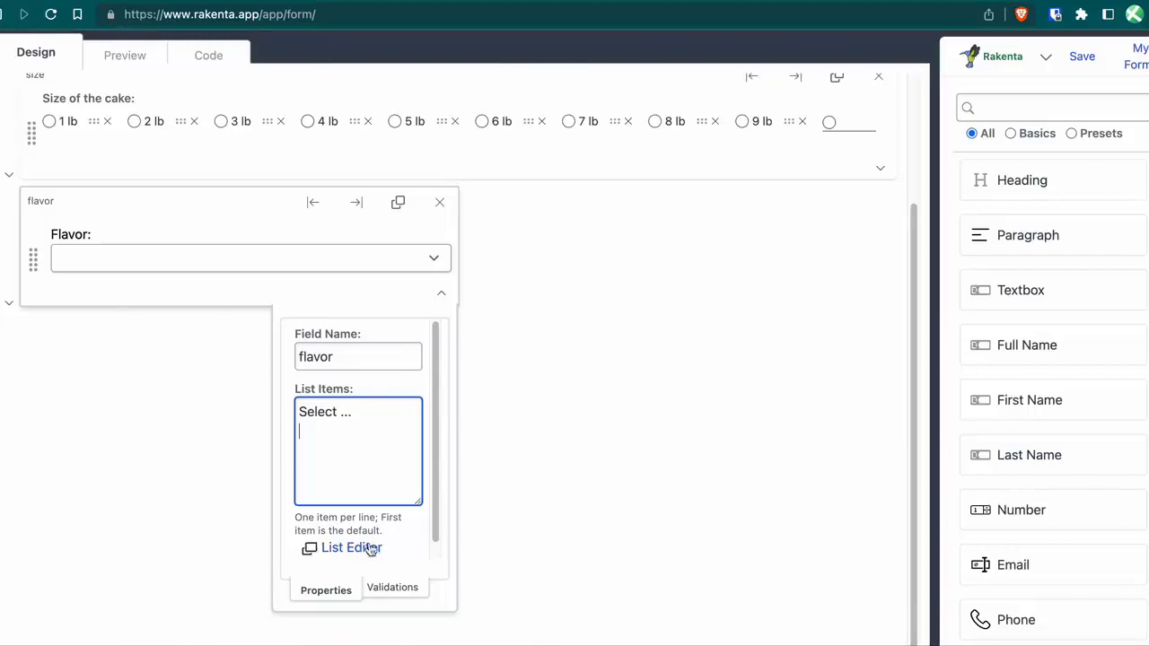
key(ctrl+v)
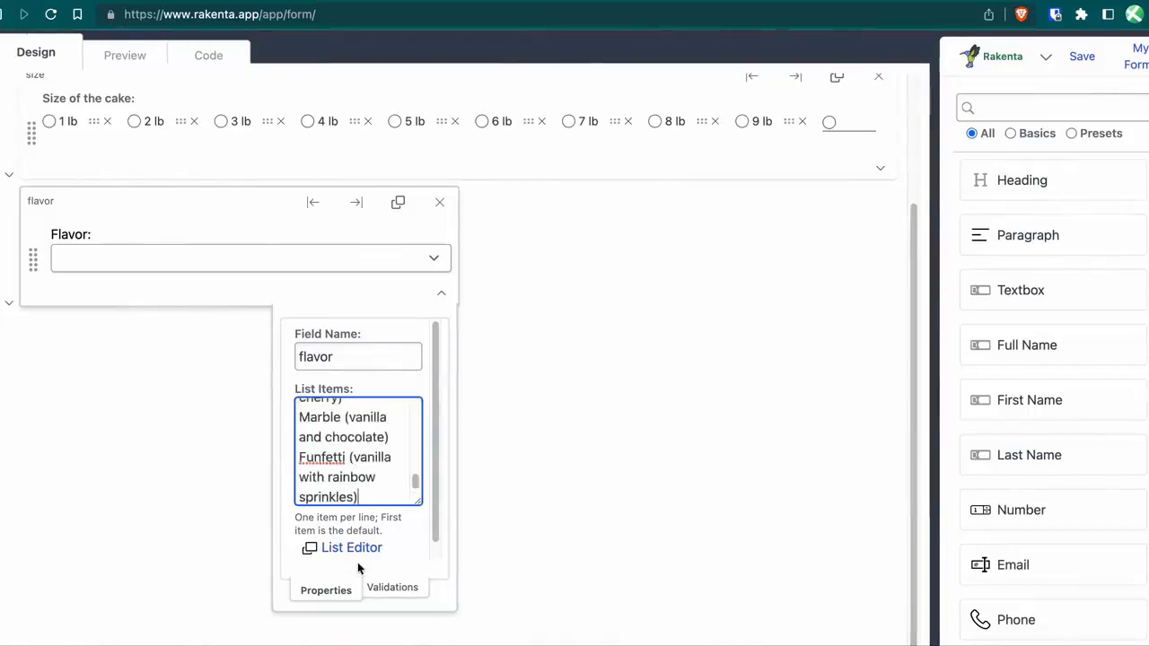
click(215, 535)
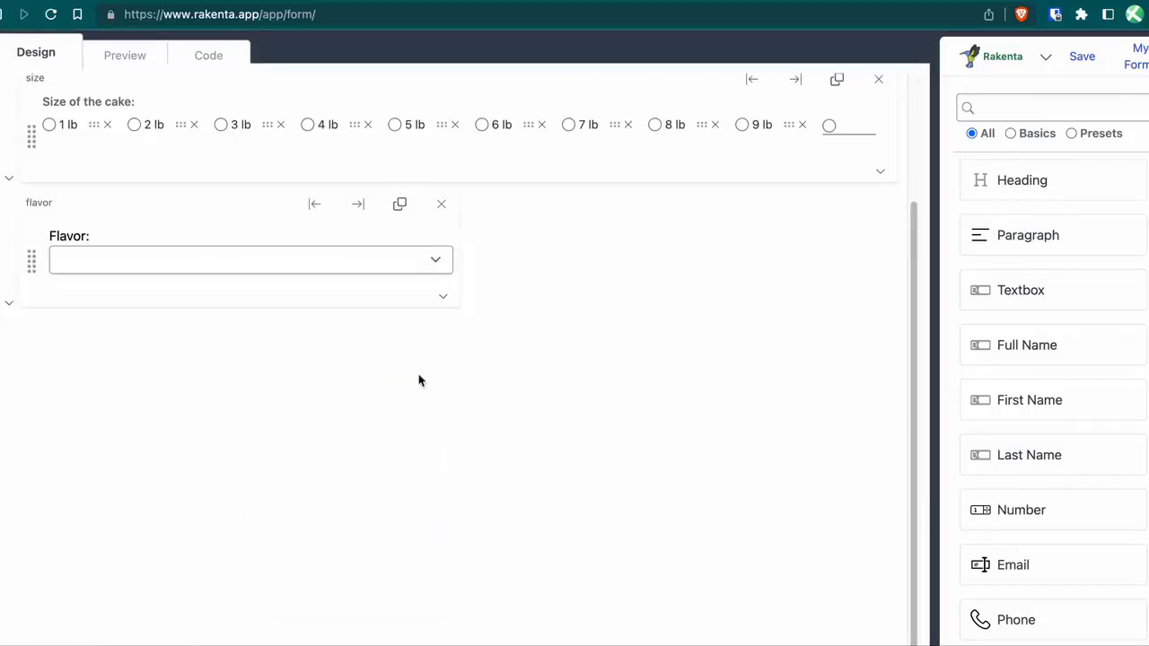
click(442, 296)
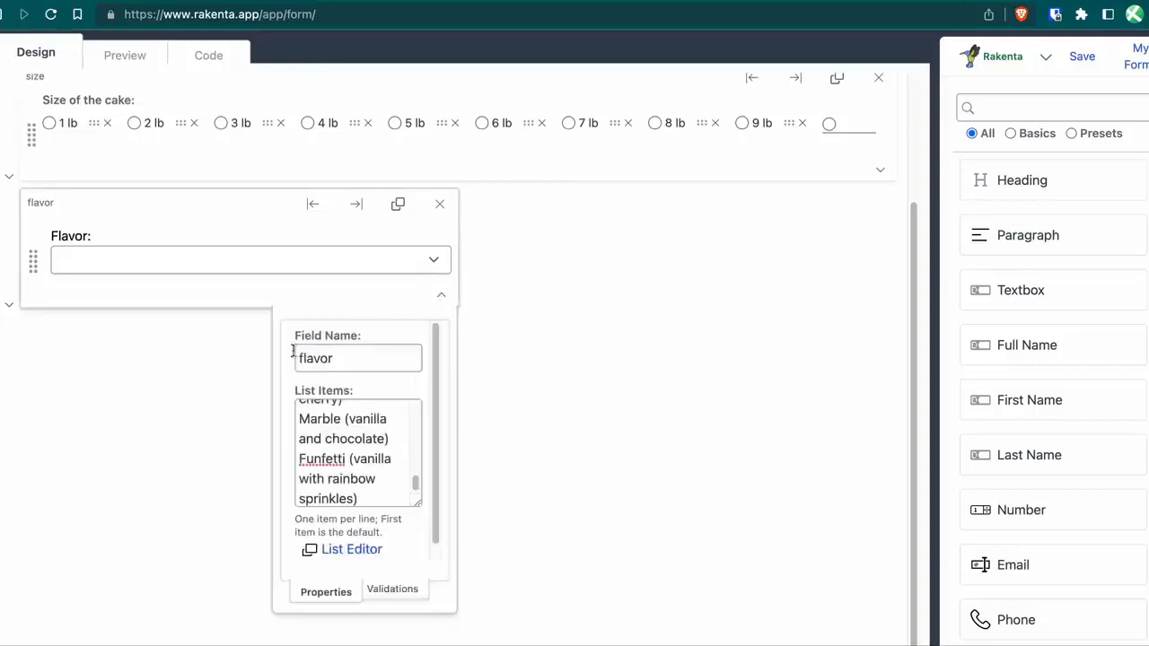
click(230, 383)
scroll(291, 357, up, 3)
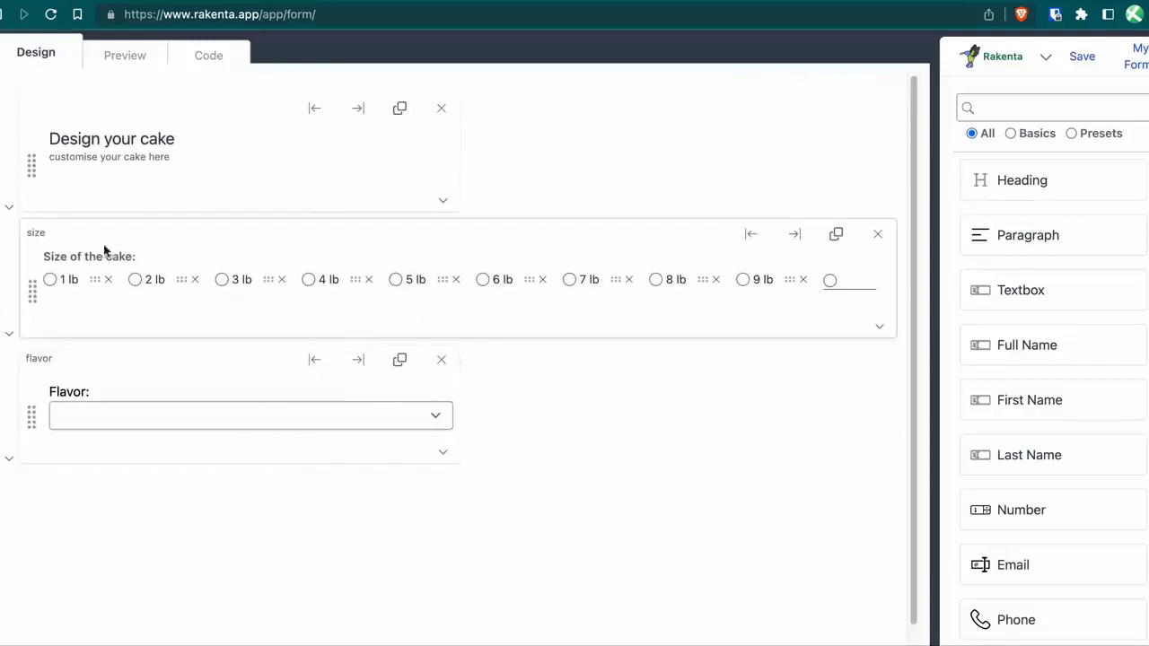
click(122, 61)
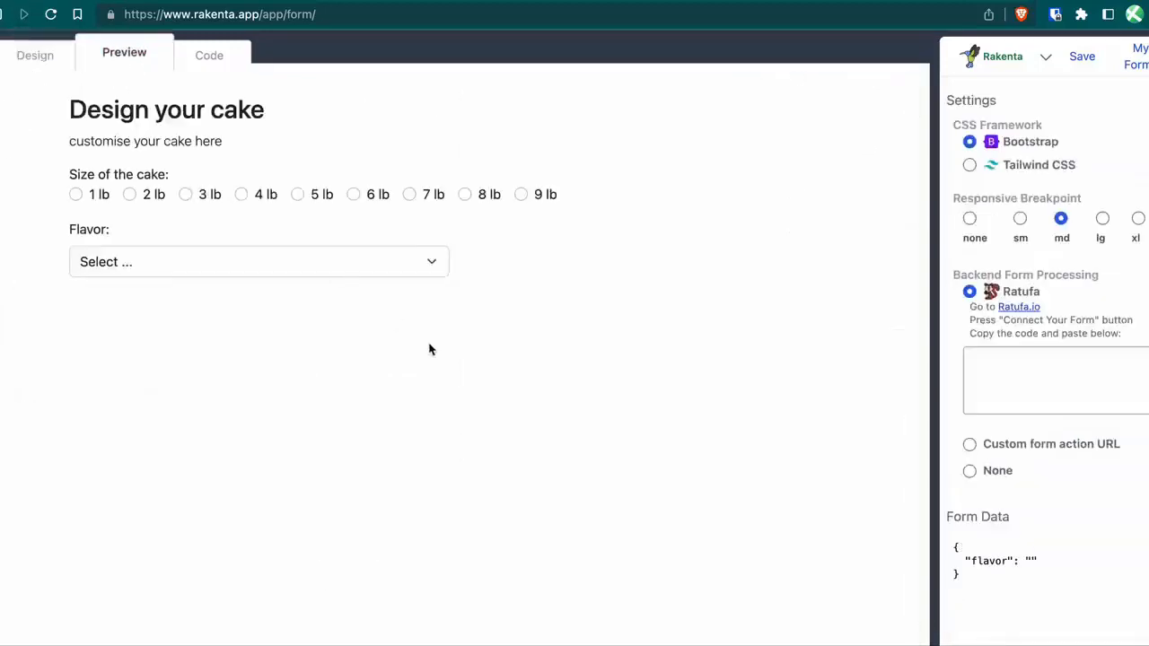
click(200, 270)
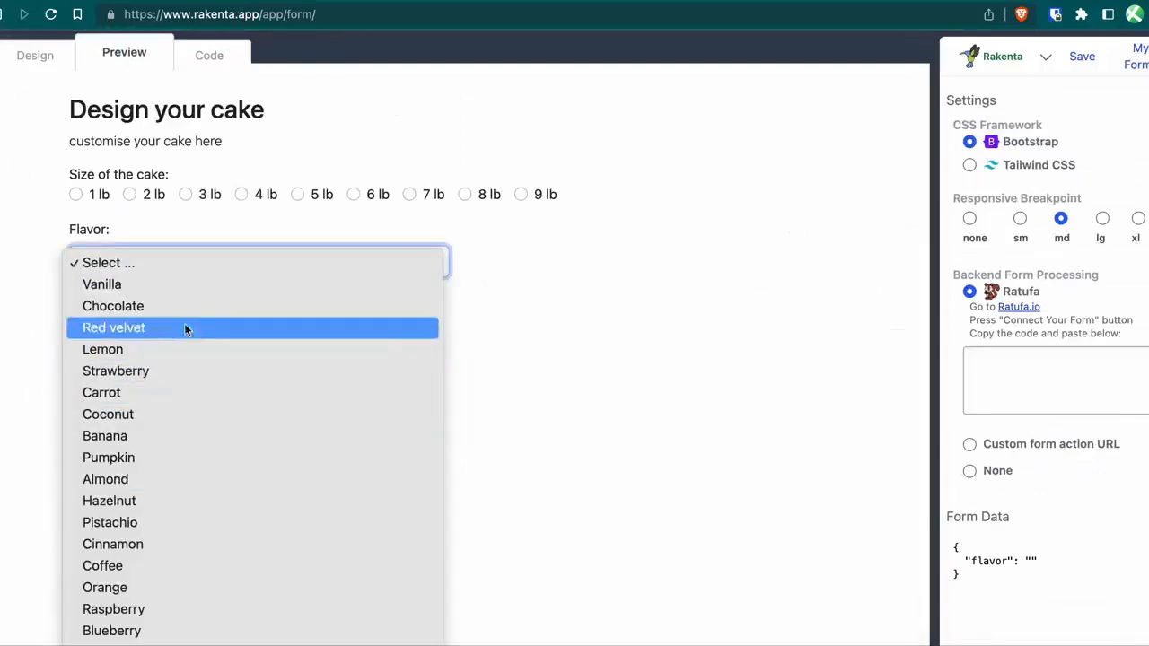
click(207, 545)
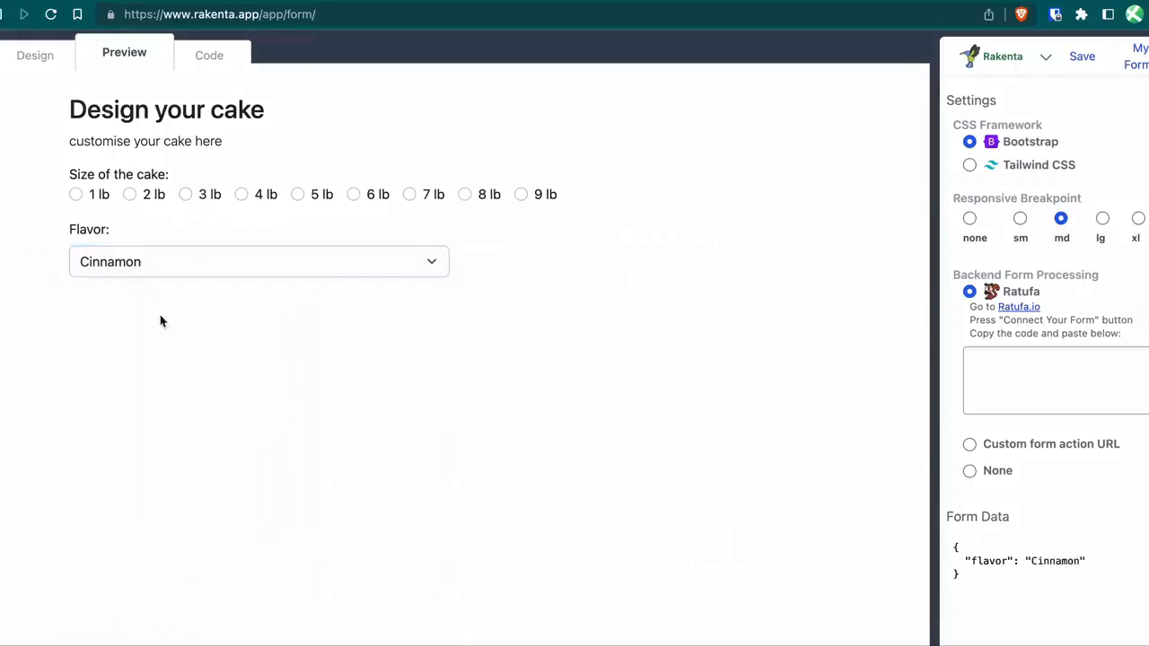
click(36, 53)
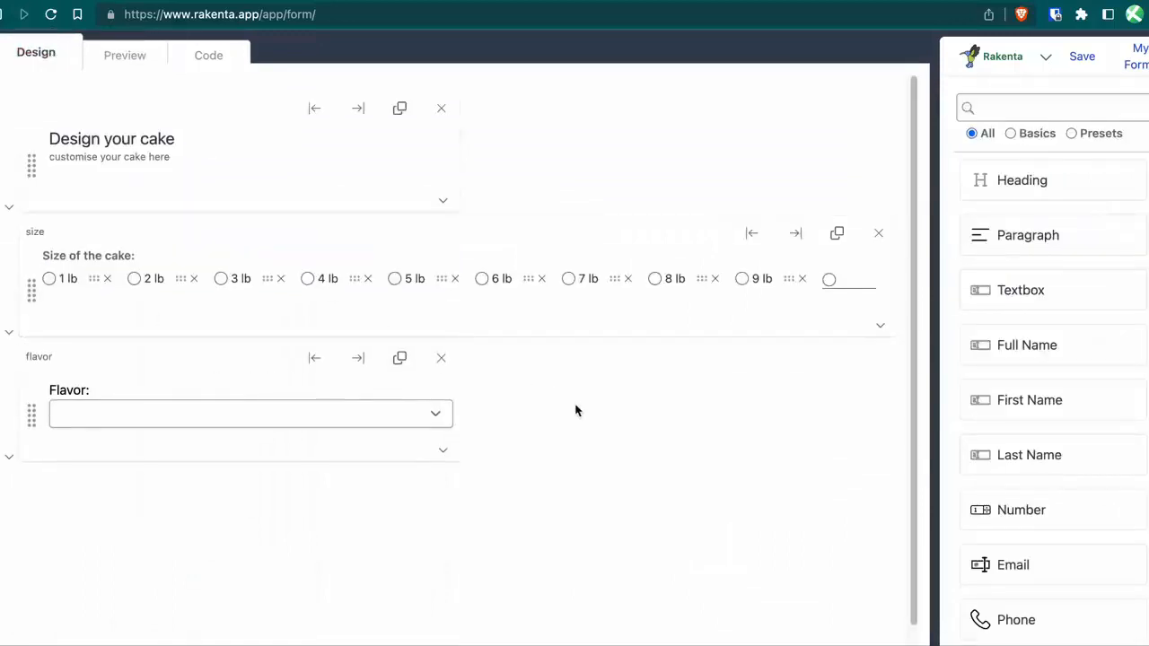
Duplicate the Flavor dropdown and relabel the copy 'Filling:' with field name filling.
click(398, 359)
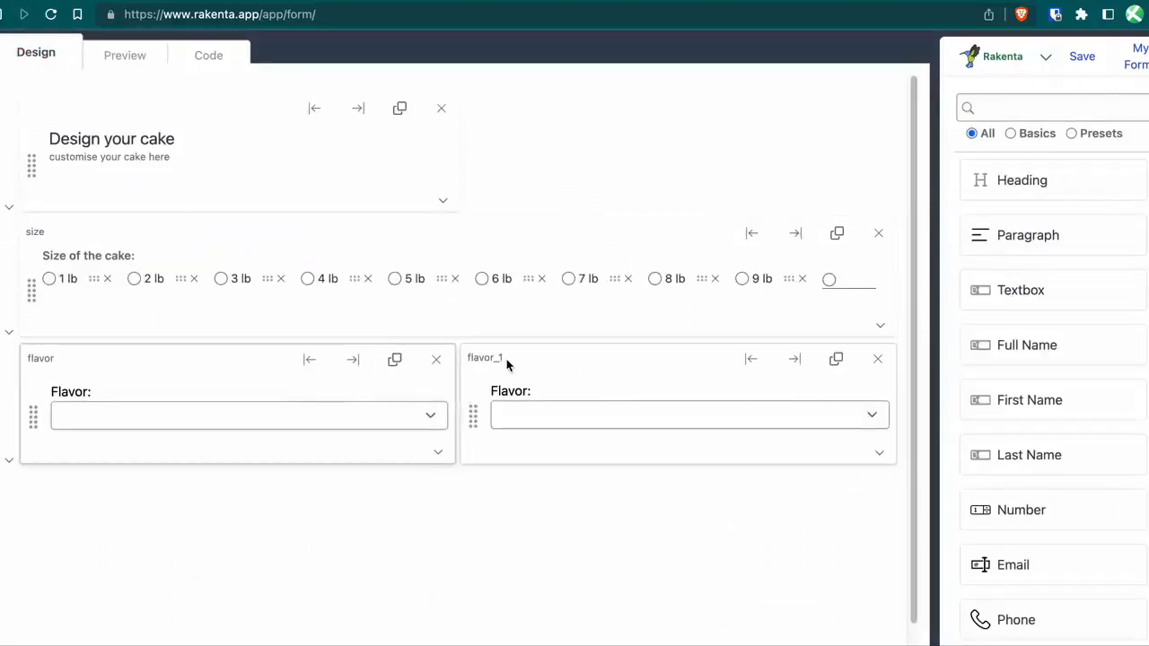
click(523, 392)
text(Fill)
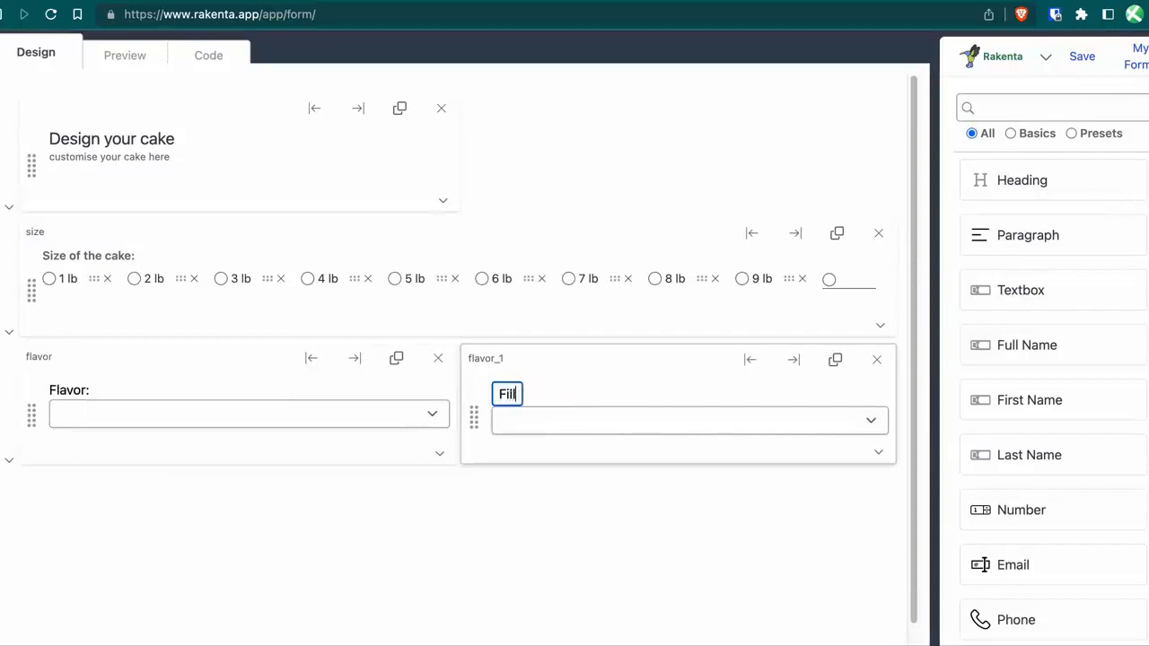
text(ing:)
click(488, 359)
text(fil)
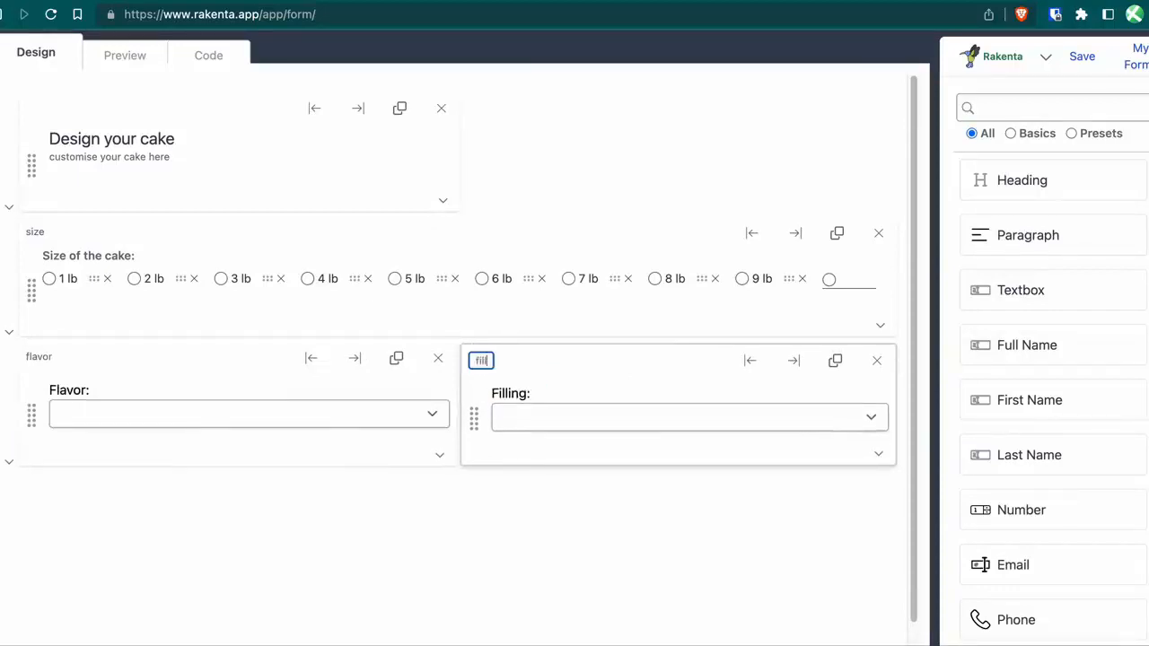
text(ling)
key(Return)
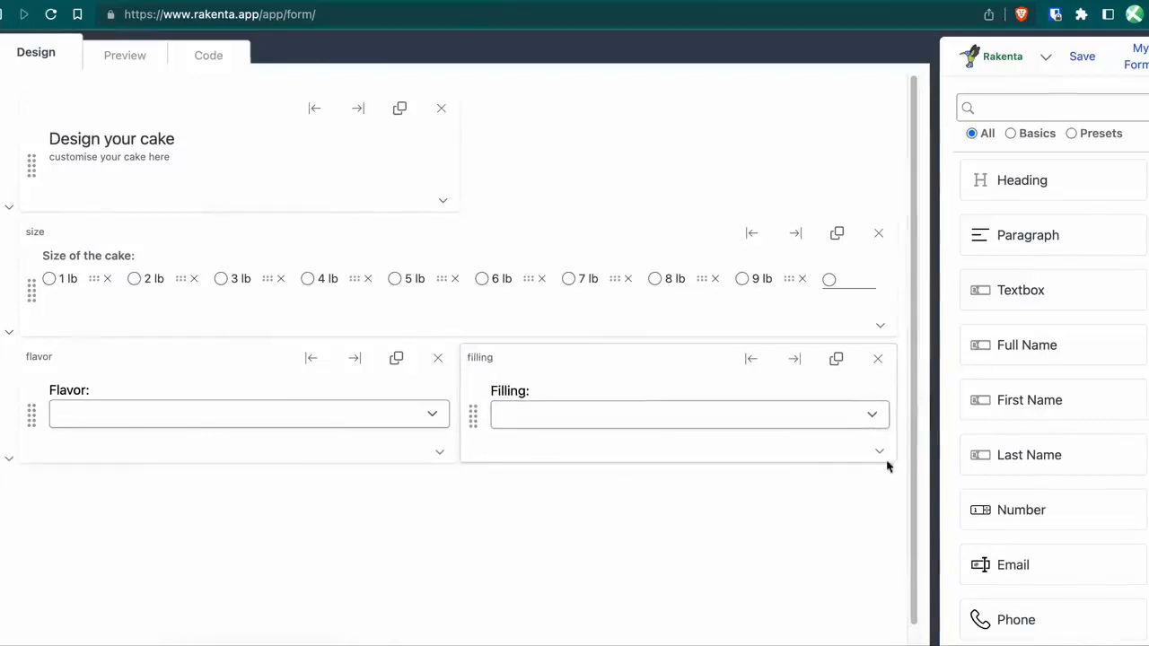
Replace the filling List Items with pasted fillings from Buttercream to Marshmallow fluff.
click(879, 453)
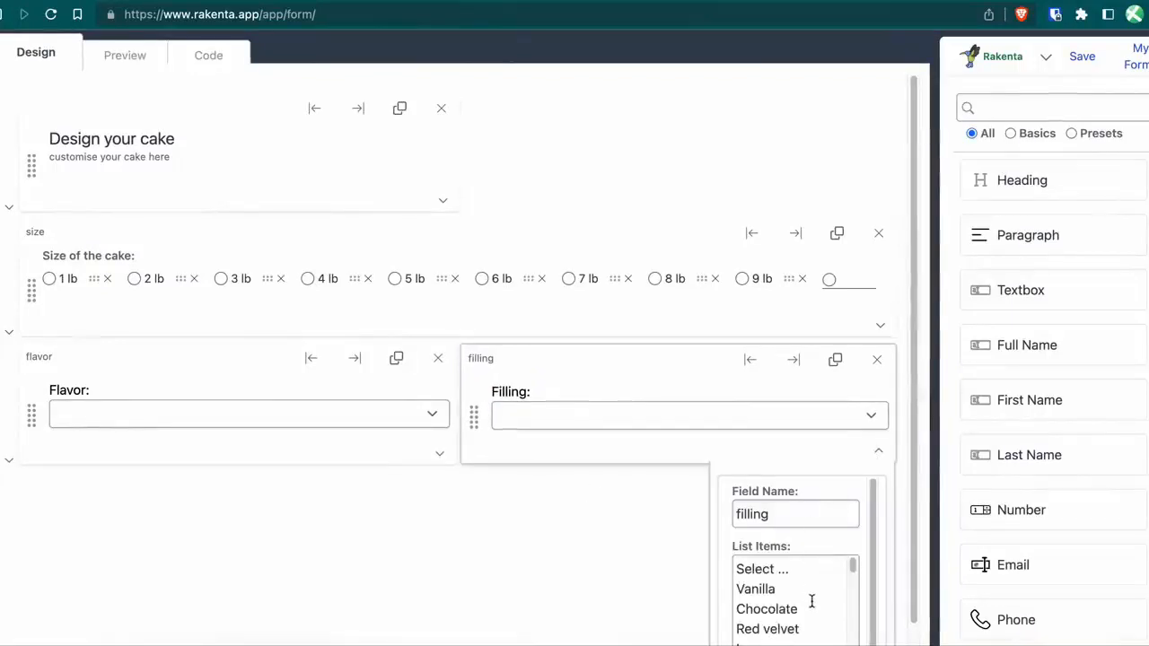
scroll(774, 590, down, 2)
scroll(771, 589, up, 3)
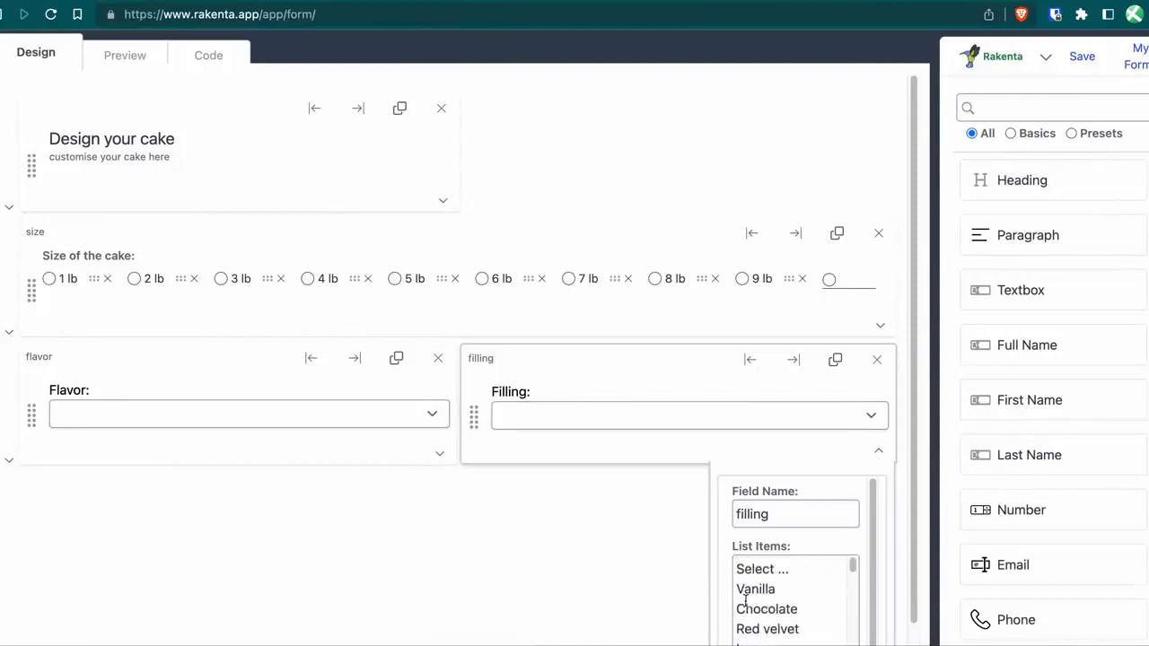
drag(740, 595, 763, 645)
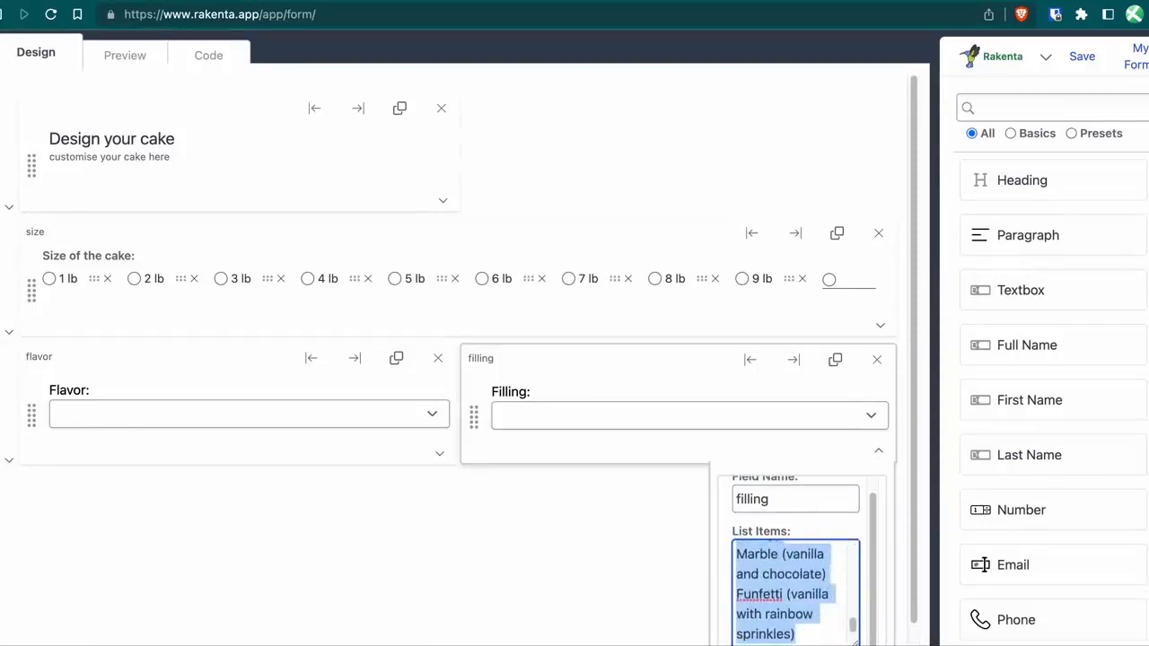
key(BackSpace)
key(ctrl+v)
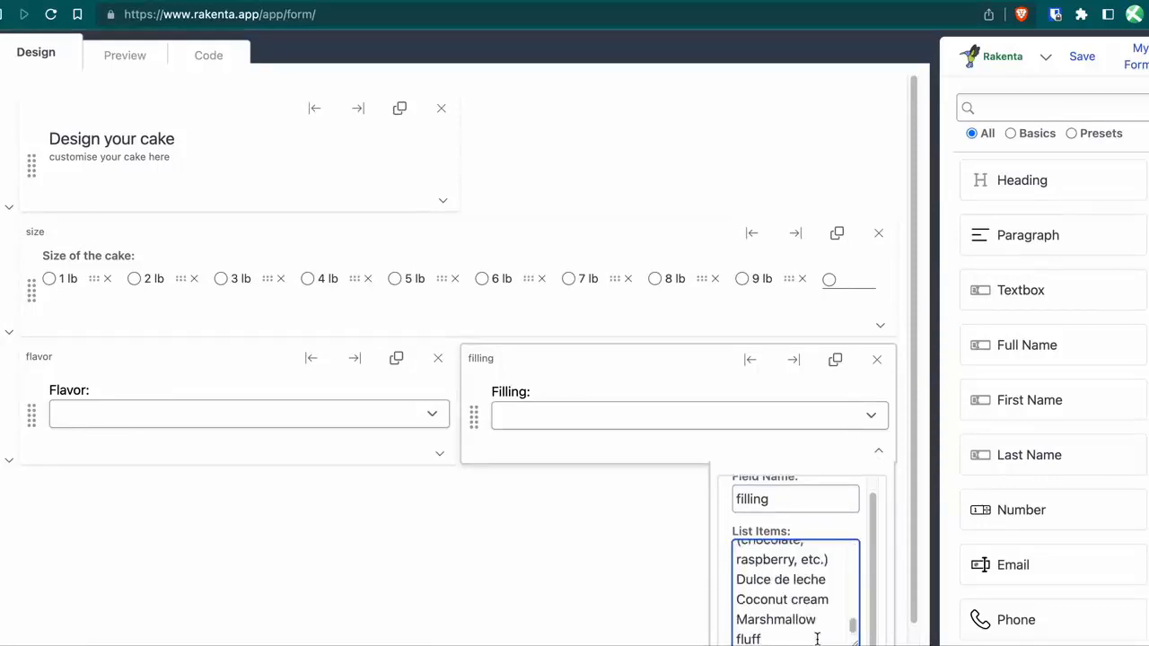
click(592, 556)
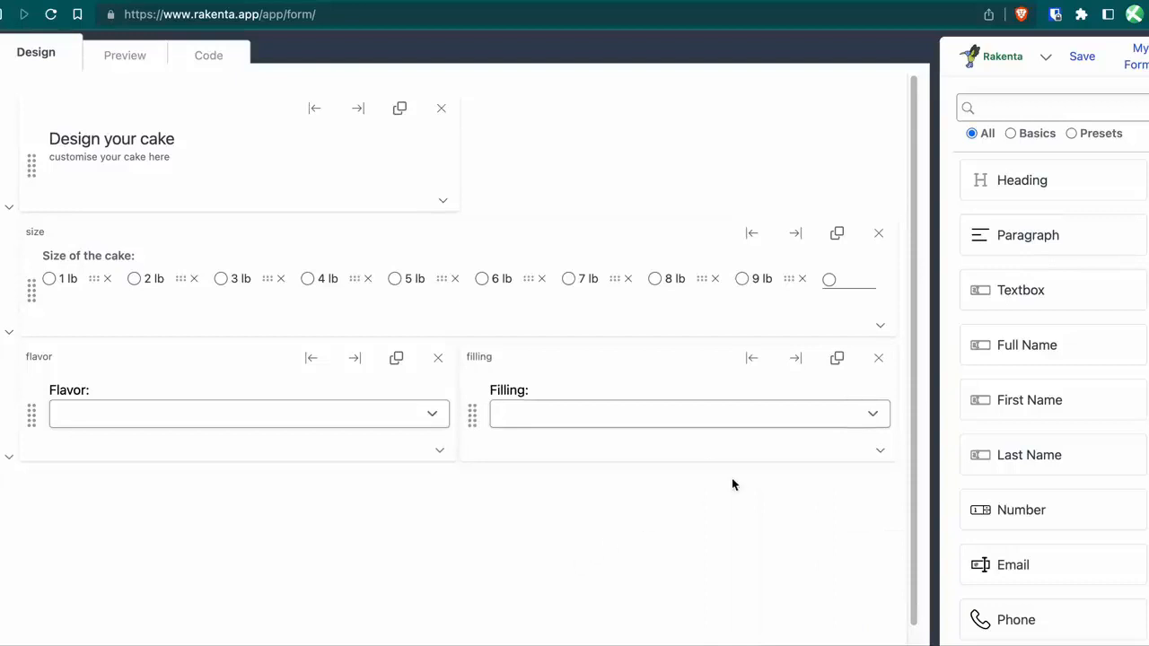
Check the Filling dropdown's options in Preview, then return to Design.
click(136, 65)
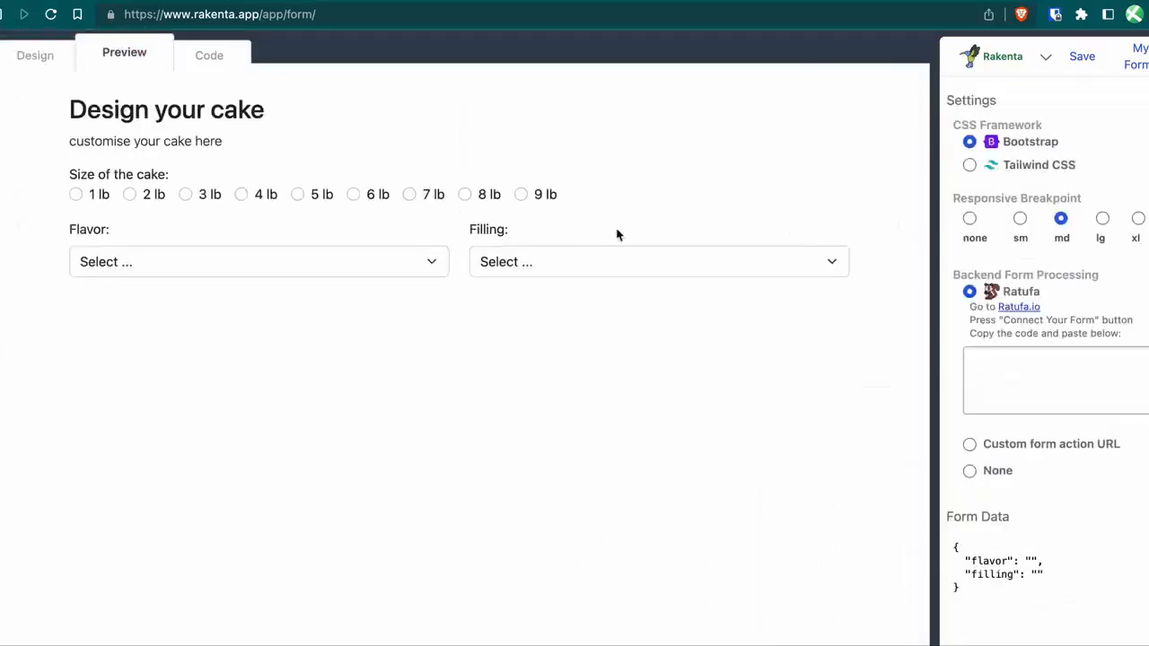
click(629, 262)
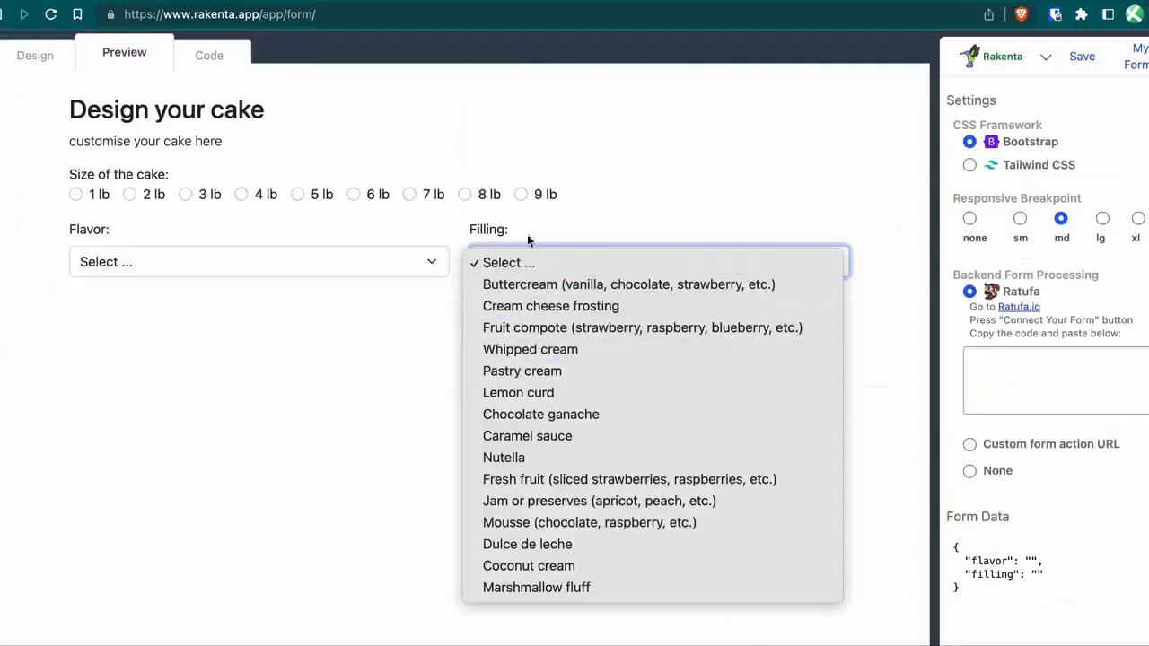
click(438, 320)
click(36, 56)
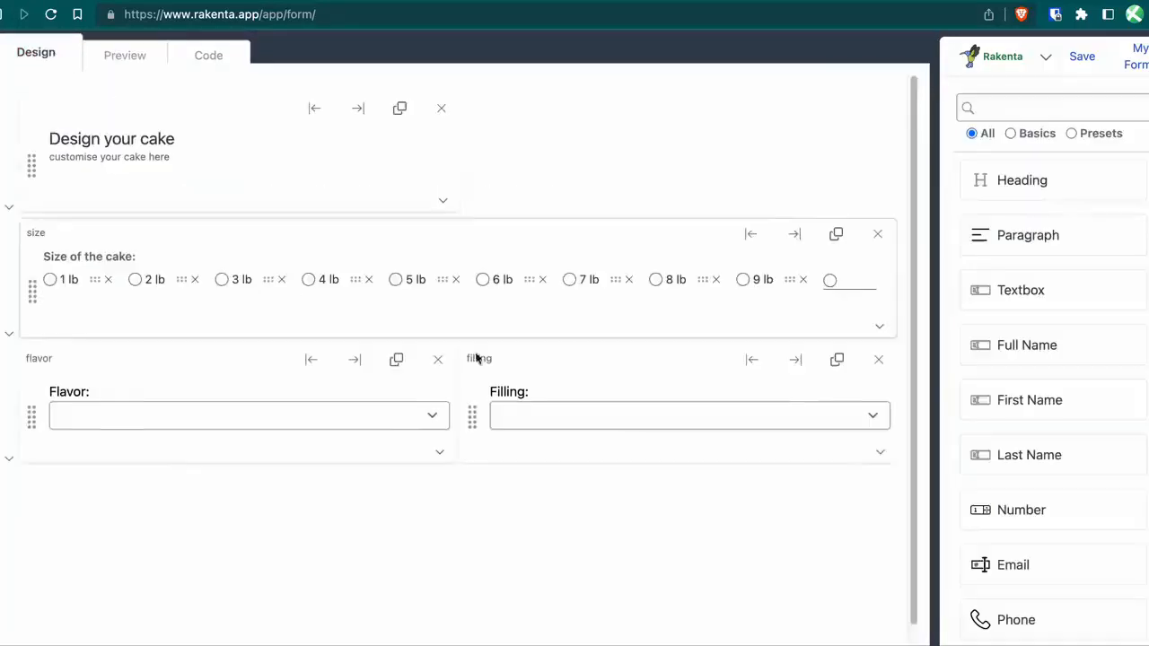
scroll(642, 422, down, 3)
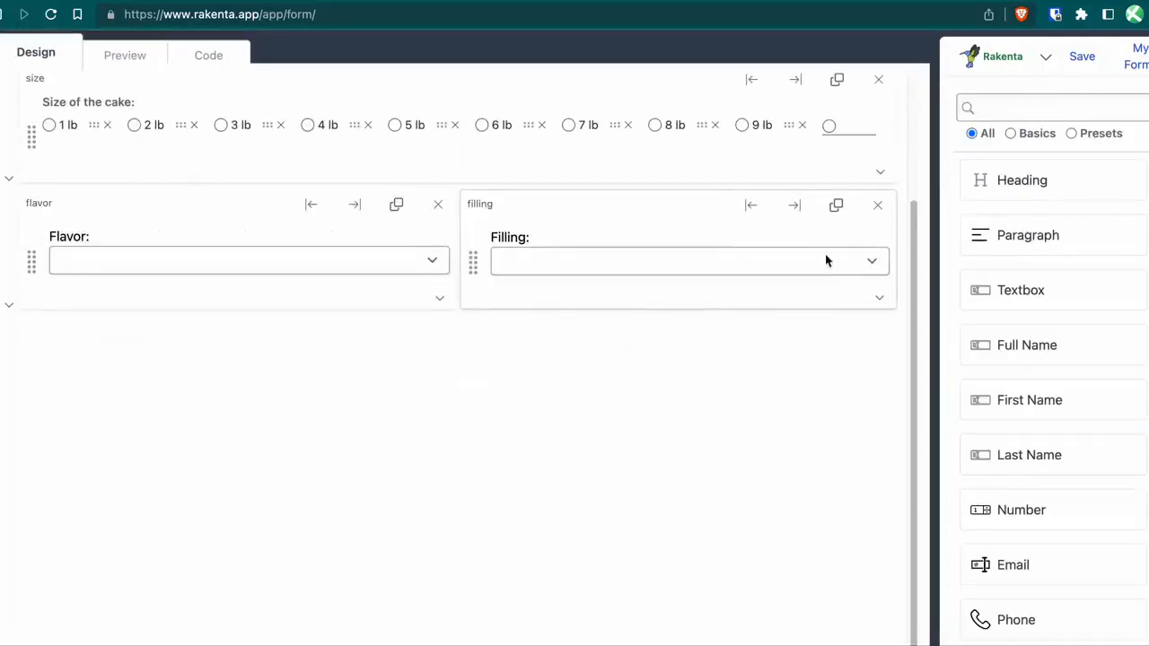
Duplicate the Filling dropdown and relabel the copy 'Icing:' with field name icing.
click(835, 207)
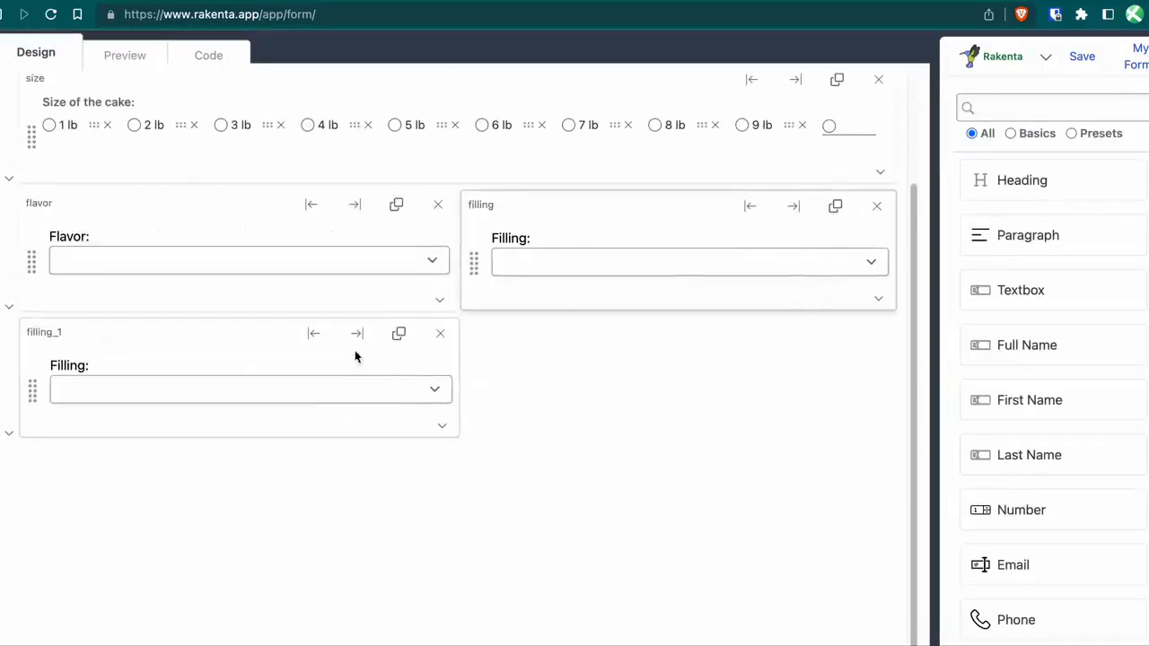
click(56, 365)
text(Icin)
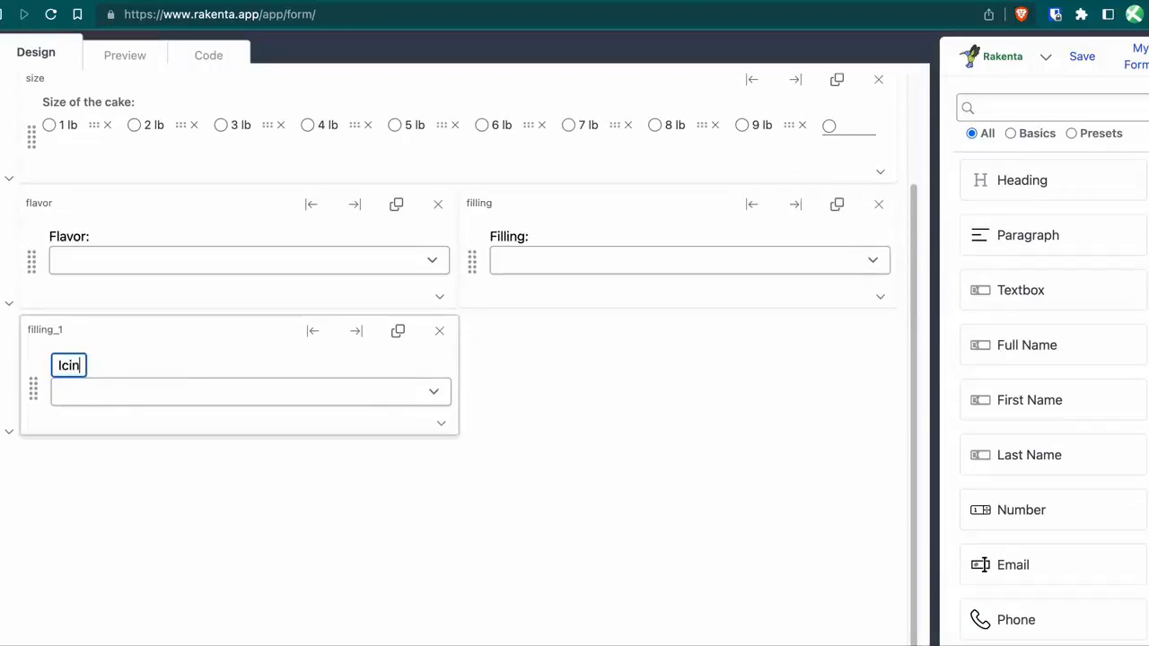
text(g:)
click(57, 330)
text(icing)
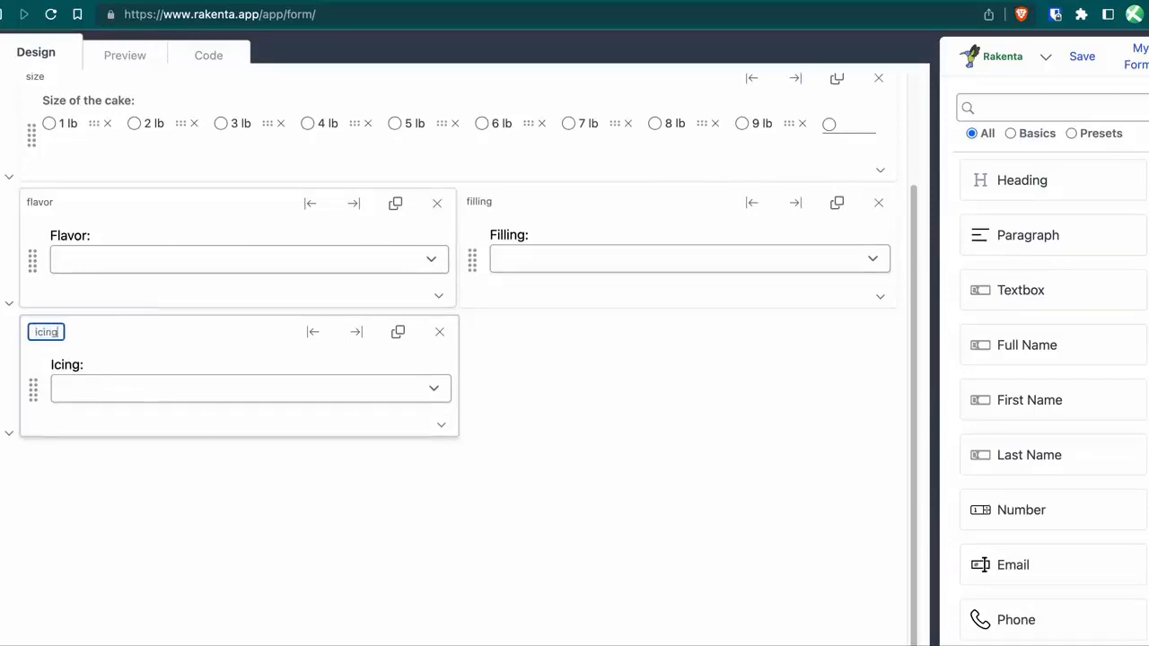
click(568, 385)
Replace the icing List Items with pasted icing types ending in Caramel and Marshmallow frosting.
click(440, 425)
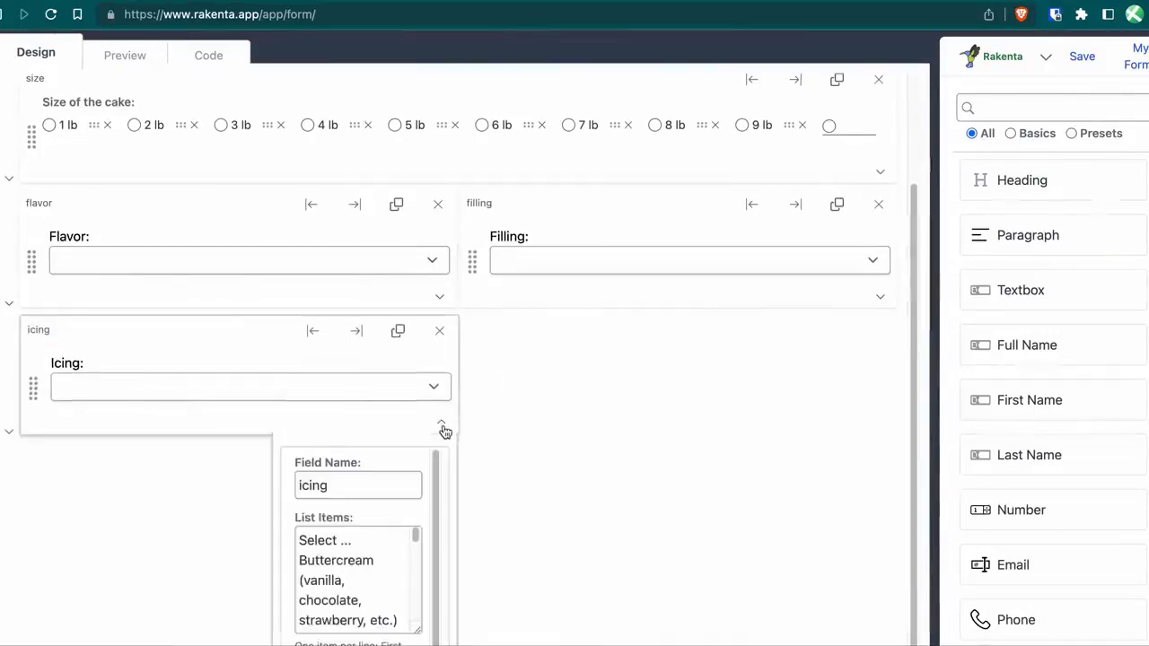
click(304, 552)
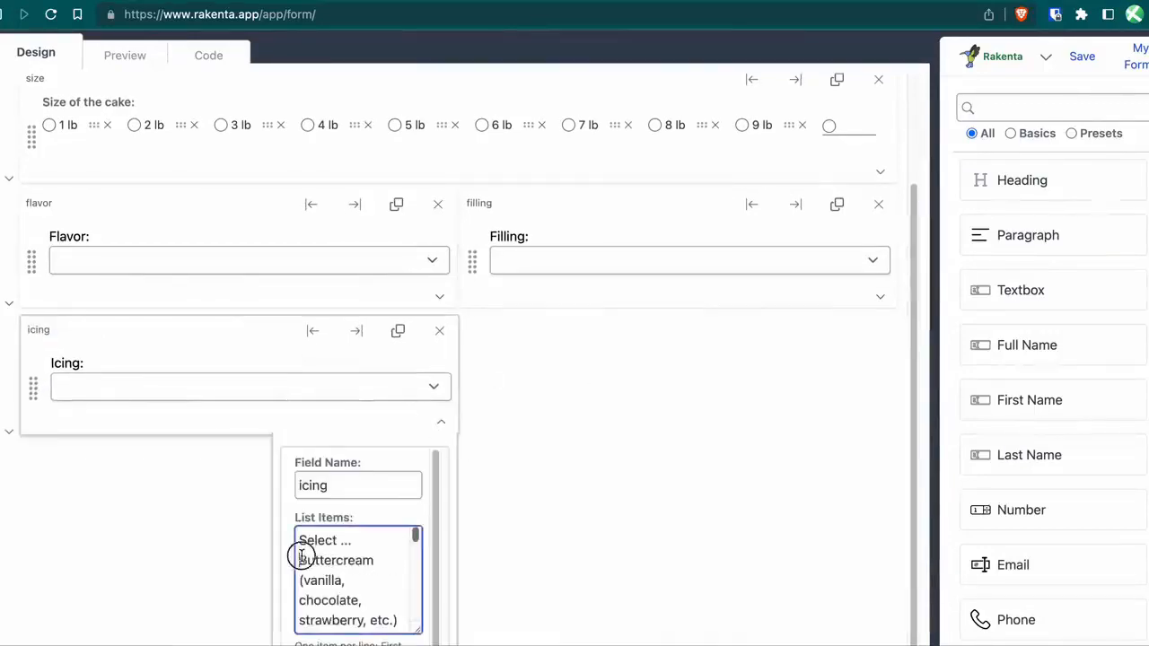
key(ctrl+a)
text(Select ...)
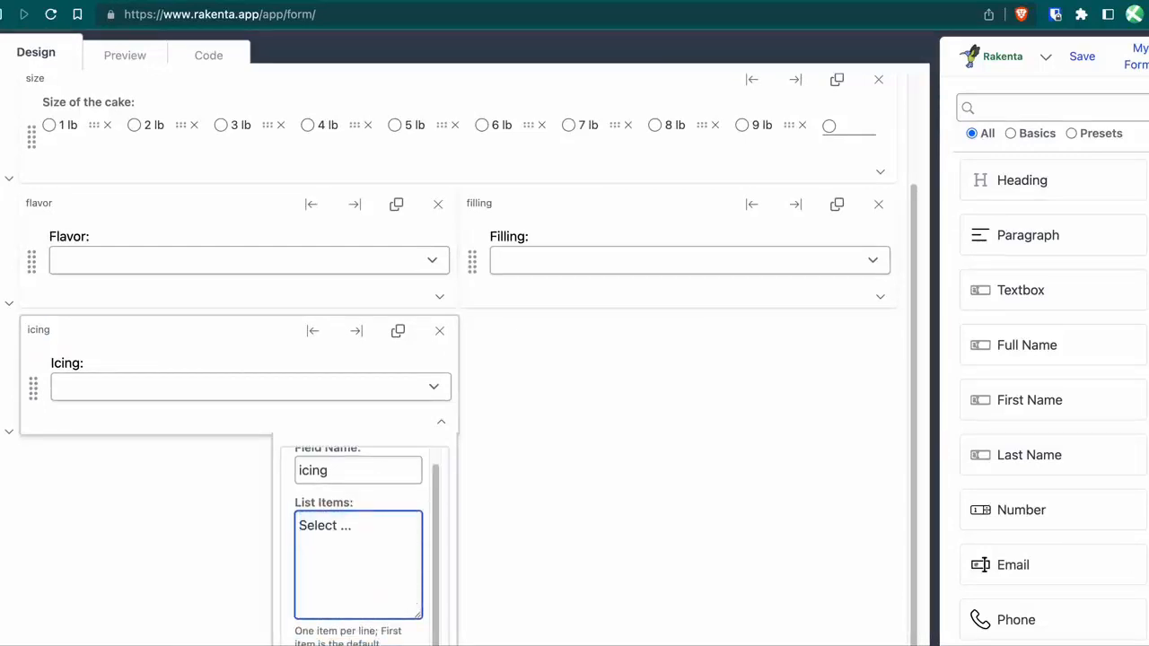
key(ctrl+v)
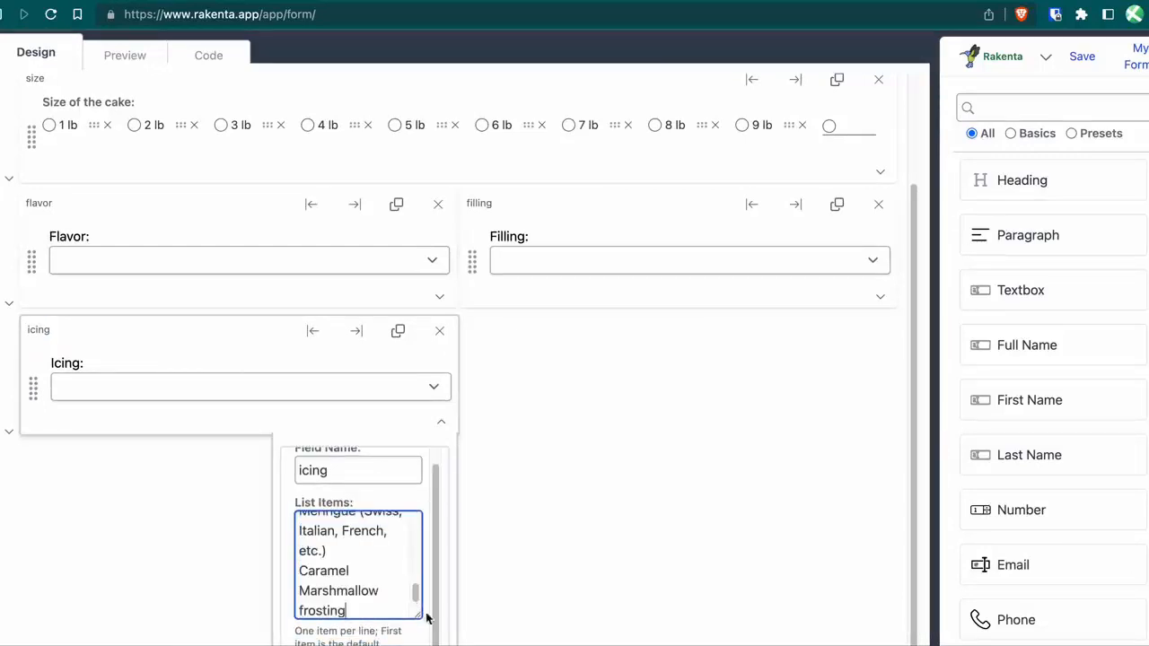
click(231, 513)
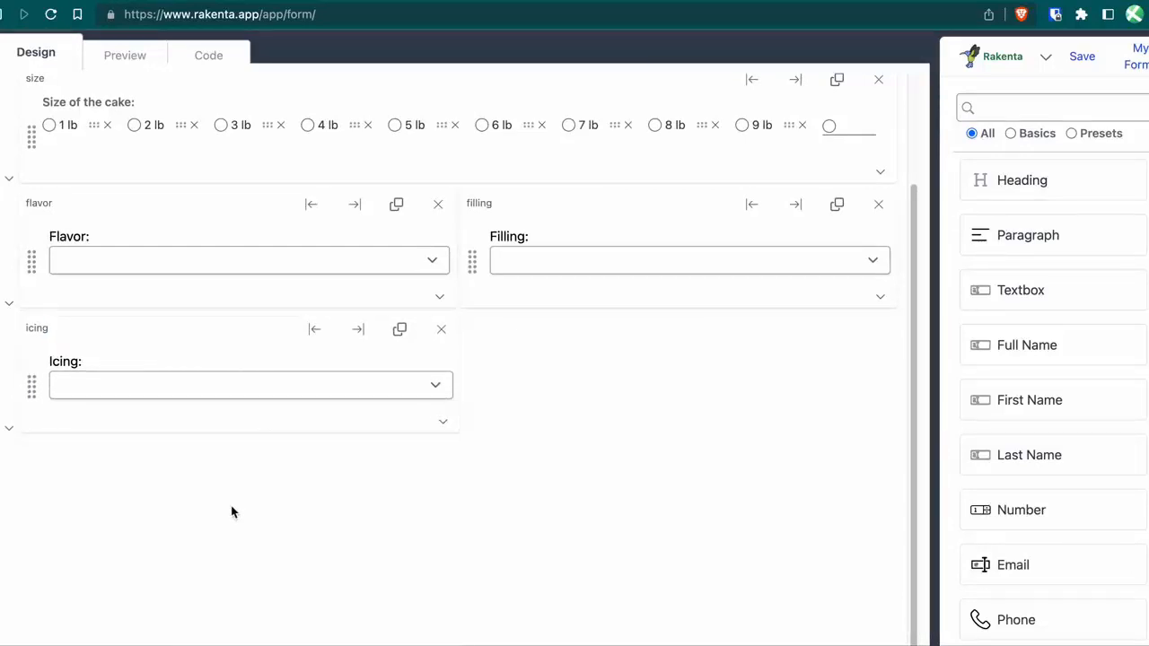
Duplicate the Icing dropdown and relabel the copy 'Shape:' with field name shape.
click(400, 332)
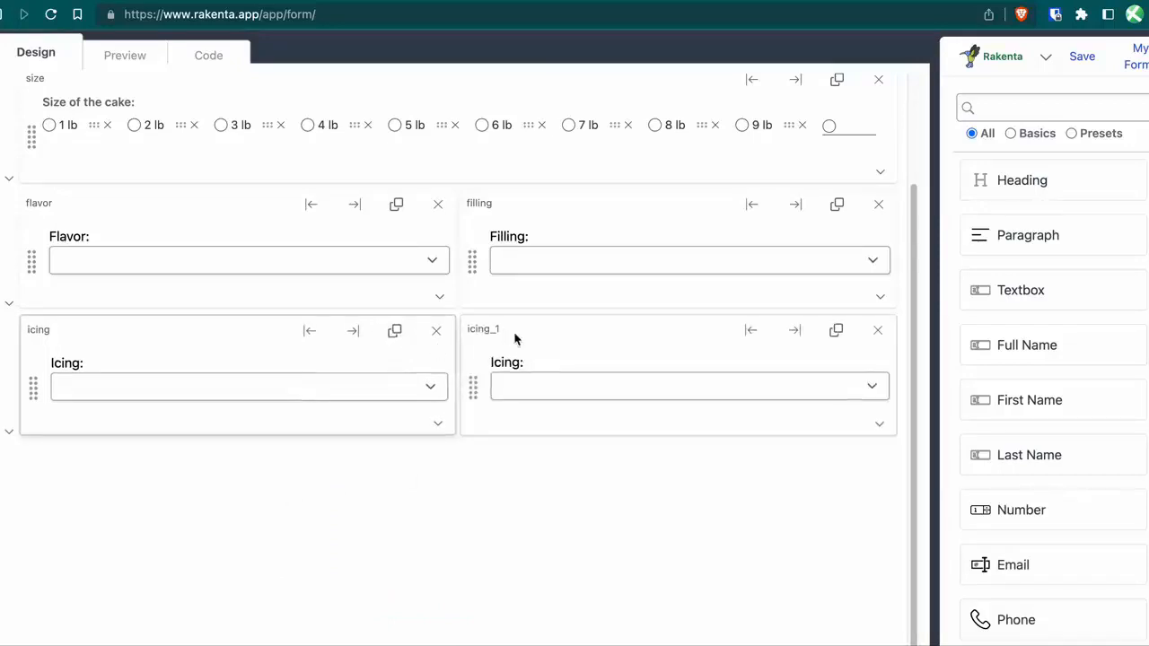
click(514, 365)
text(Sha)
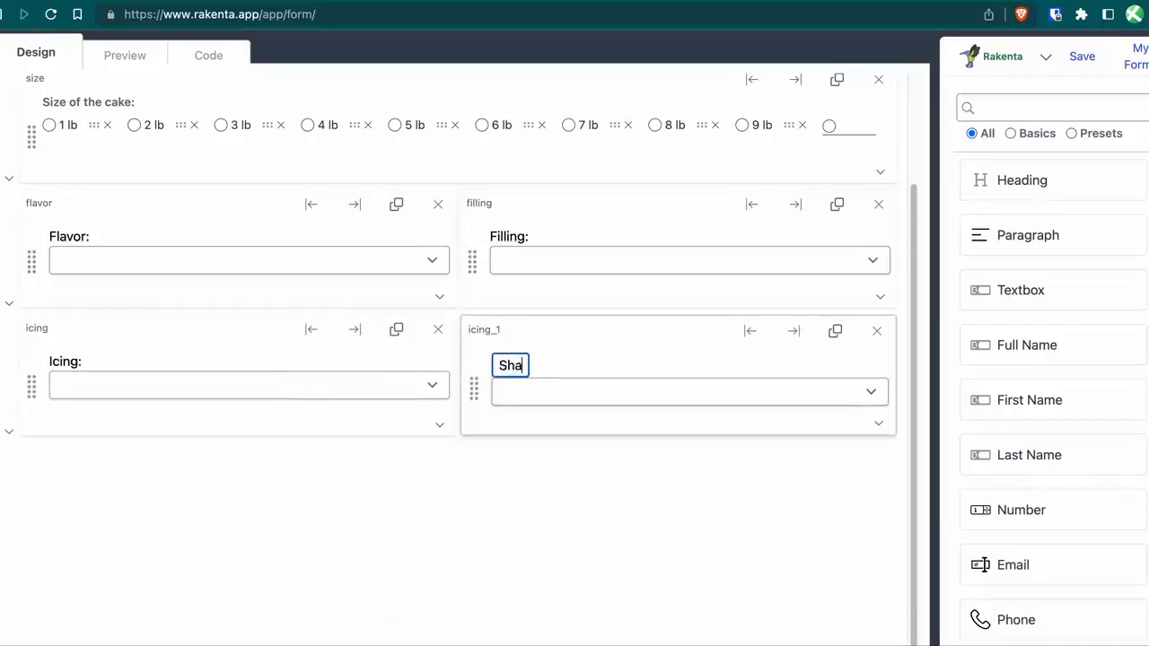
text(pe:)
click(495, 330)
click(496, 330)
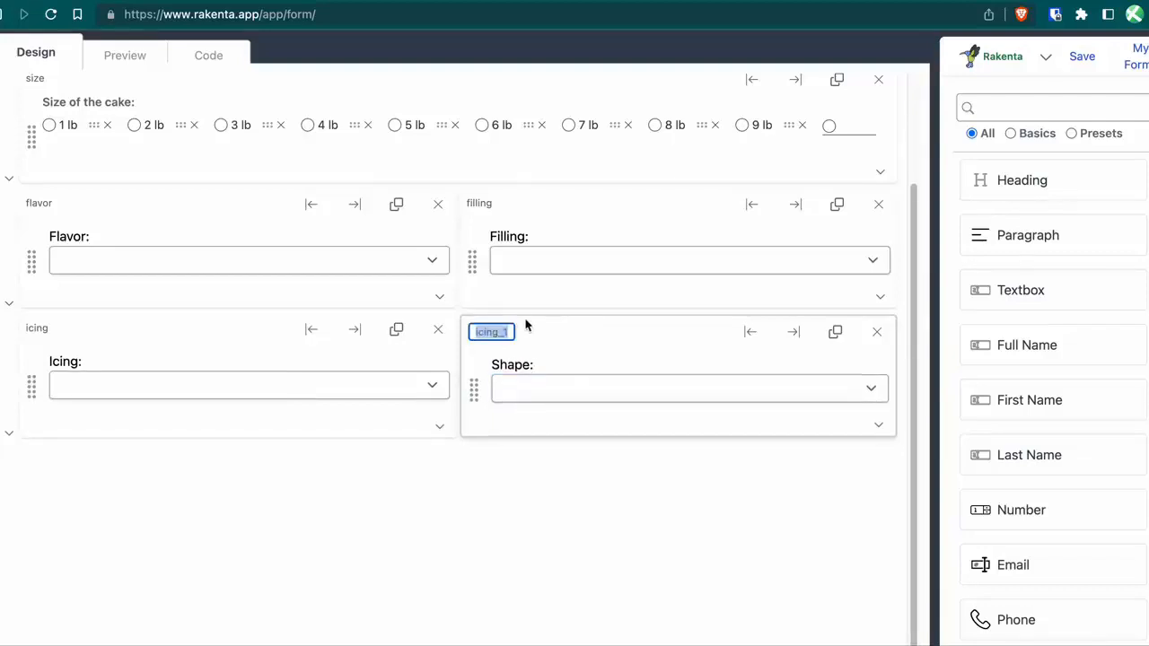
text(shape)
key(Return)
Replace the shape List Items with pasted cake shapes ending in Sphere-shaped (such as a ball cake).
click(878, 423)
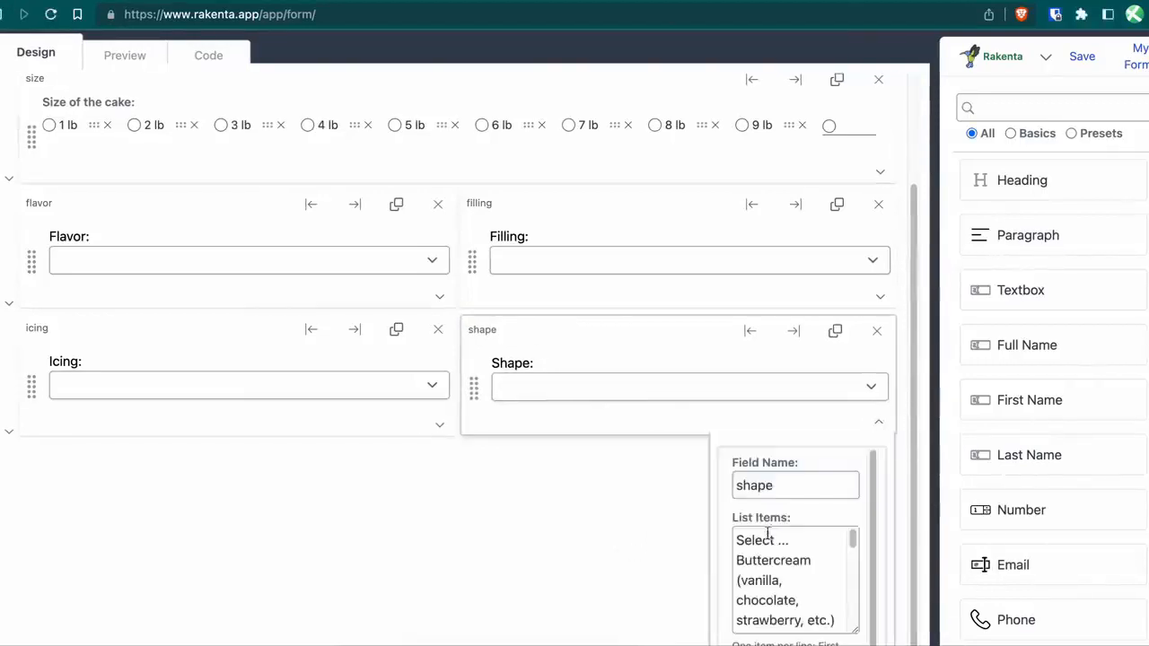
drag(743, 557, 754, 645)
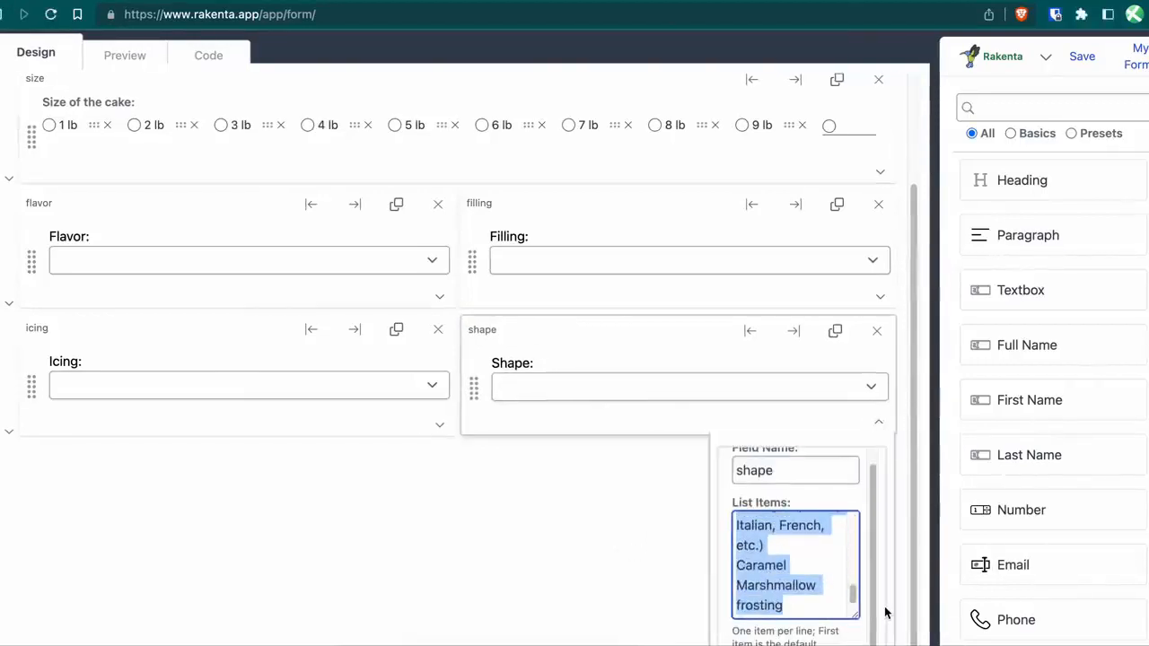
key(ctrl+v)
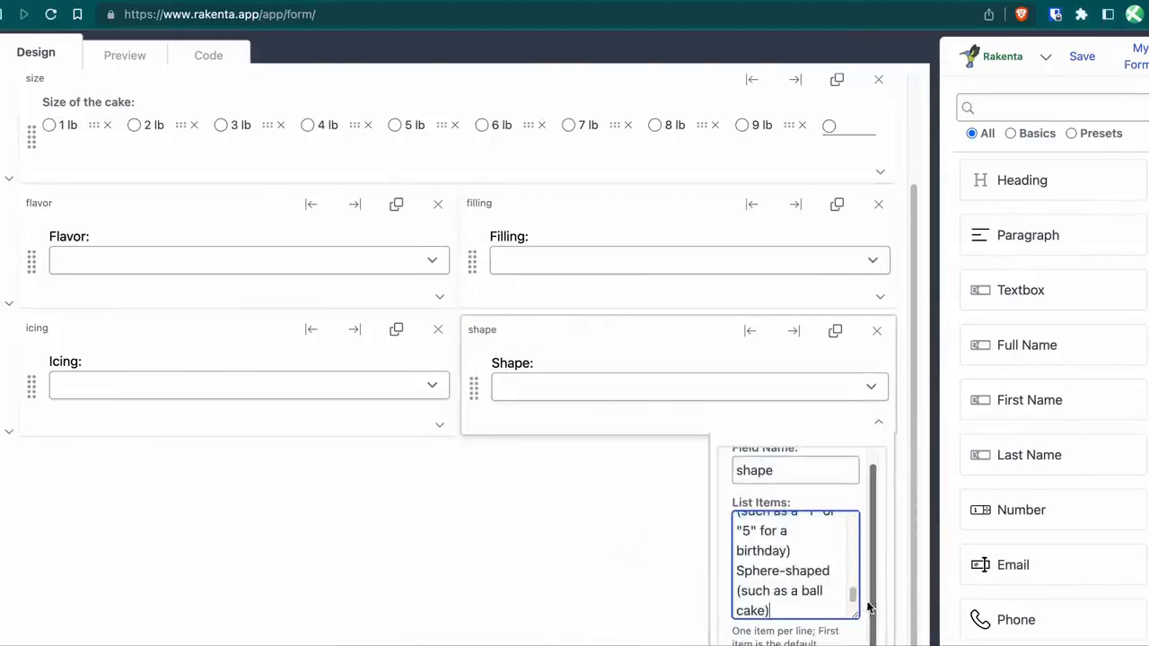
click(616, 562)
scroll(655, 505, down, 2)
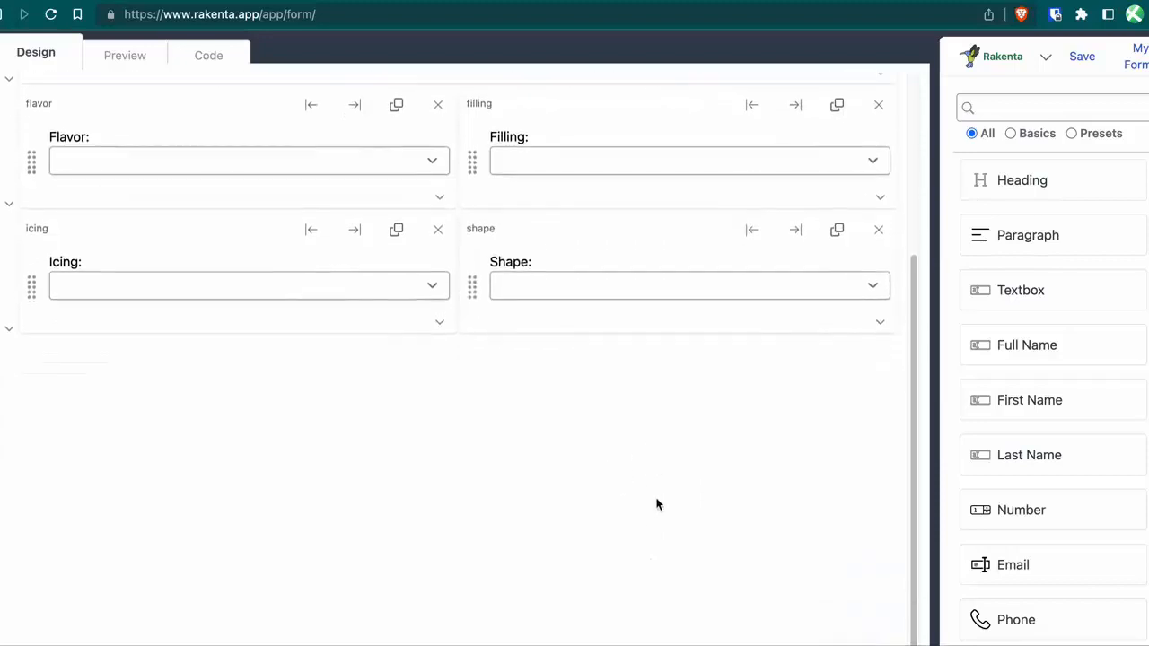
scroll(656, 504, up, 5)
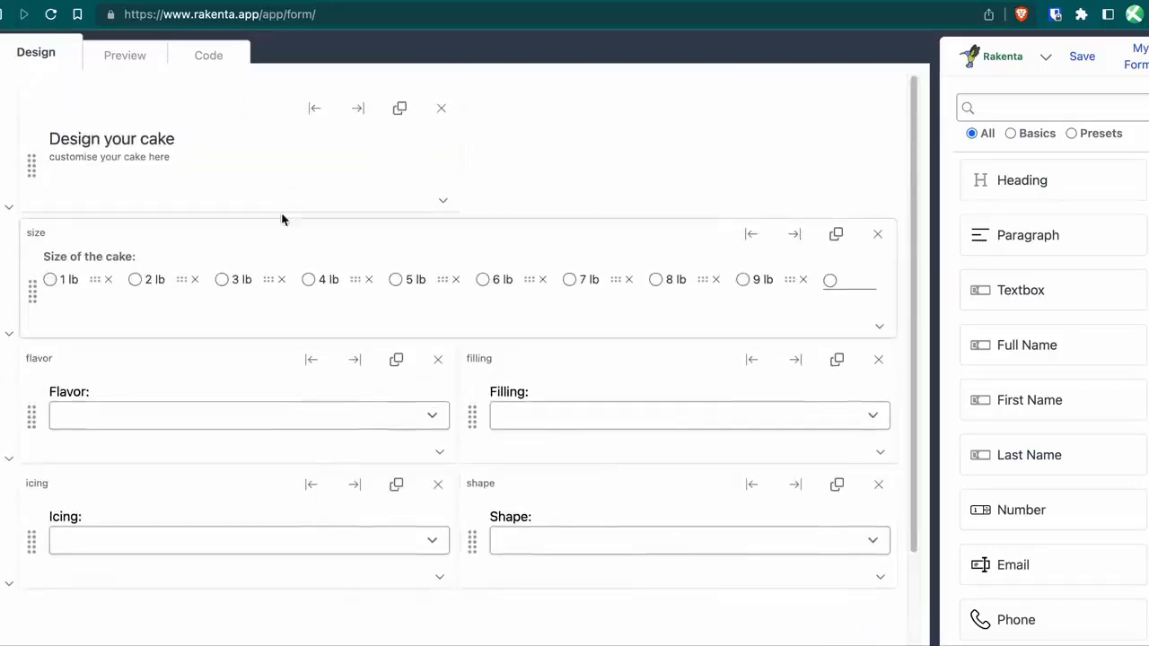
In Preview, open each Flavor, Filling, Icing and Shape dropdown to review its choices, then return to Design.
click(118, 58)
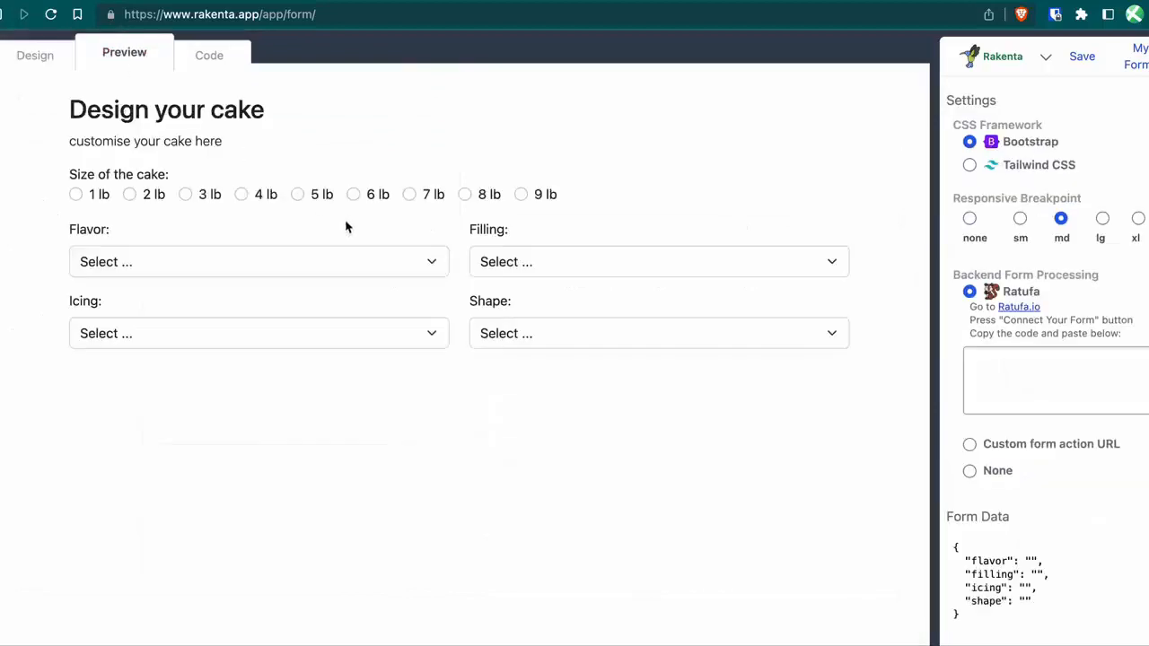
click(278, 262)
click(278, 261)
click(557, 262)
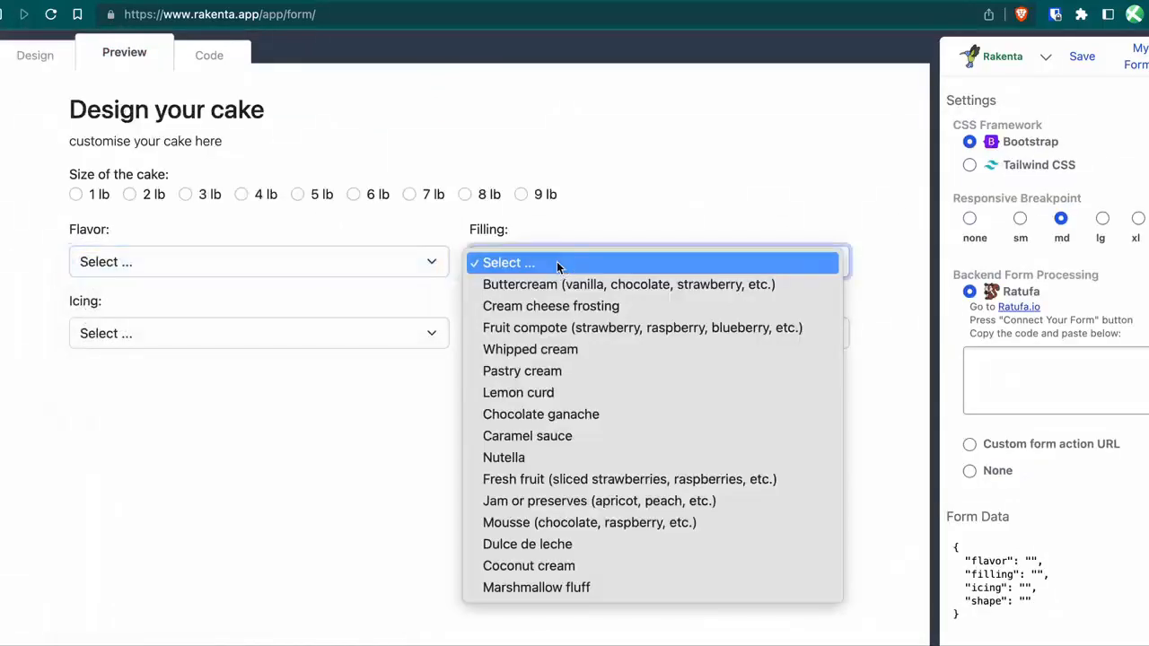
click(239, 325)
click(241, 328)
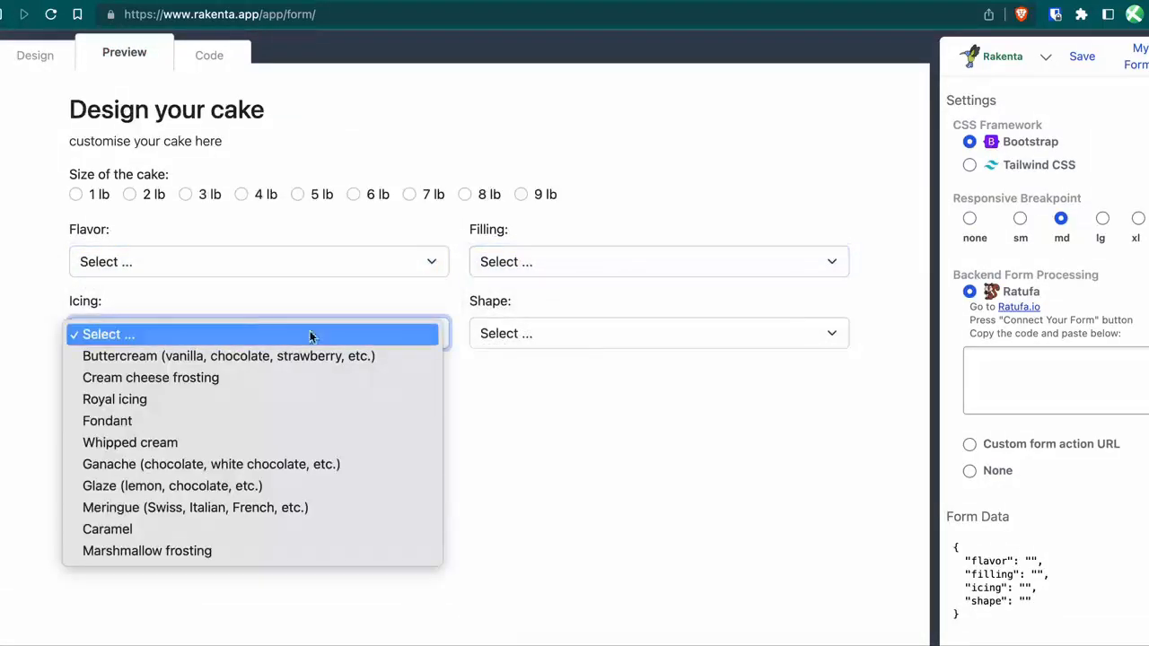
click(549, 343)
click(548, 342)
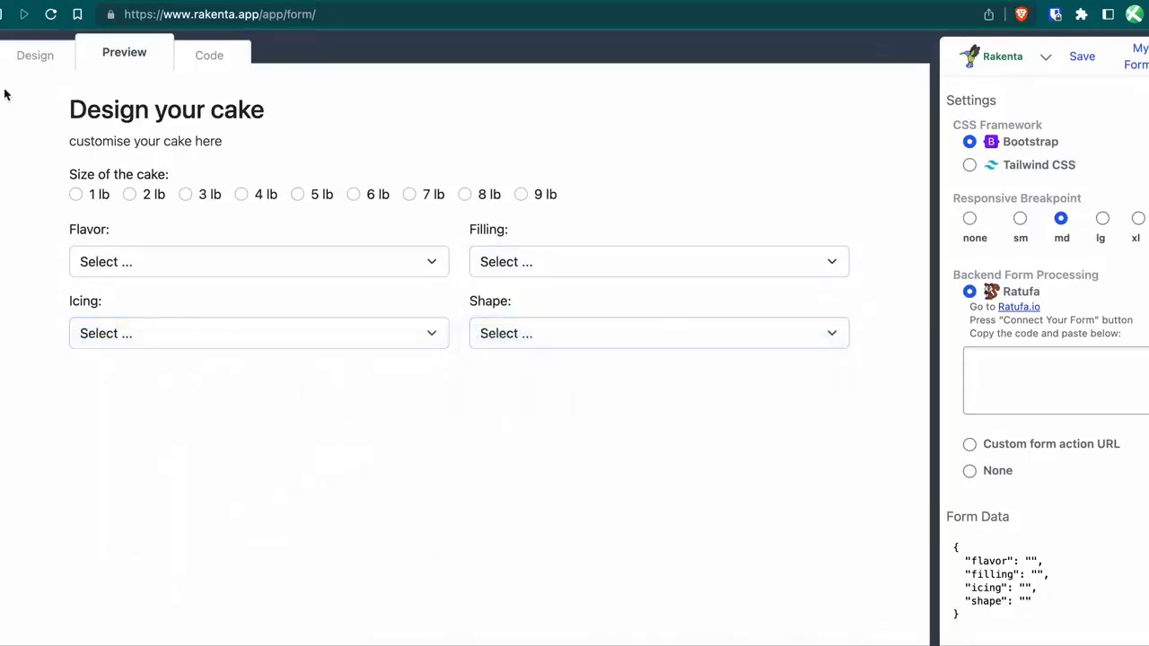
click(32, 54)
Search 'calcu' and add a Calculation Field below Icing, then clear the search.
scroll(359, 419, down, 3)
click(1050, 108)
text(cal)
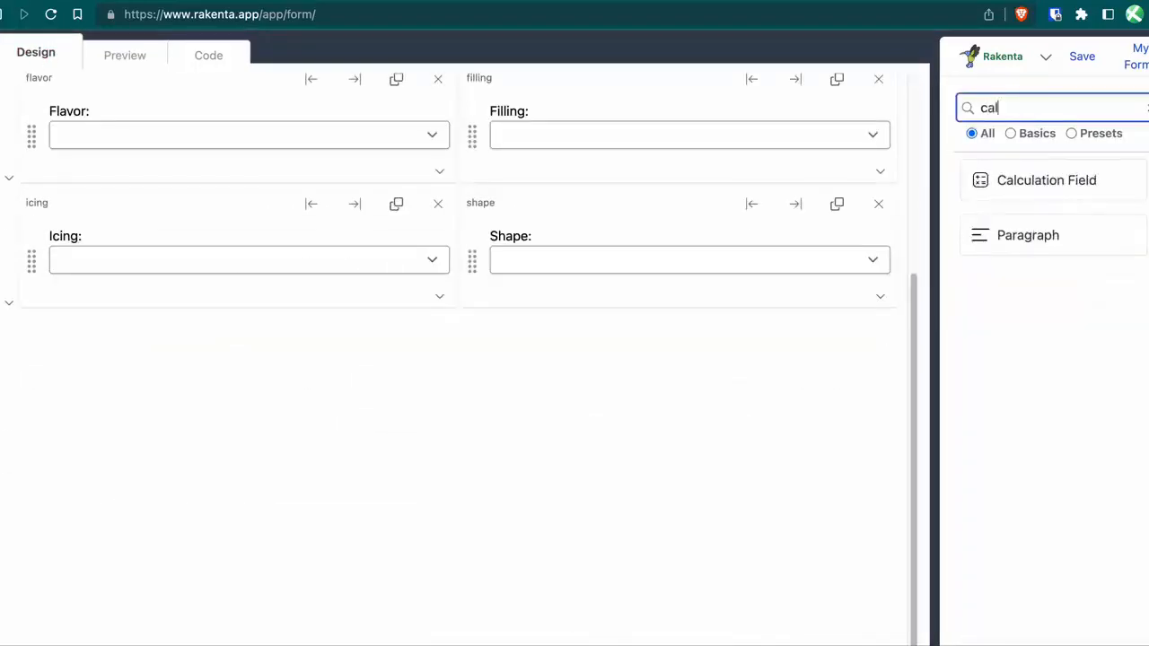
text(cu)
click(1087, 180)
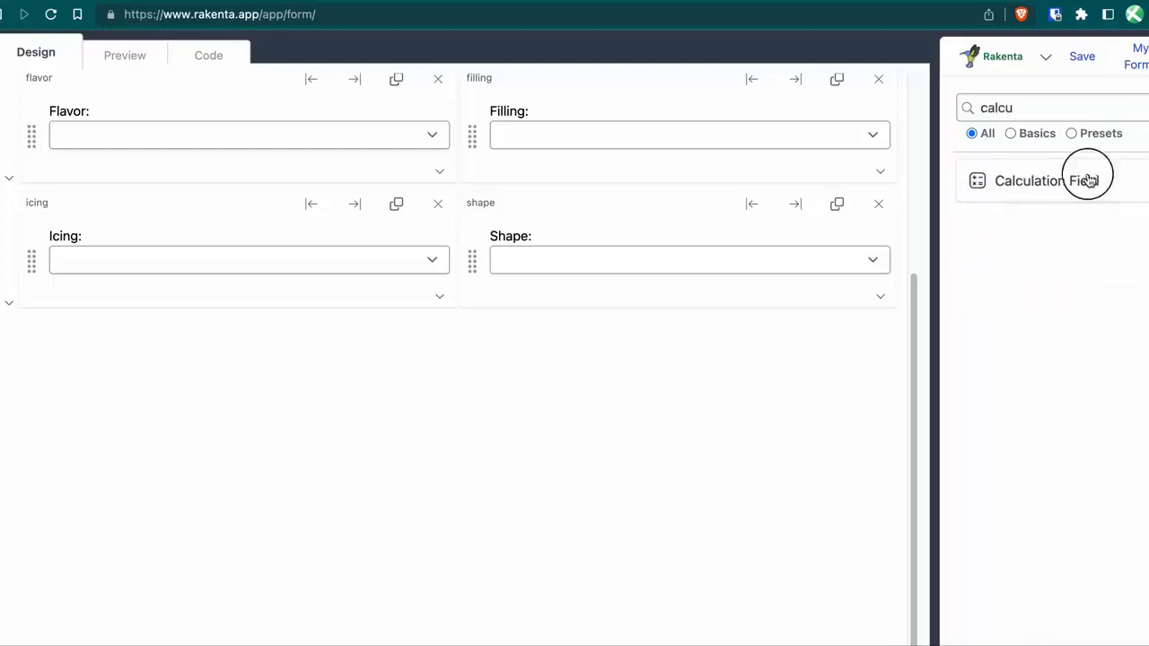
double_click(1013, 105)
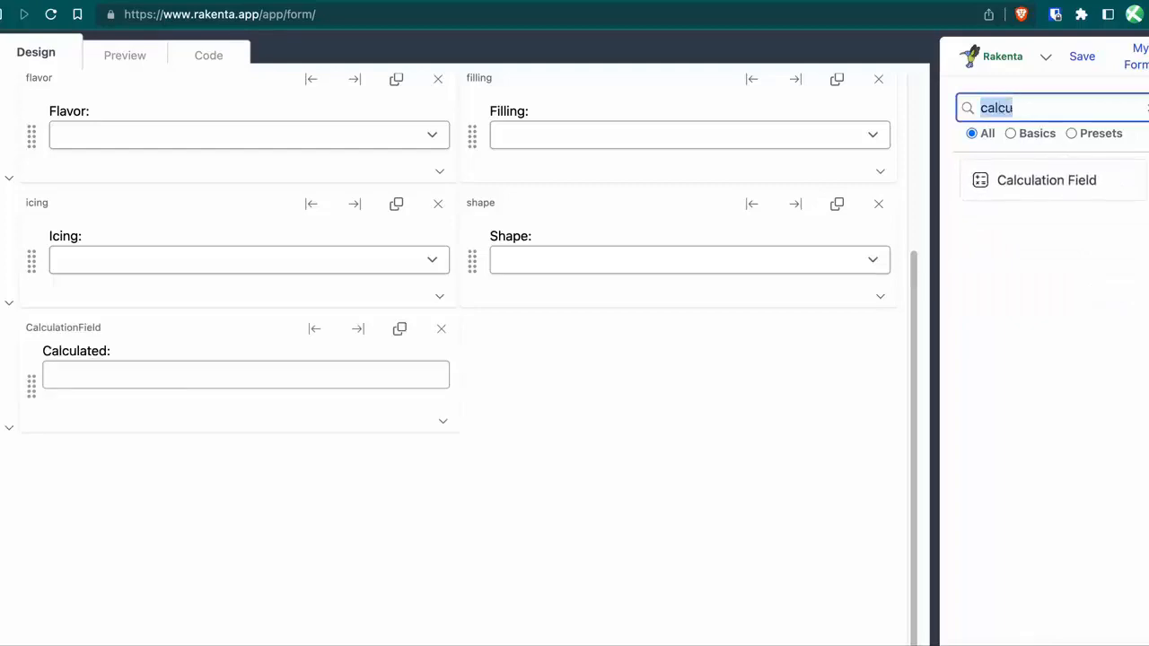
key(BackSpace)
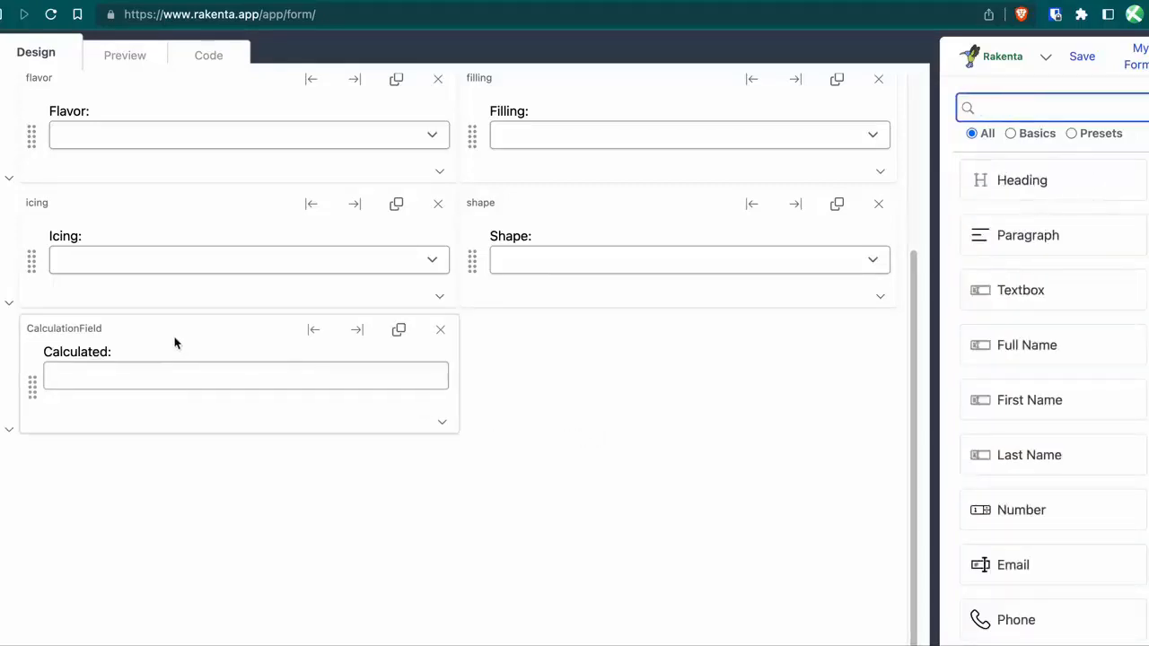
Delete the field's 'Calculated:' label and rename the field total.
click(102, 352)
key(BackSpace)
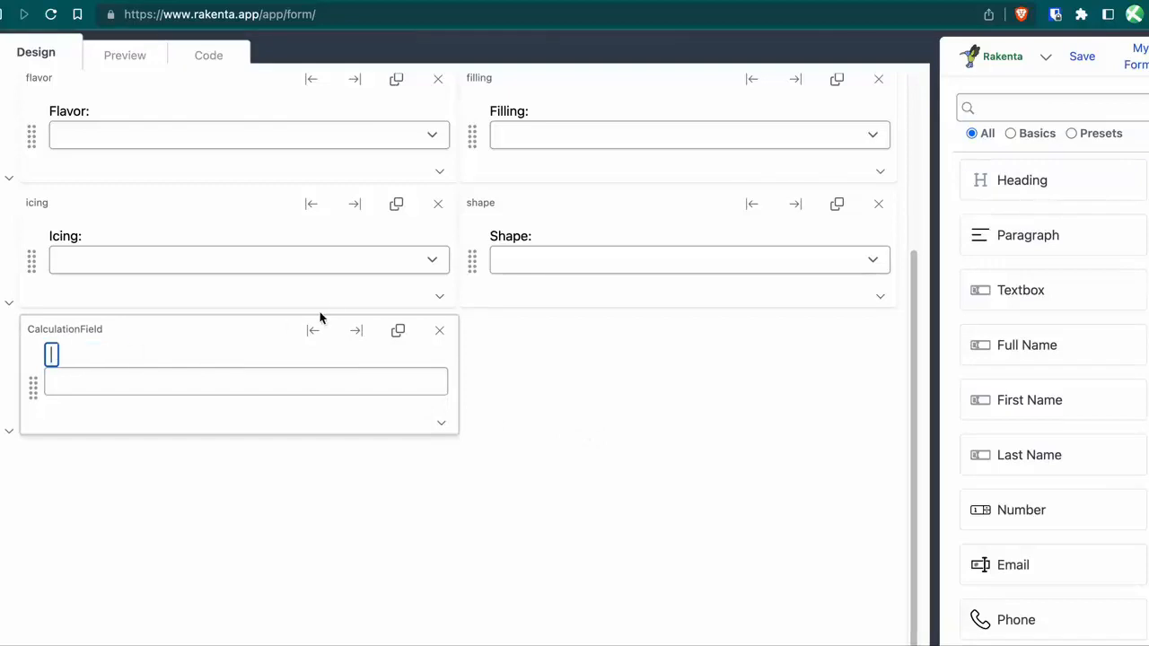
click(87, 330)
text(total)
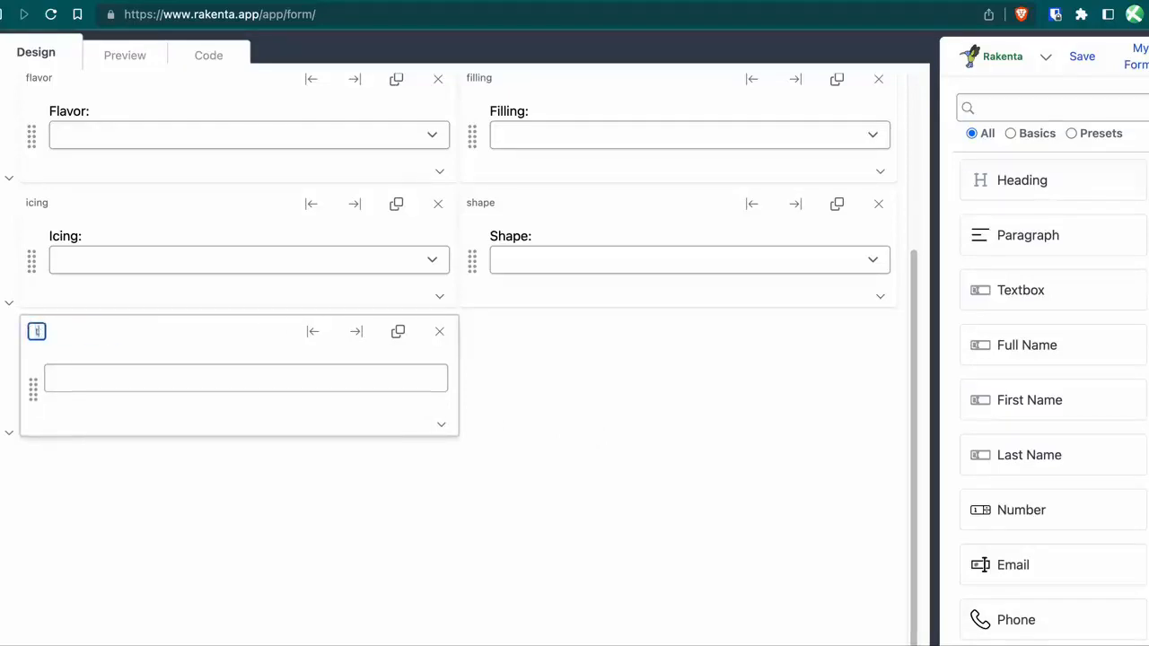
click(252, 524)
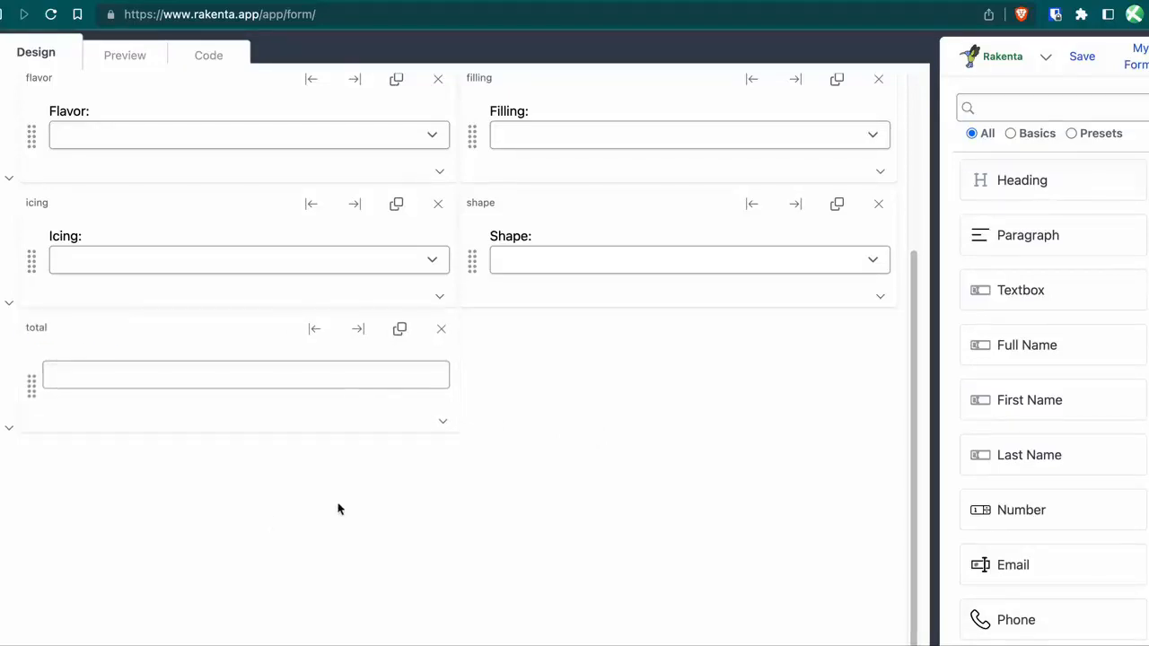
Add a Label reading 'Total:' and drag it into the total field's row.
scroll(1039, 517, down, 2)
click(1050, 108)
text(label)
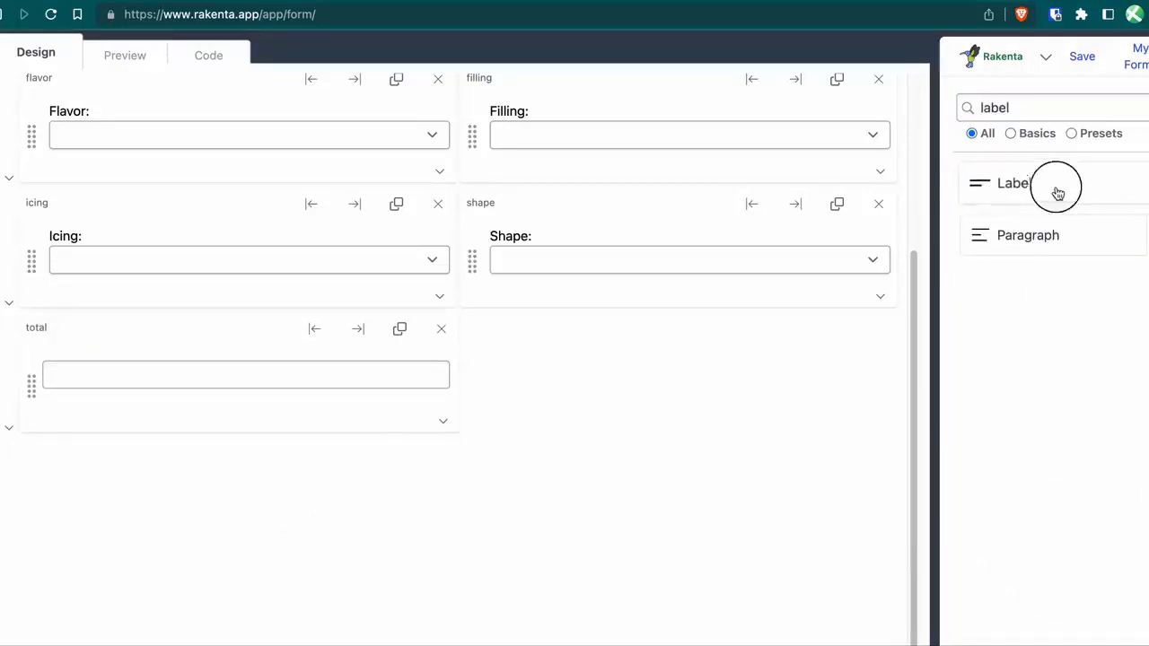
drag(1059, 193, 554, 423)
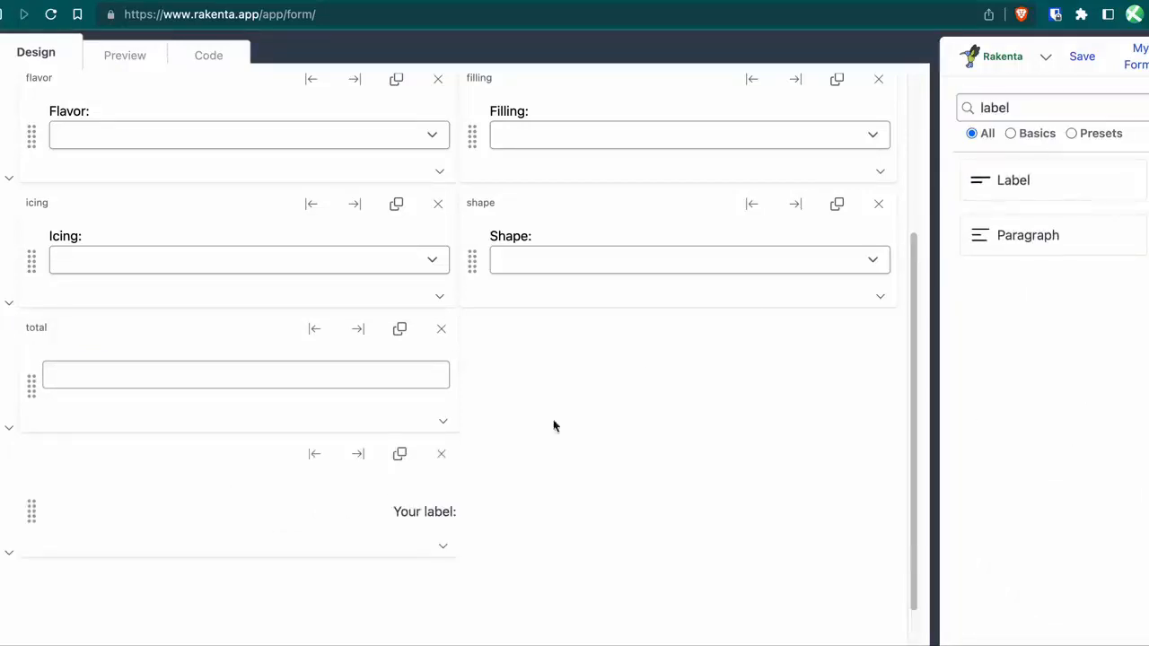
double_click(438, 515)
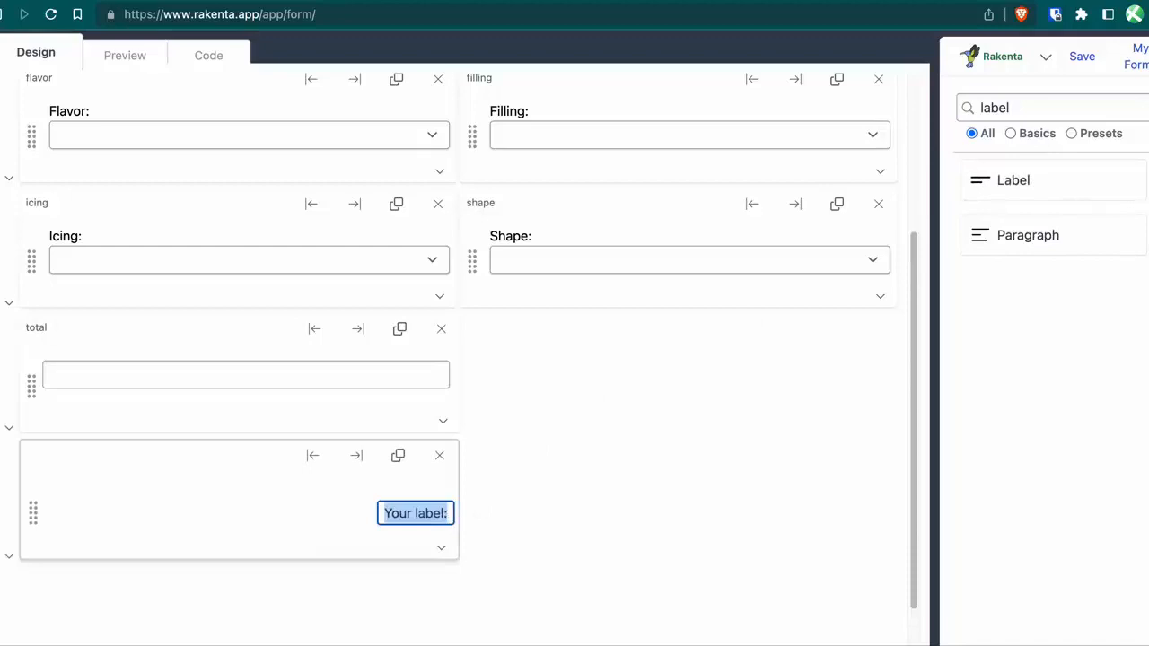
text(Total:)
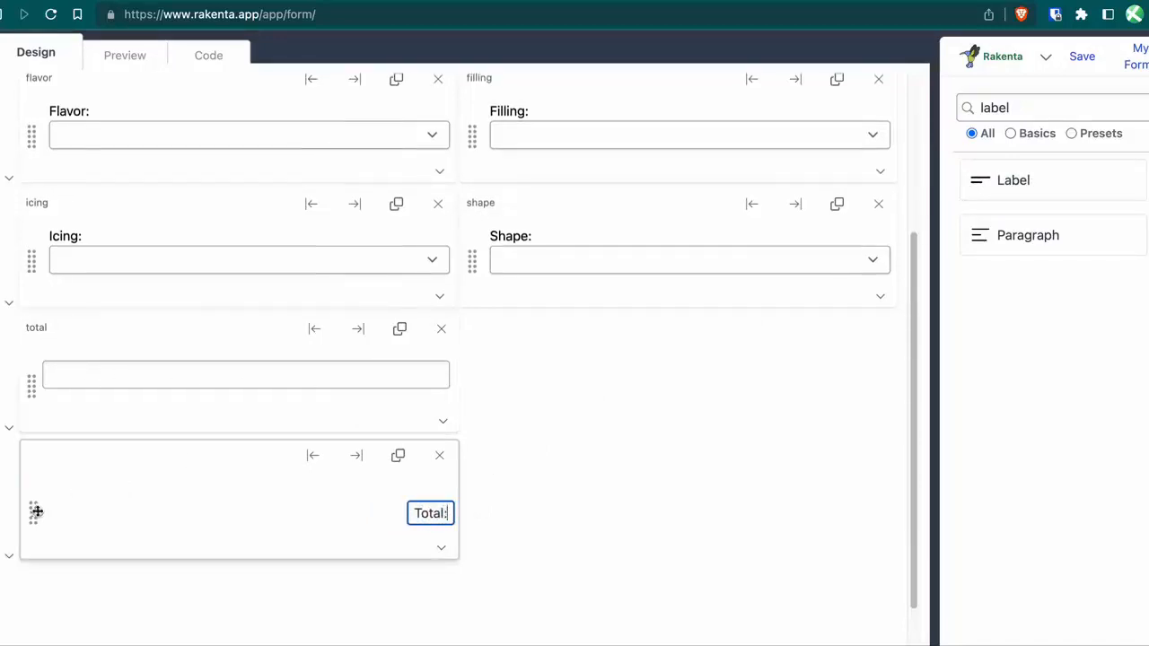
drag(33, 511, 33, 387)
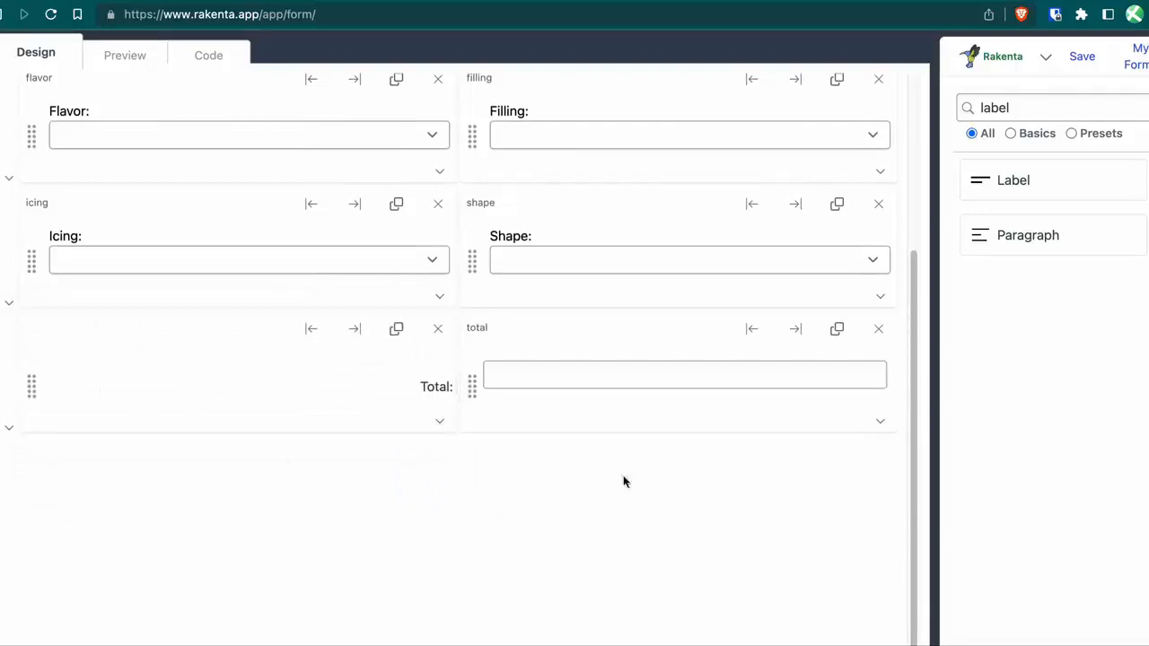
Give the total field the formula size * 10 and a Currency (USD) display format.
click(879, 424)
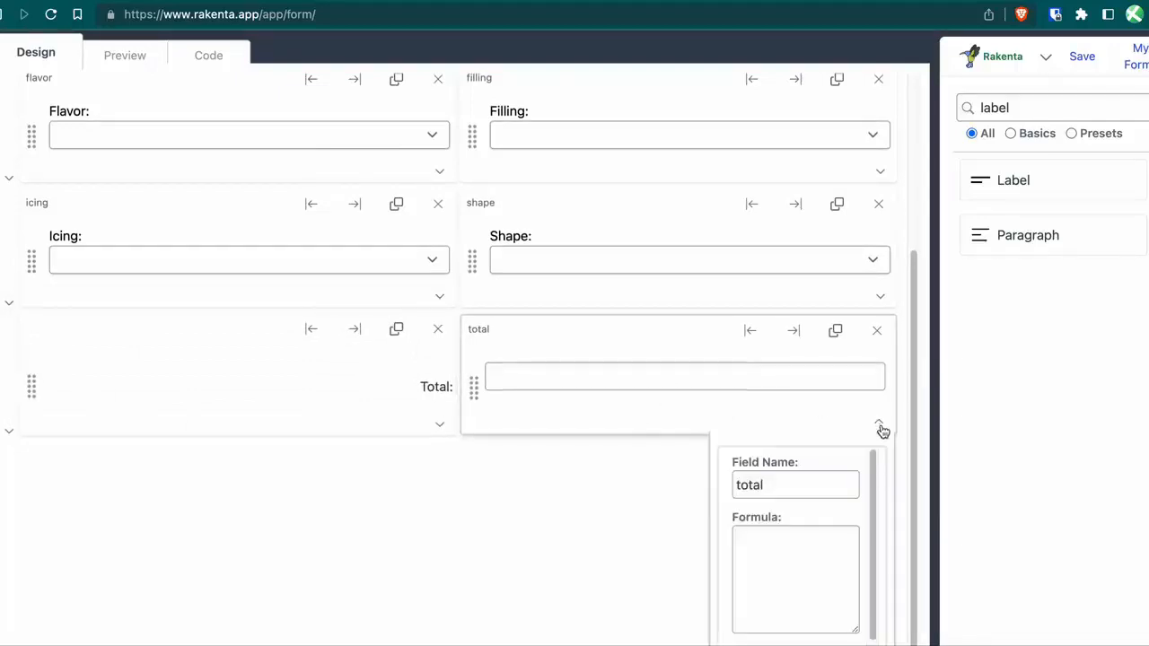
scroll(752, 524, down, 2)
click(757, 499)
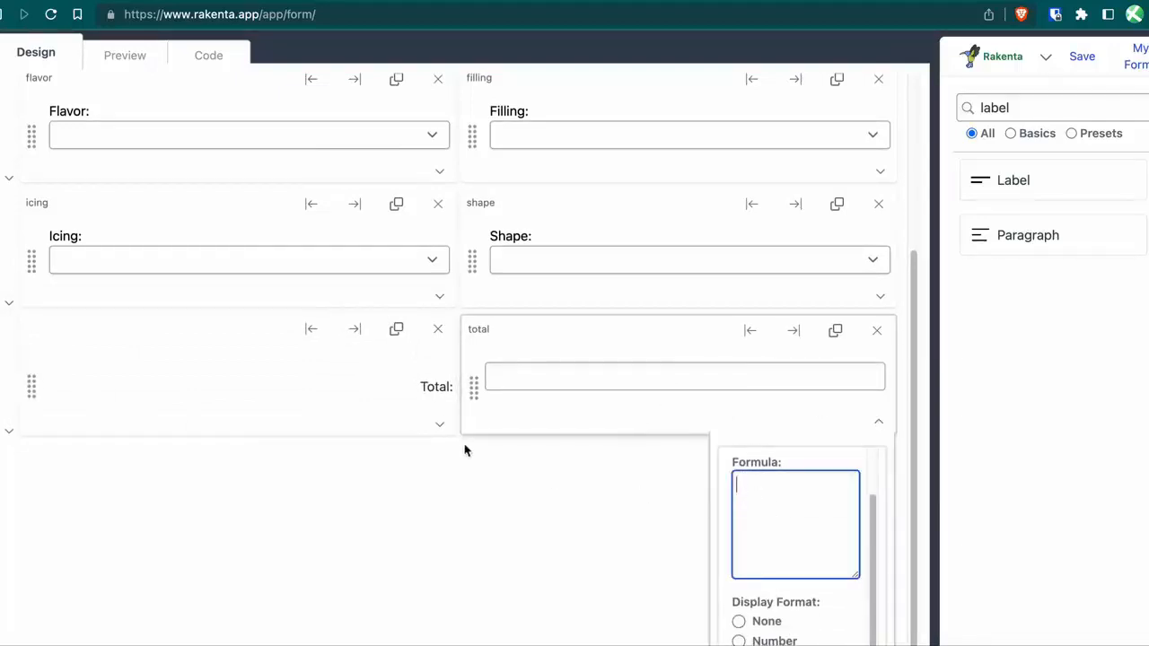
scroll(462, 445, up, 4)
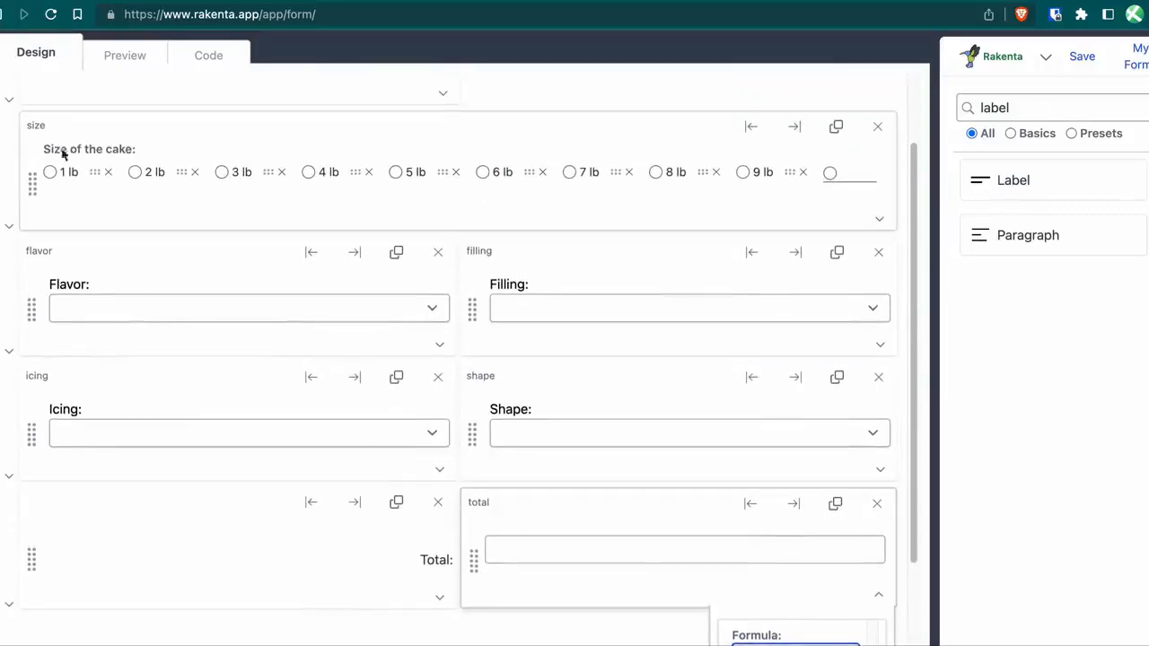
scroll(562, 439, down, 3)
click(758, 390)
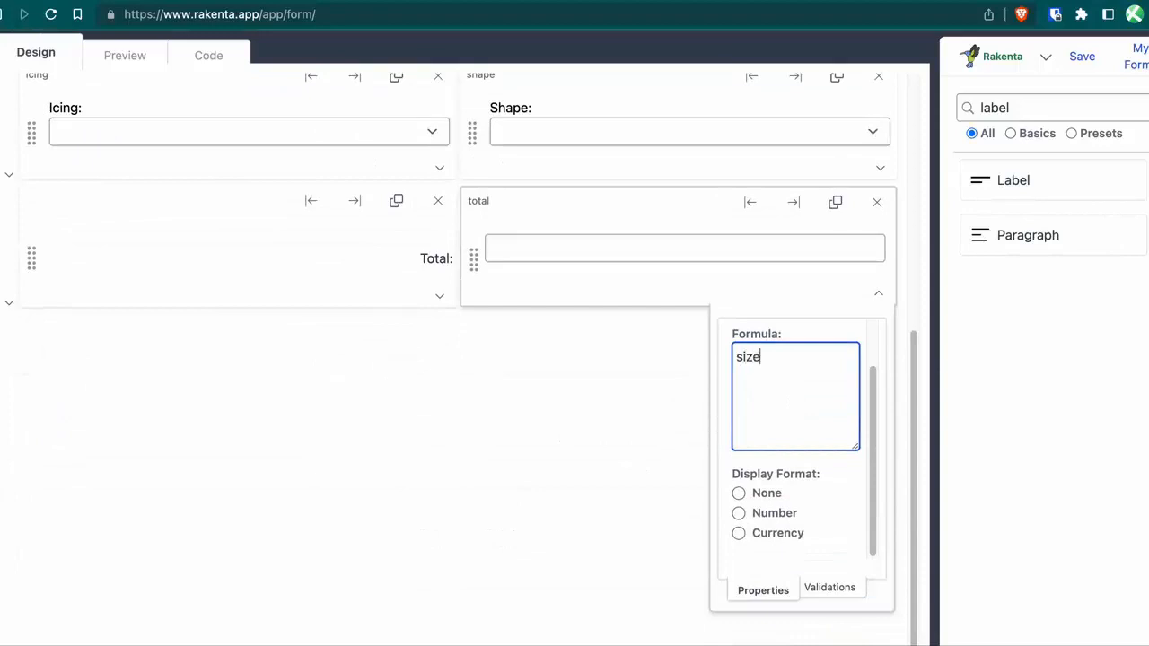
text(size * 10)
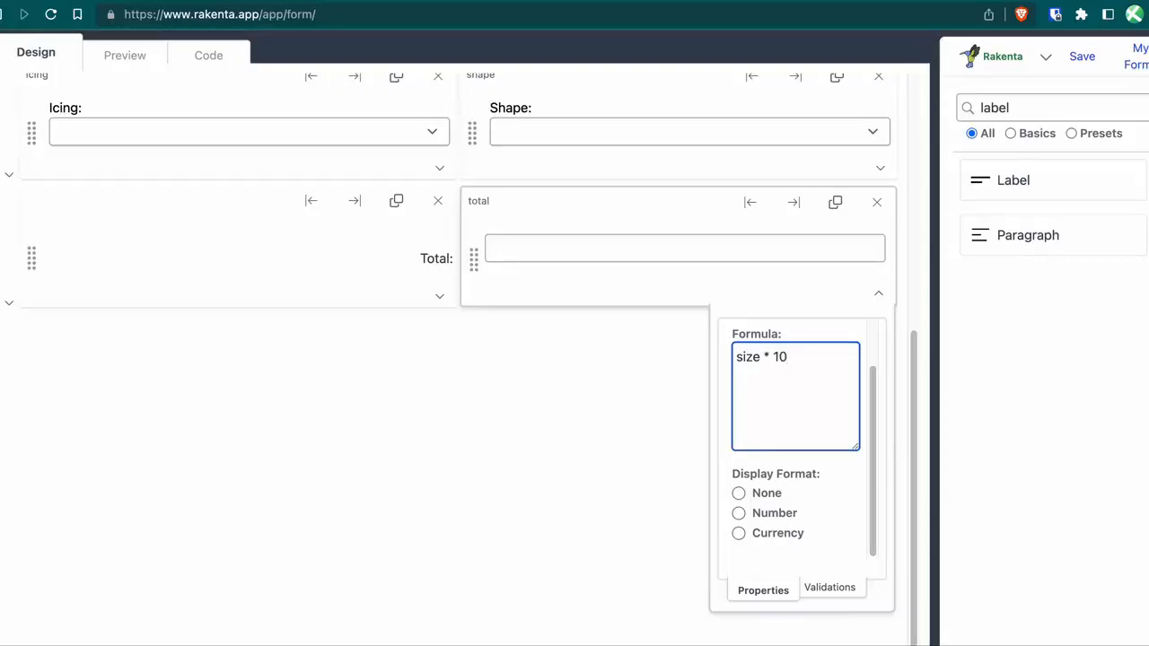
click(778, 534)
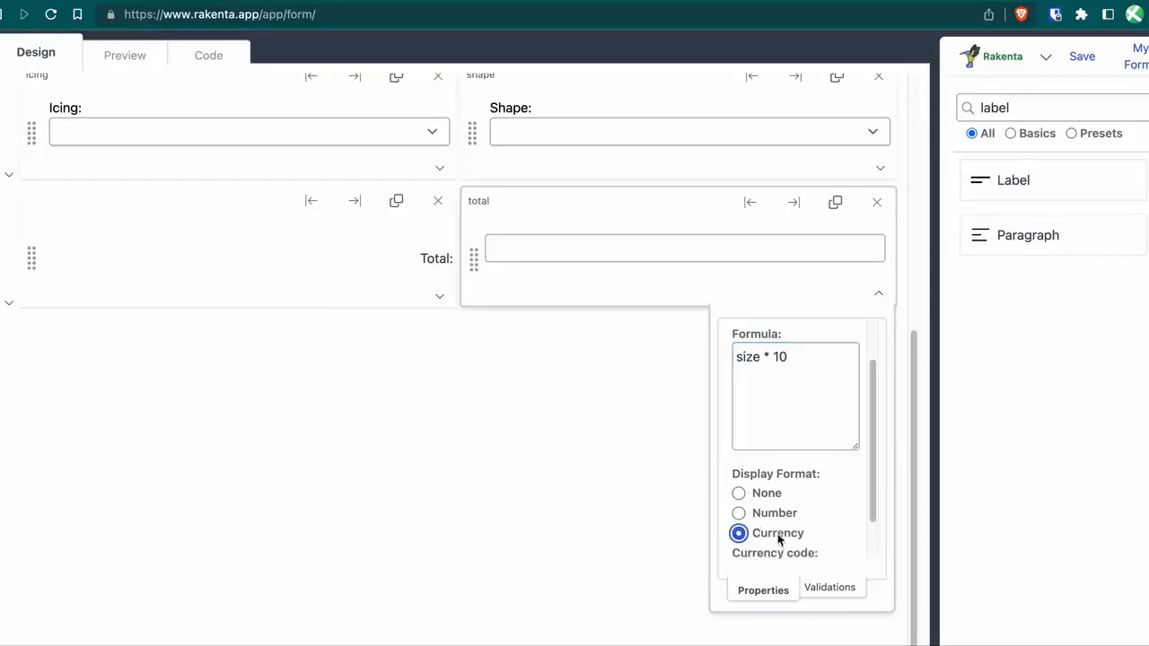
scroll(782, 525, down, 1)
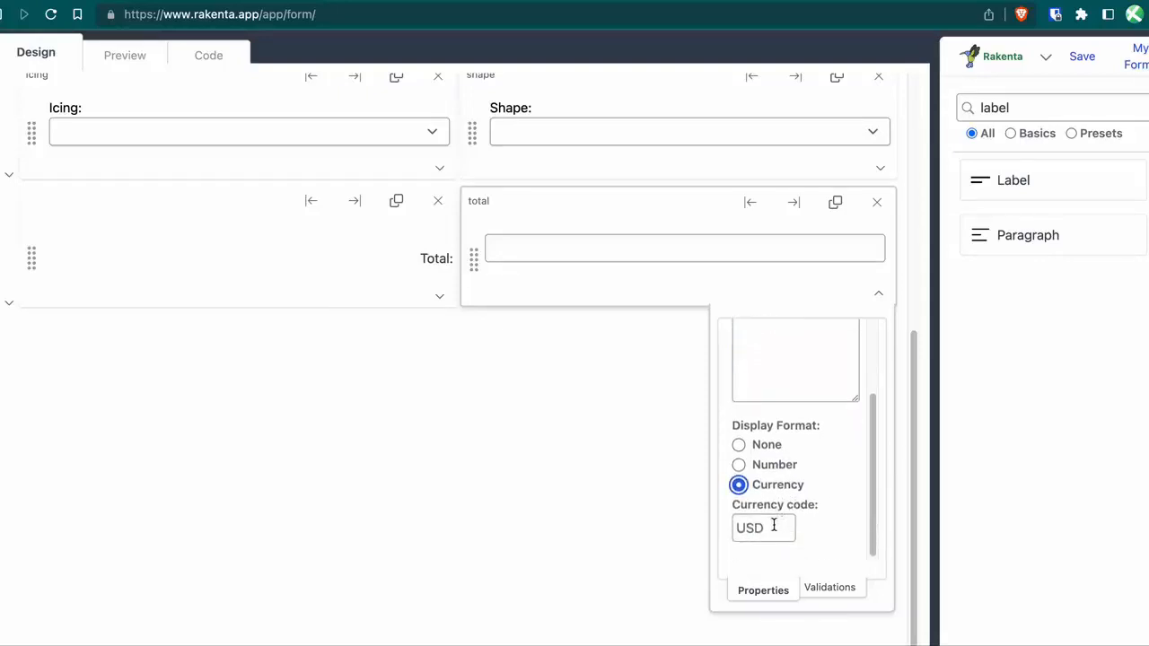
click(688, 565)
scroll(595, 449, up, 5)
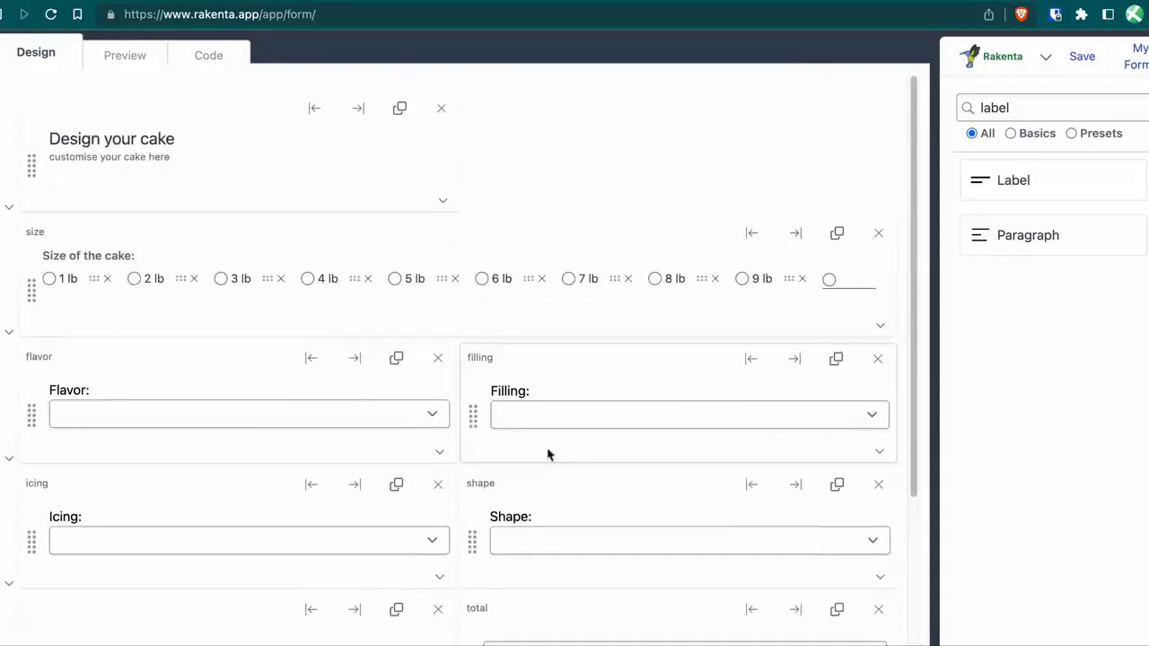
click(880, 329)
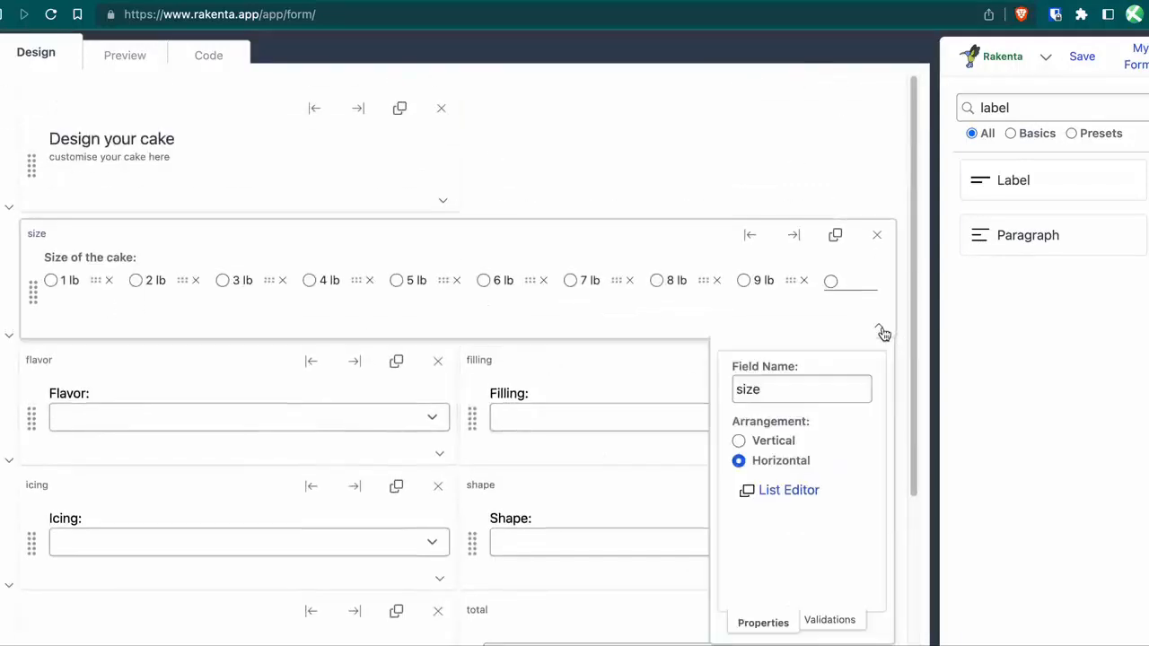
In the List Editor, set the size options' r-values to 1, 2, 3, 4… matching their pounds, and apply.
click(810, 490)
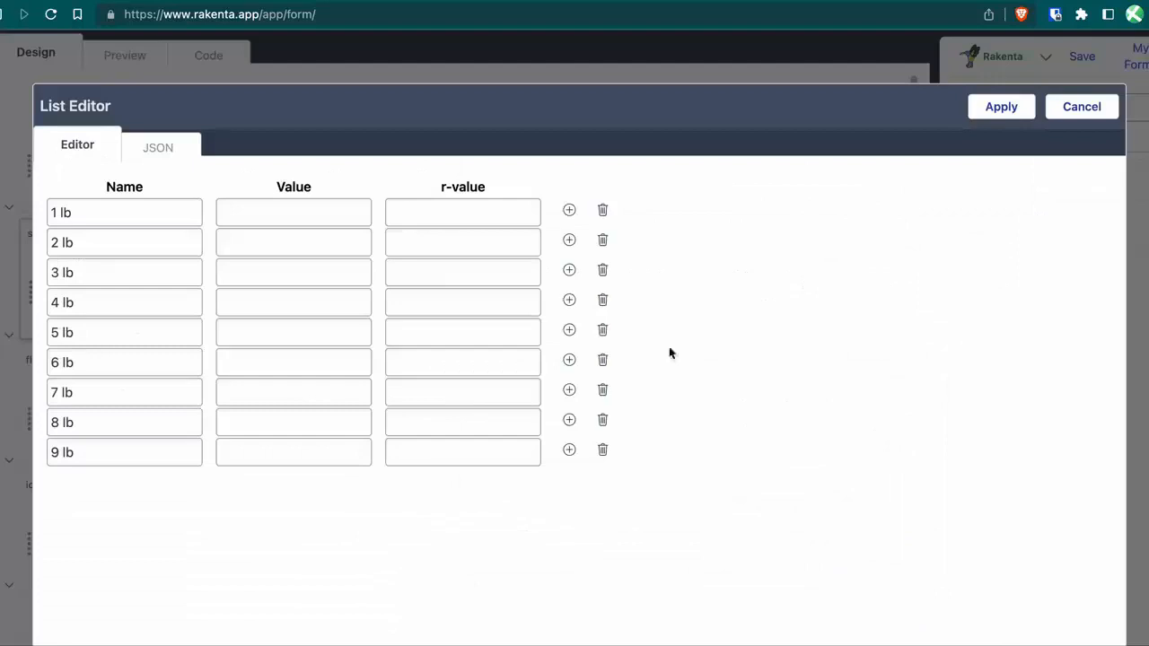
click(436, 213)
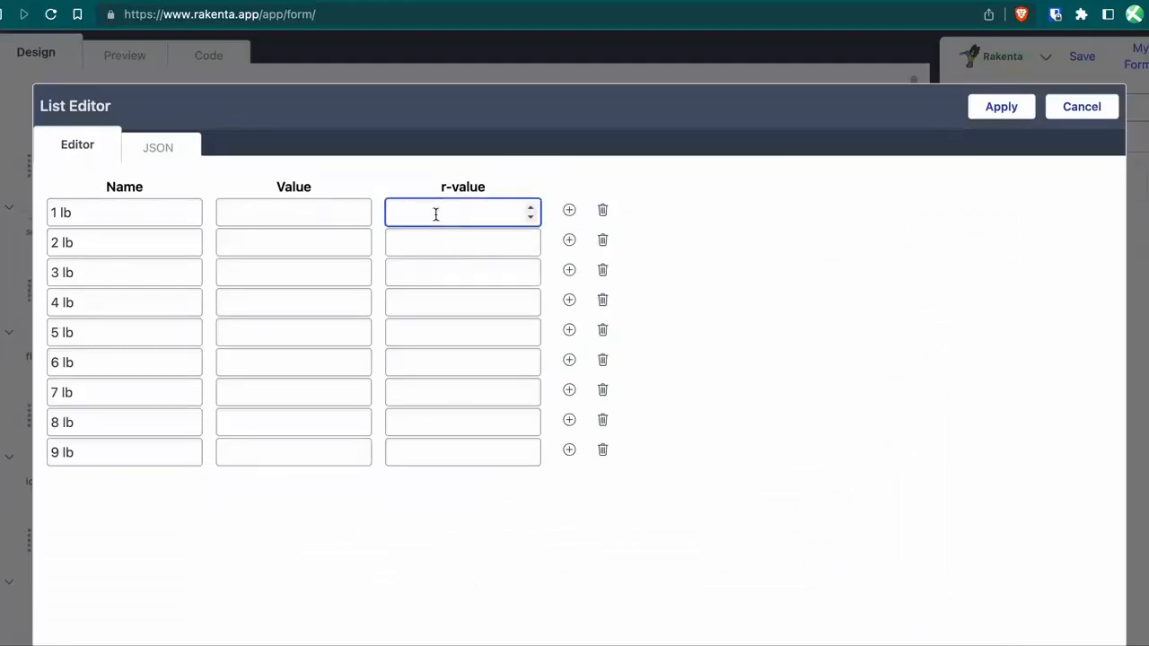
text(1)
key(Return)
text(2)
key(Return)
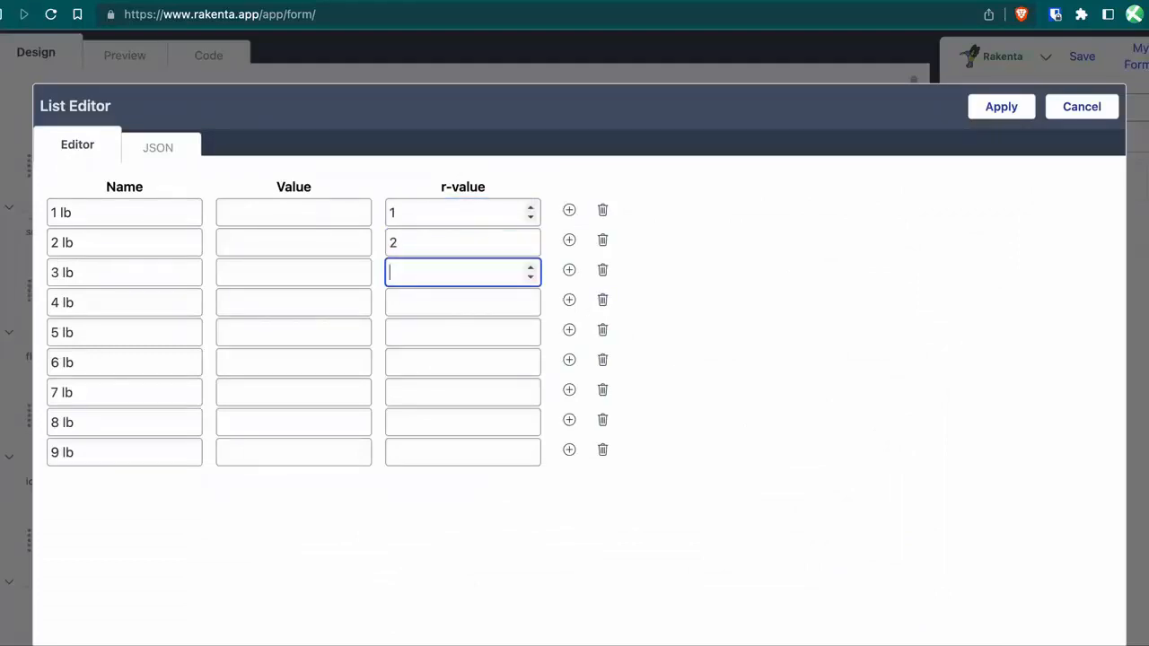
text(3)
key(Return)
text(4)
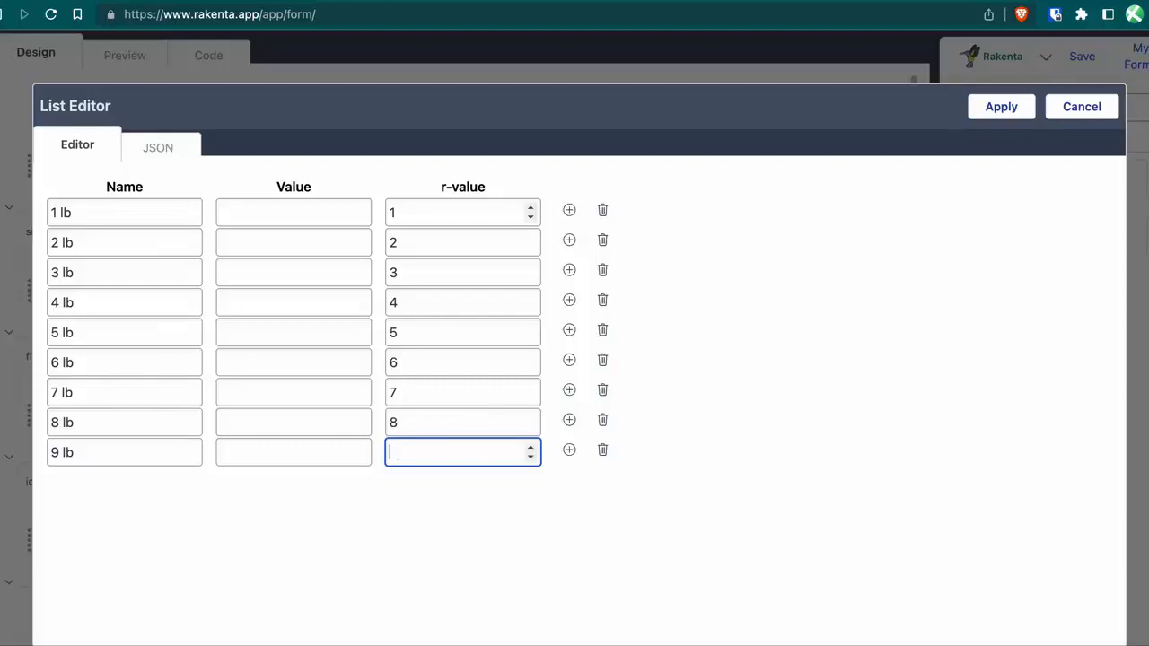
click(999, 110)
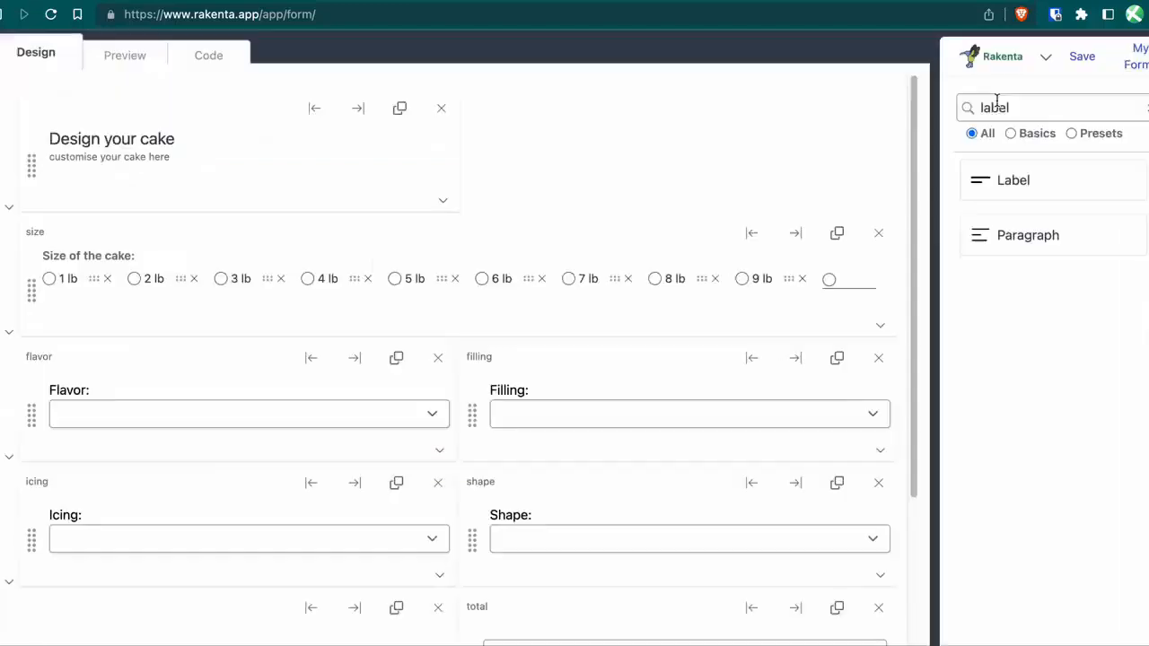
Check the total field's format and formula settings, then close them.
scroll(616, 384, down, 5)
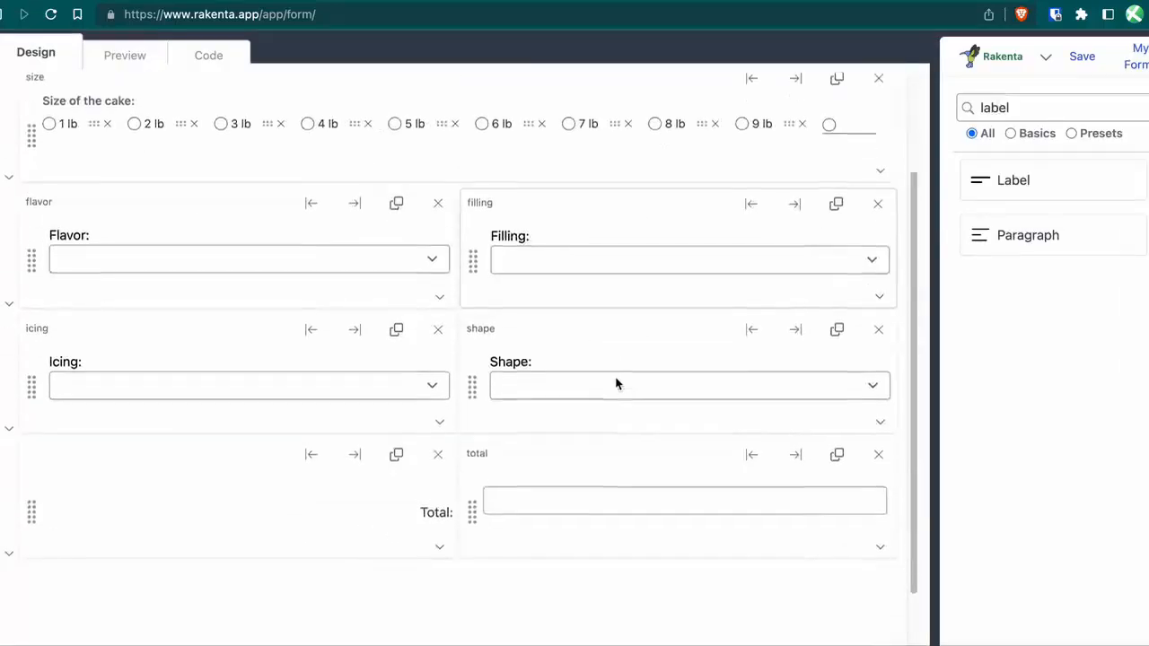
click(880, 301)
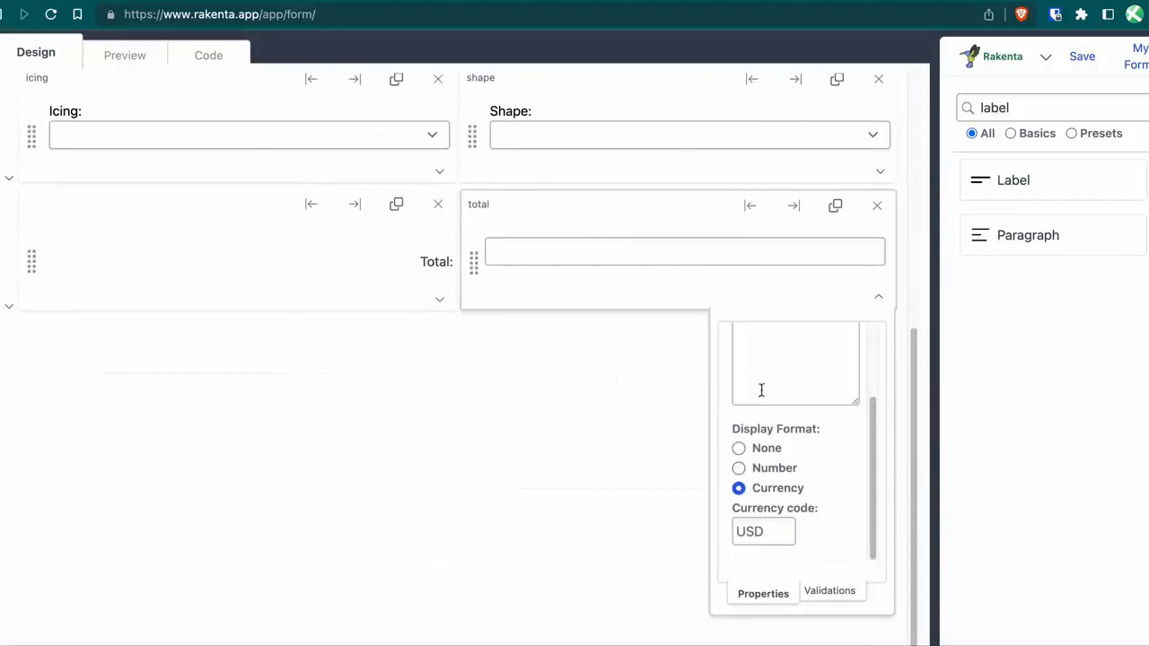
scroll(762, 391, up, 3)
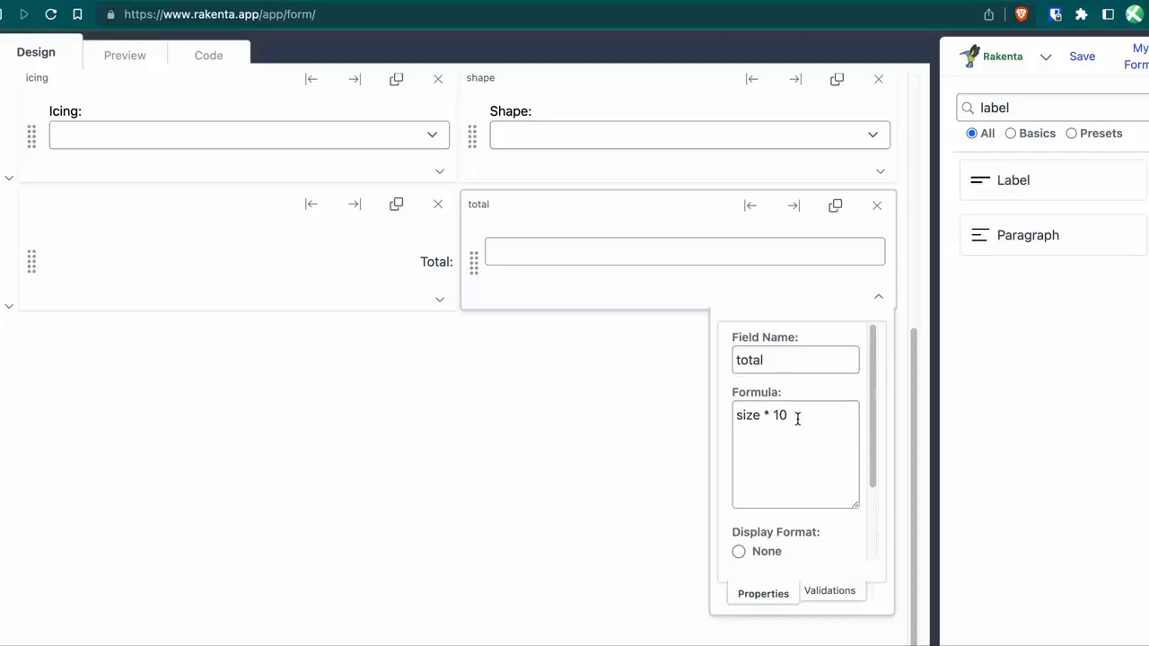
click(797, 418)
click(562, 437)
scroll(473, 399, up, 4)
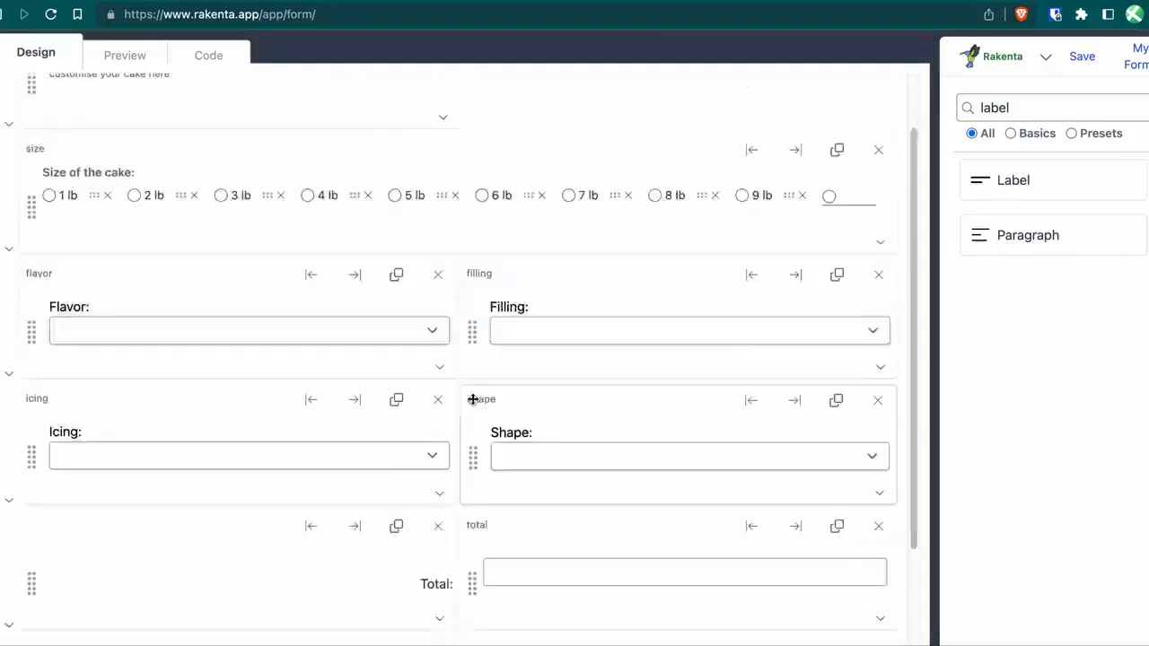
Preview the form and confirm 1, 2 and 3 lb give totals of US$10.00, US$20.00 and US$30.00.
click(120, 56)
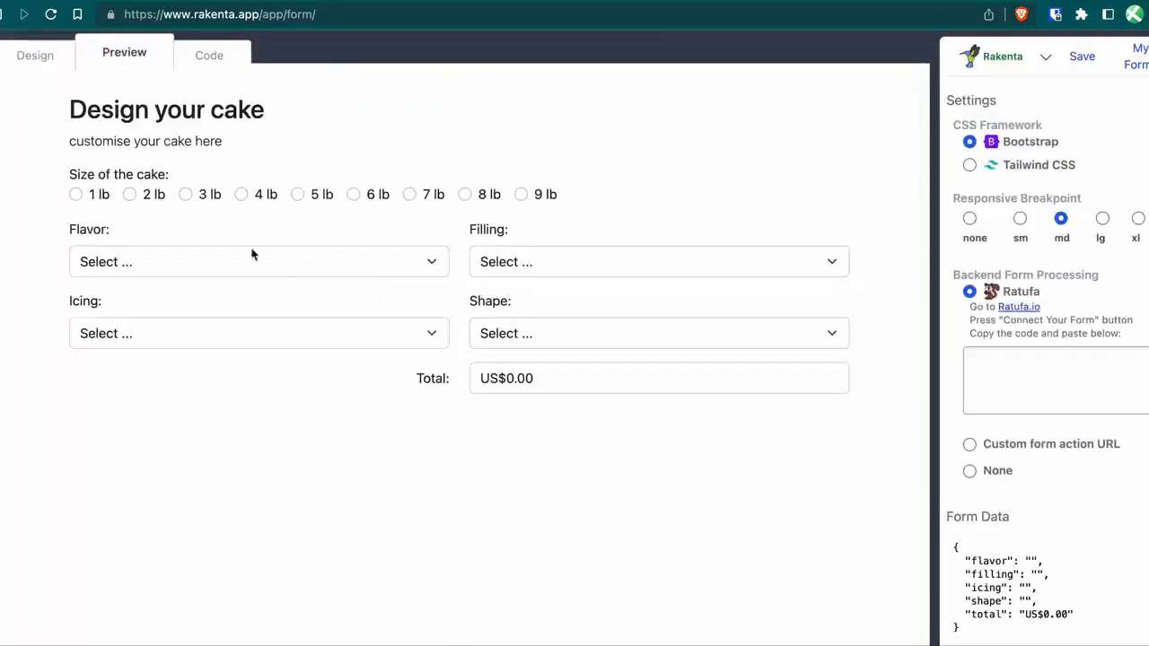
click(76, 194)
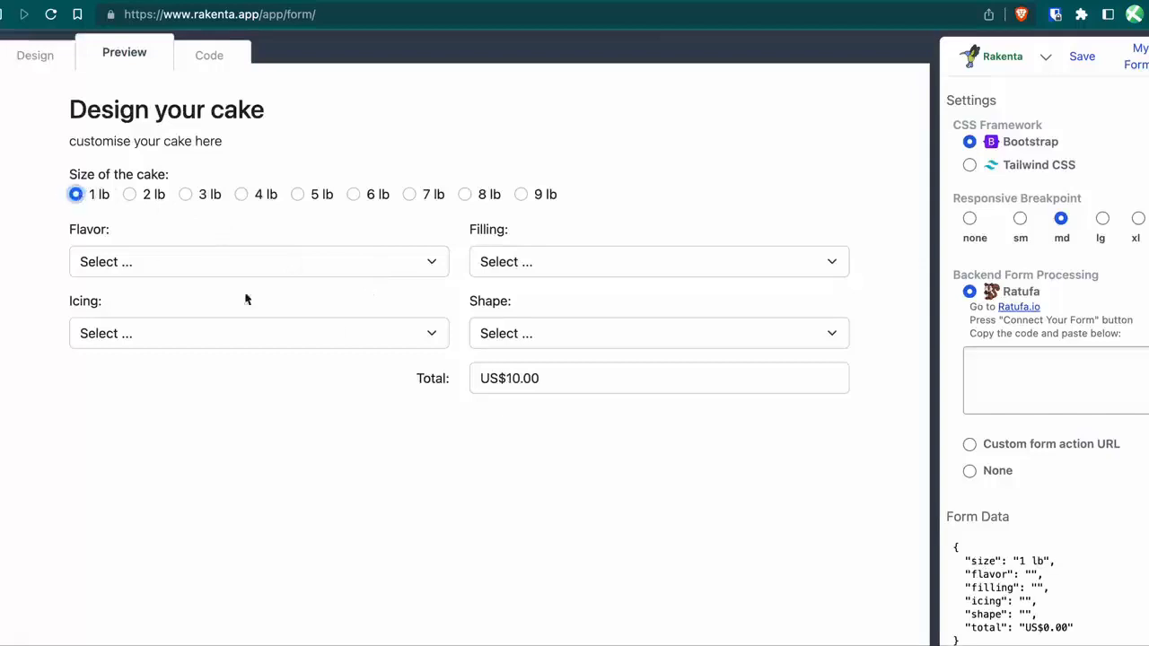
click(130, 193)
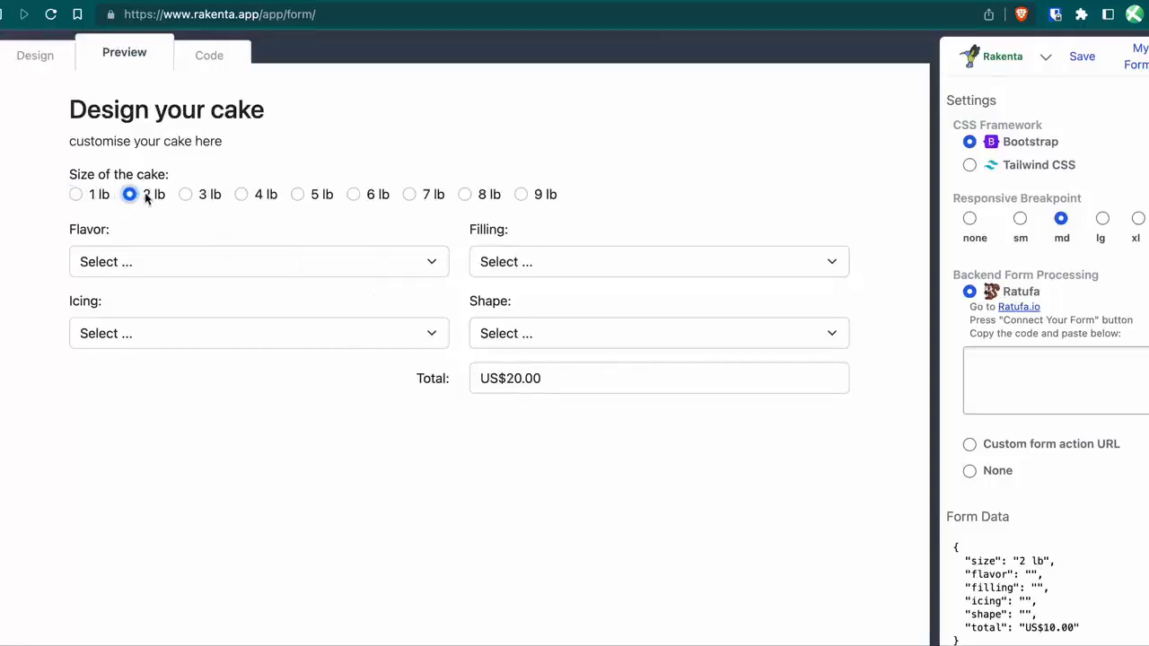
click(185, 194)
click(287, 395)
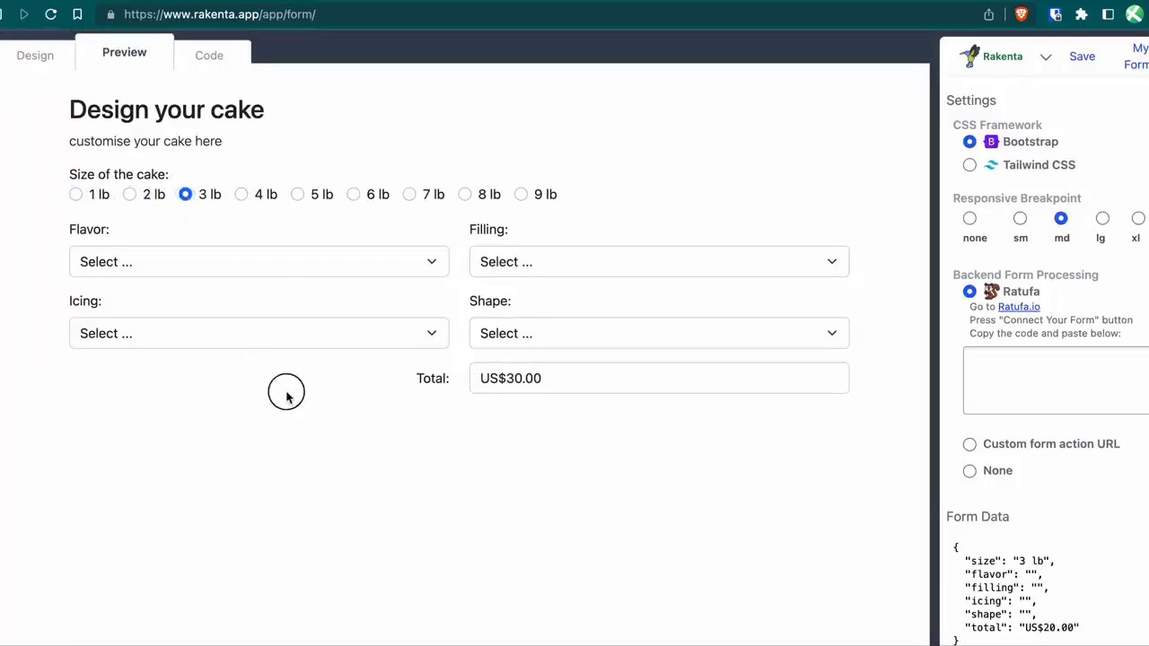
click(36, 55)
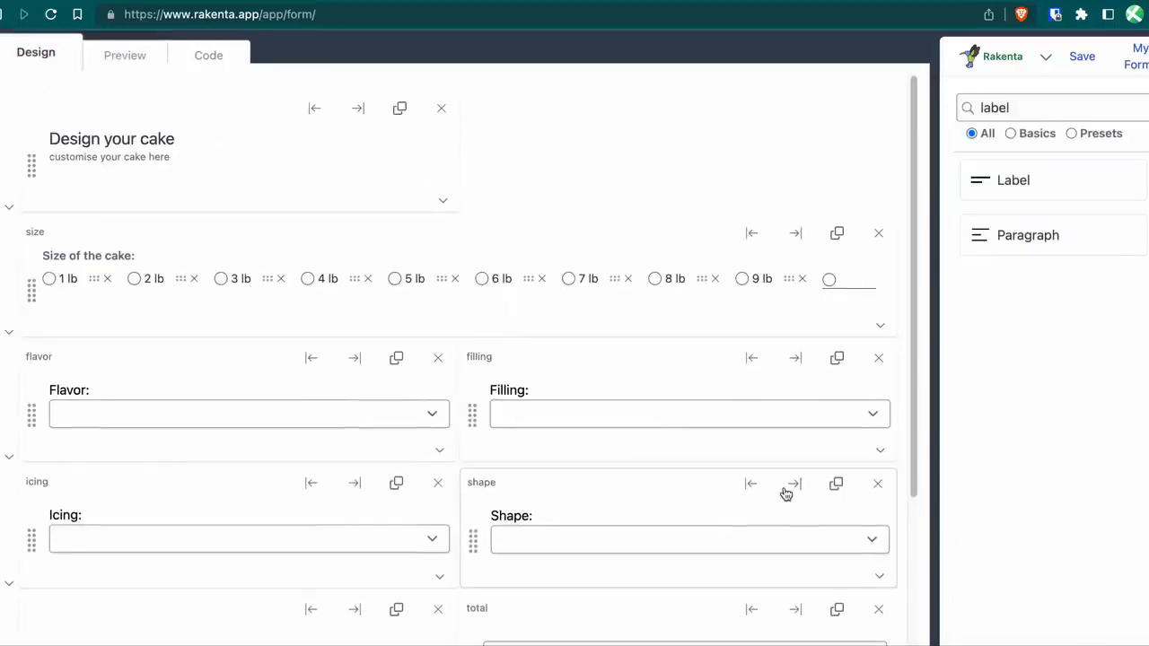
In the Flavor list editor, enter r-value prices such as Vanilla 5 and Chocolate 3, then apply.
scroll(231, 372, down, 2)
scroll(231, 373, down, 1)
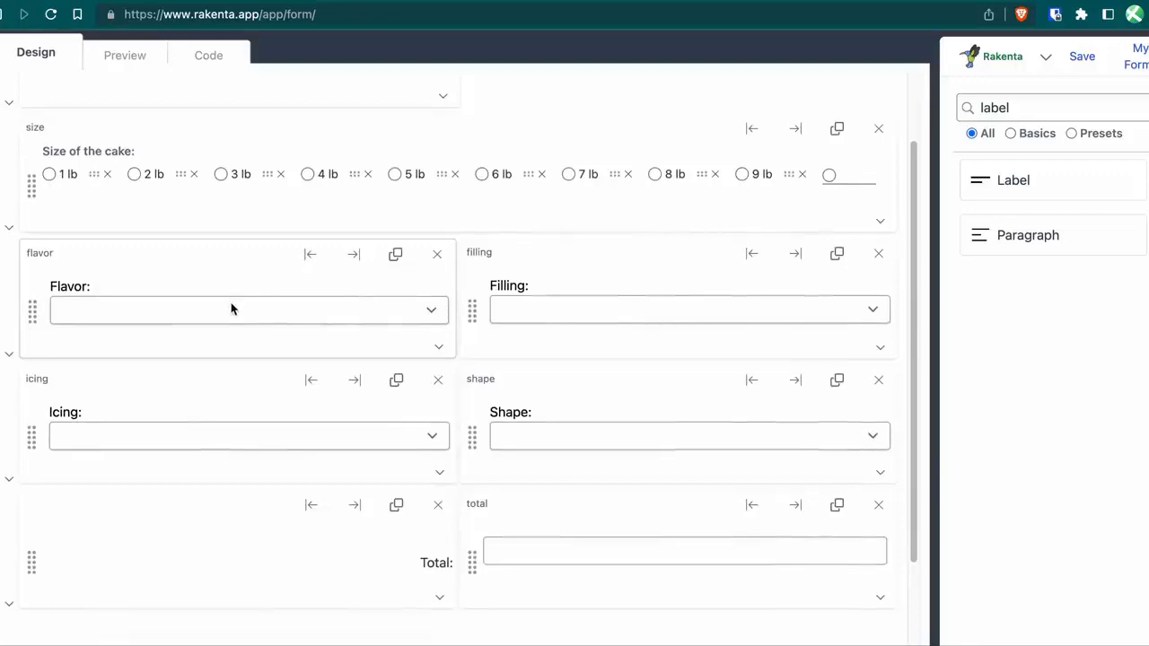
click(438, 348)
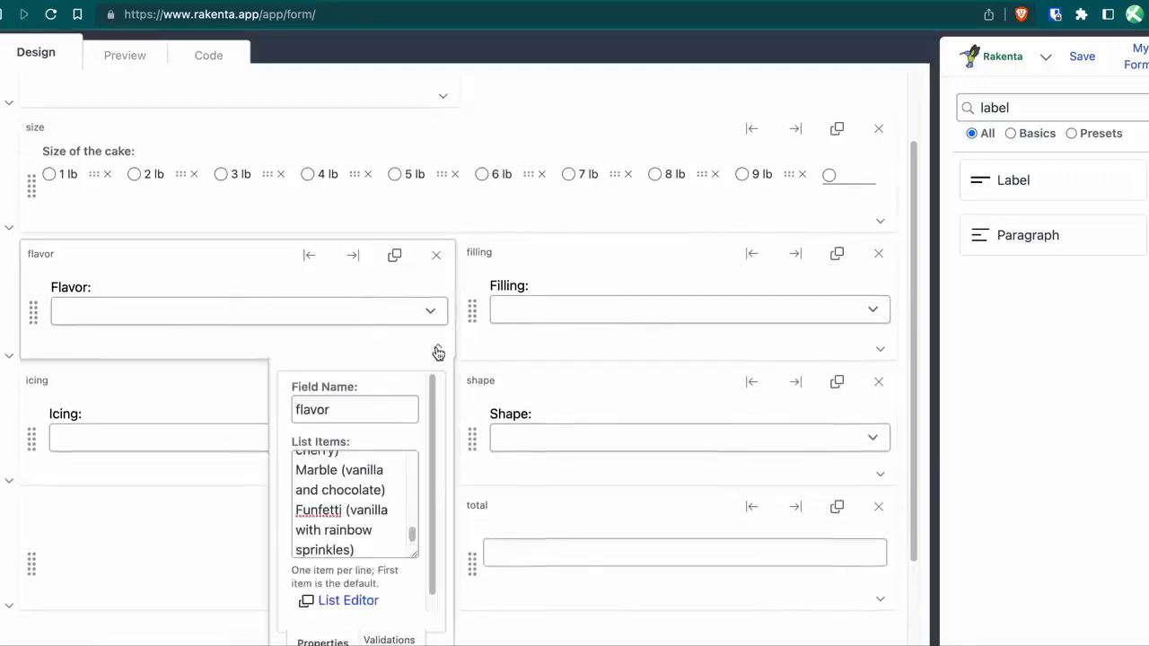
click(350, 603)
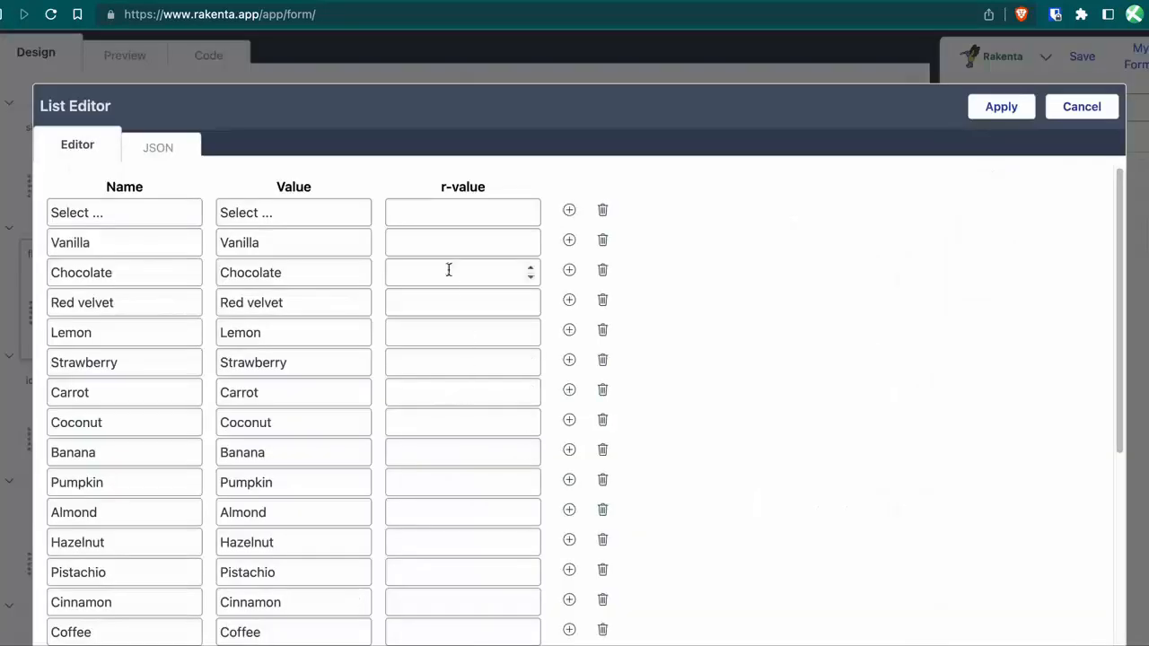
click(427, 248)
text(5)
key(Tab)
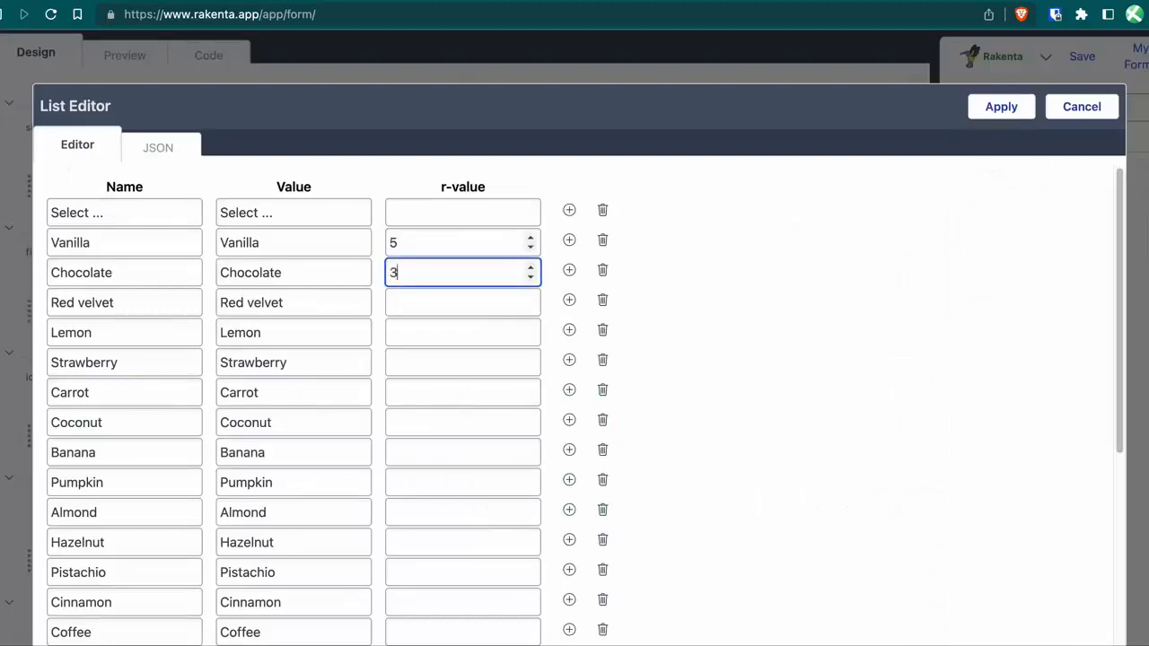
text(3)
key(Tab)
key(Tab)
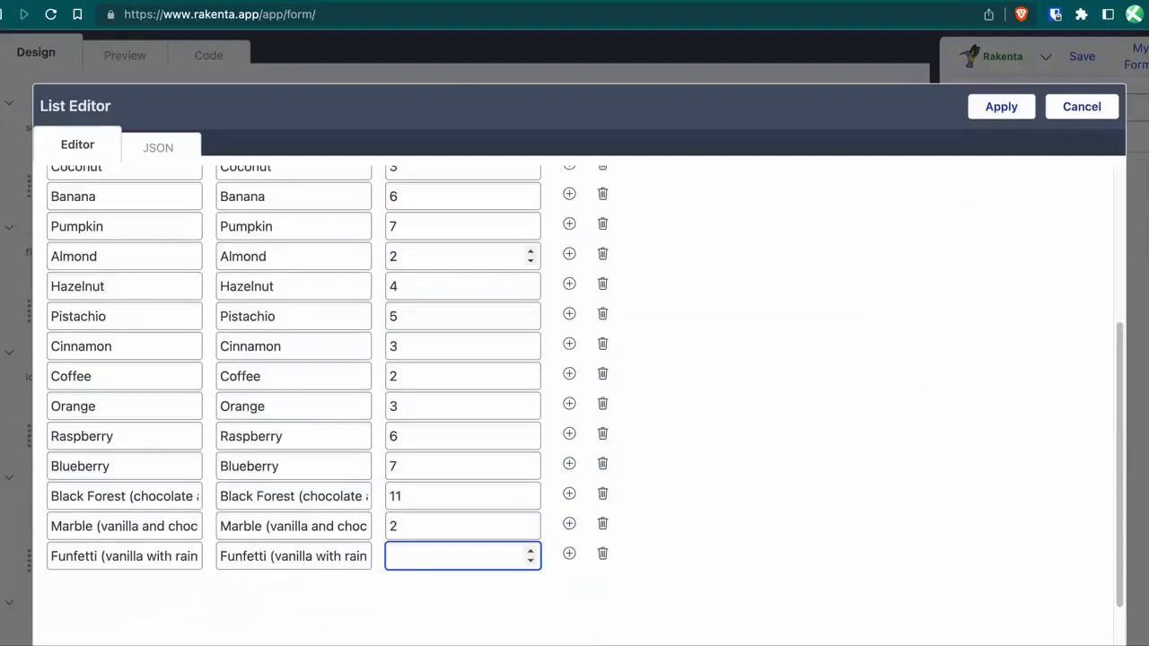
text(1)
click(1005, 114)
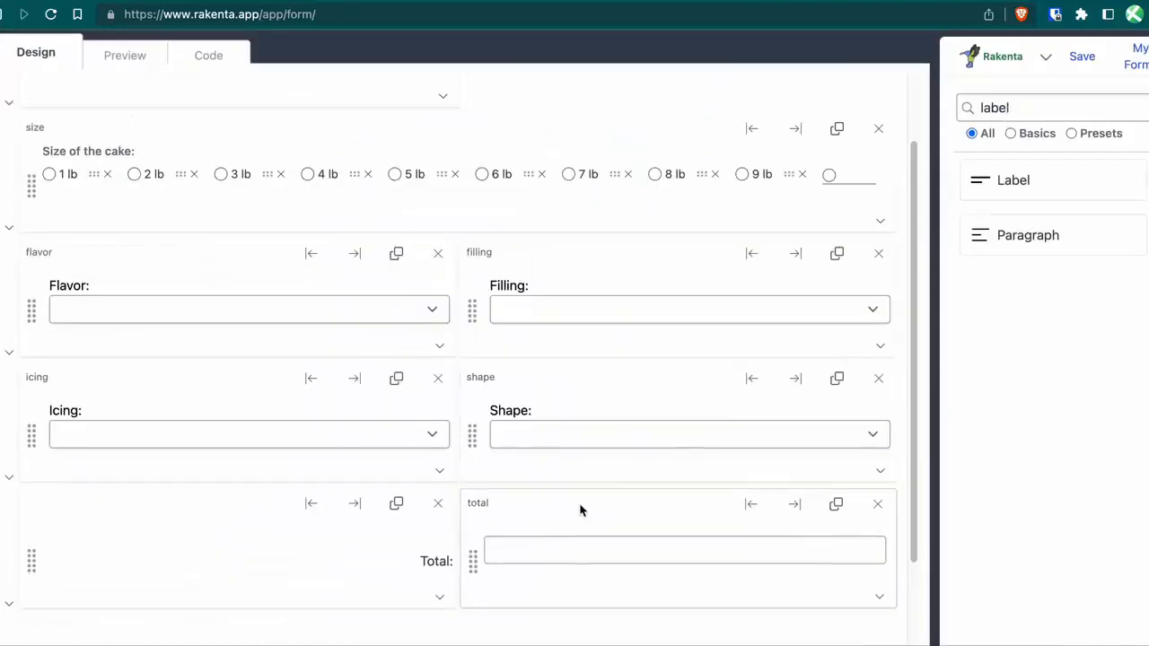
In the Filling list editor, enter r-value prices such as Buttercream 22 and Pastry cream 44, then apply.
click(880, 348)
click(798, 589)
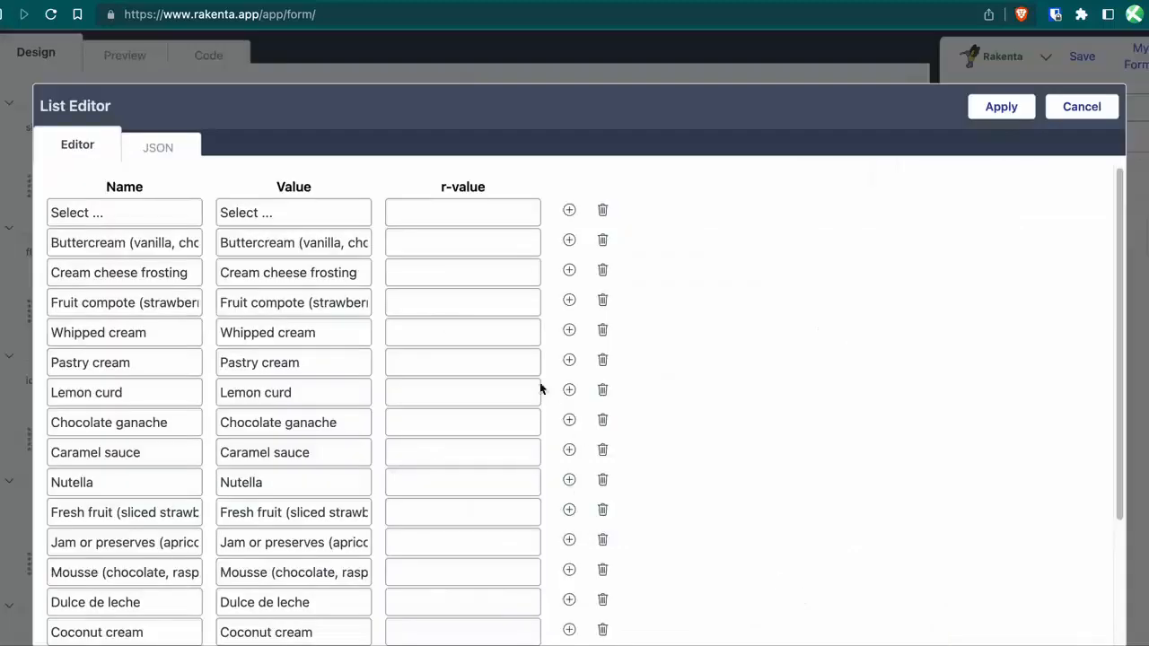
click(432, 217)
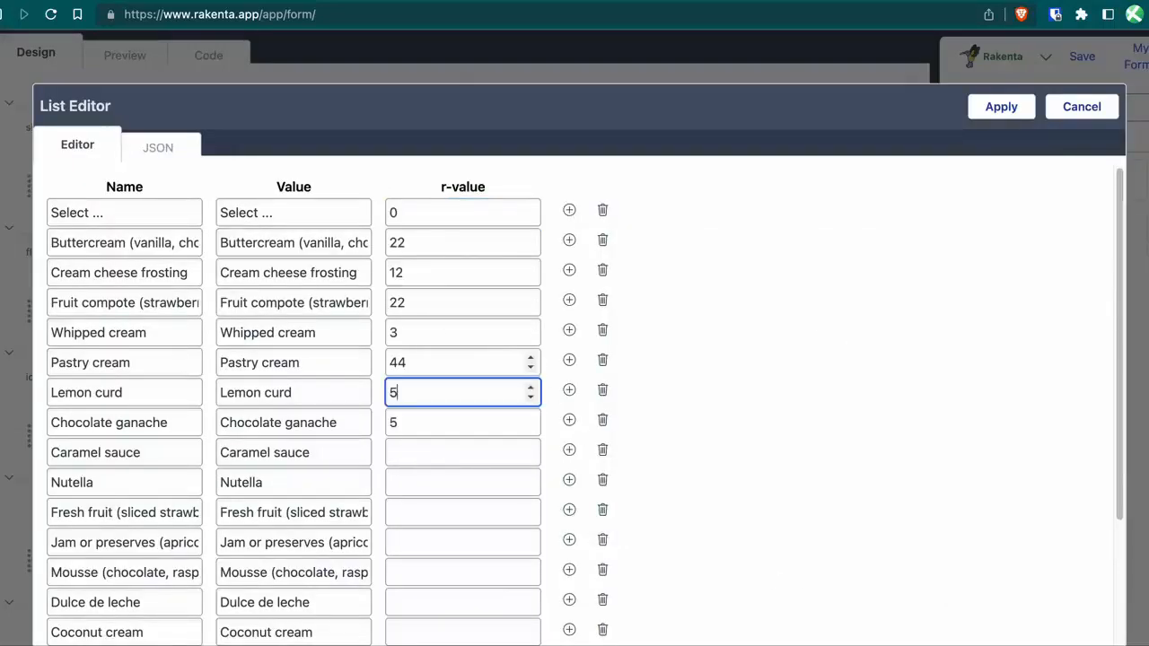
click(462, 422)
text(5)
click(462, 452)
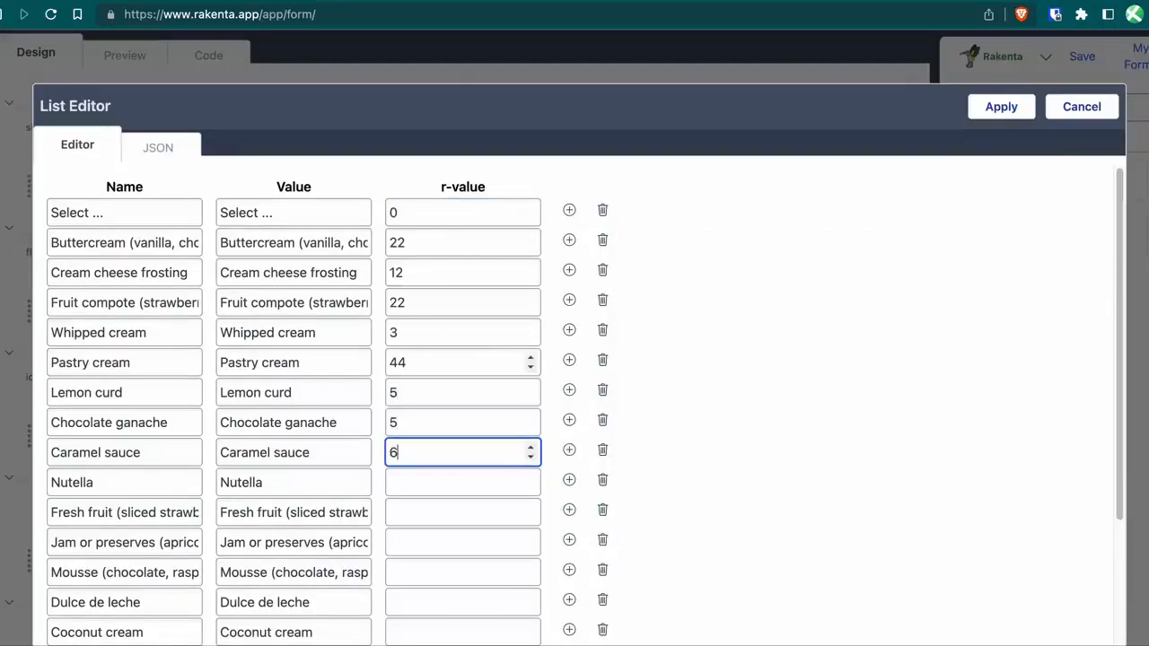
key(Tab)
text(7)
key(Tab)
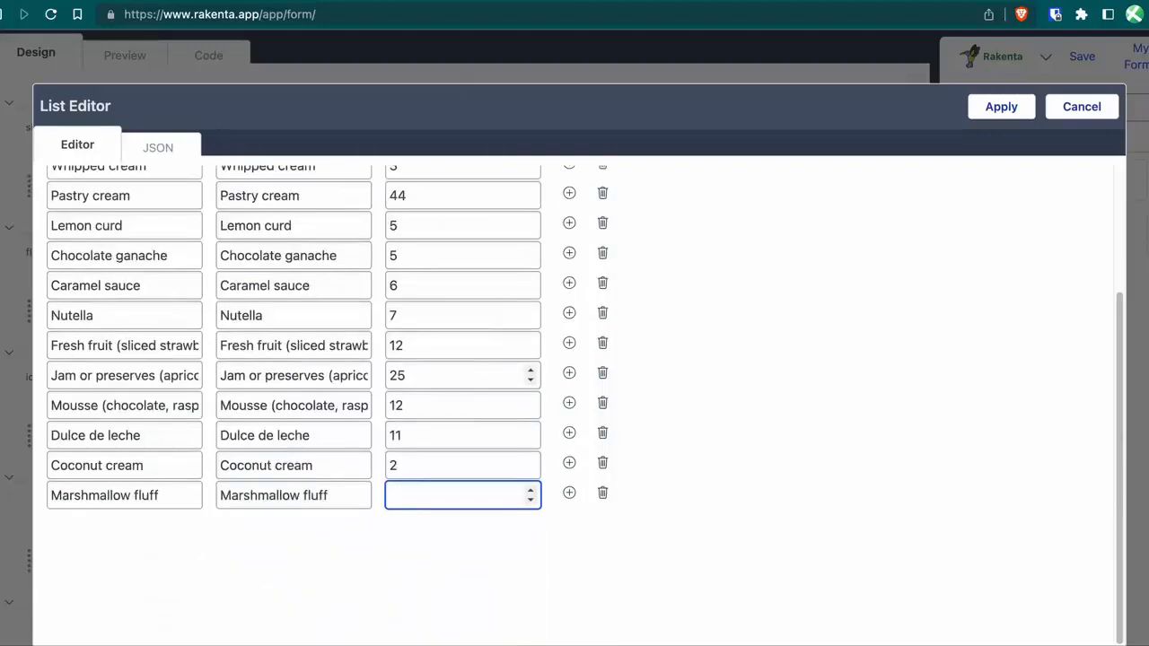
click(1011, 109)
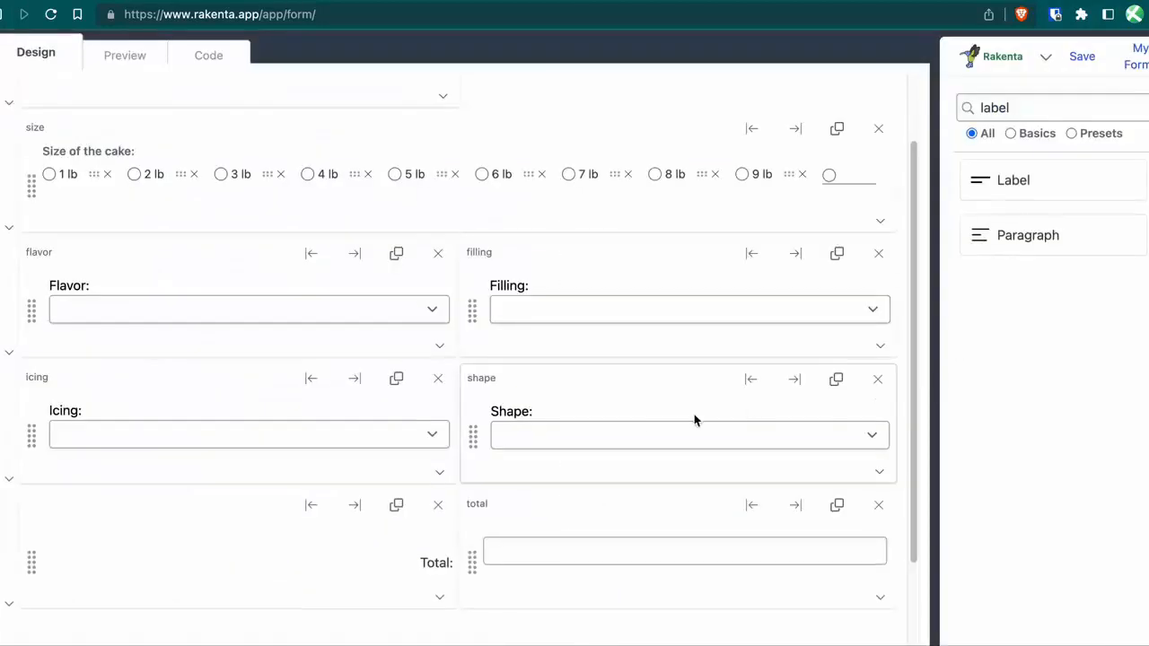
Append '+ flavor * size + filling' to the total field's size * 10 formula.
scroll(694, 414, down, 3)
click(878, 340)
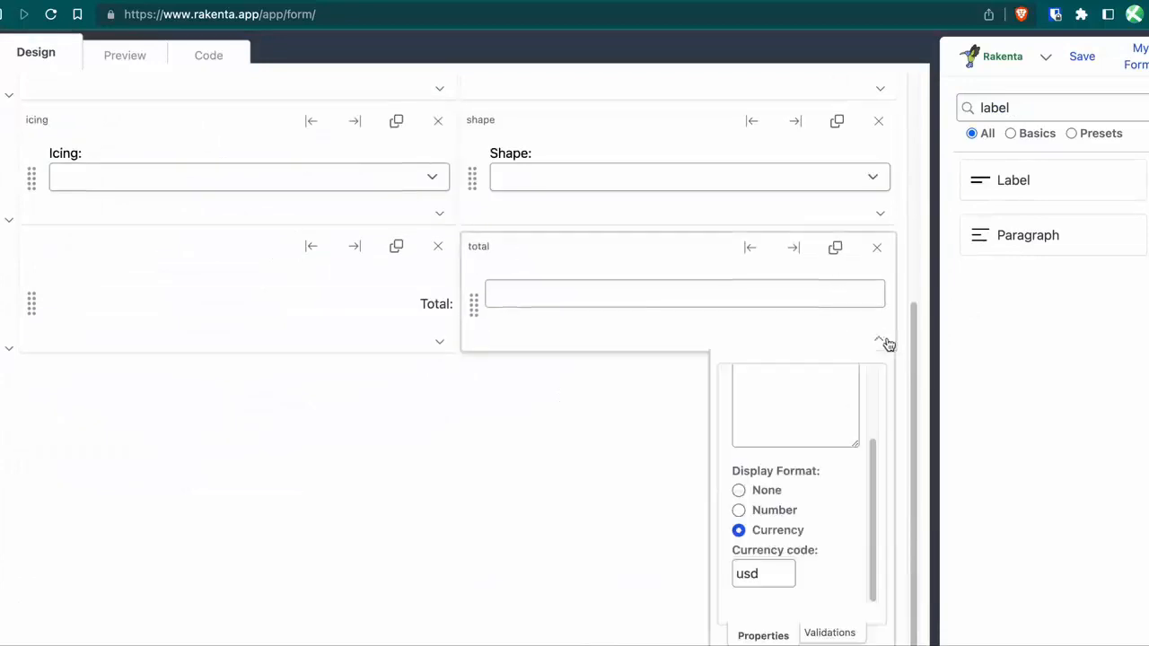
click(799, 421)
scroll(803, 413, down, 1)
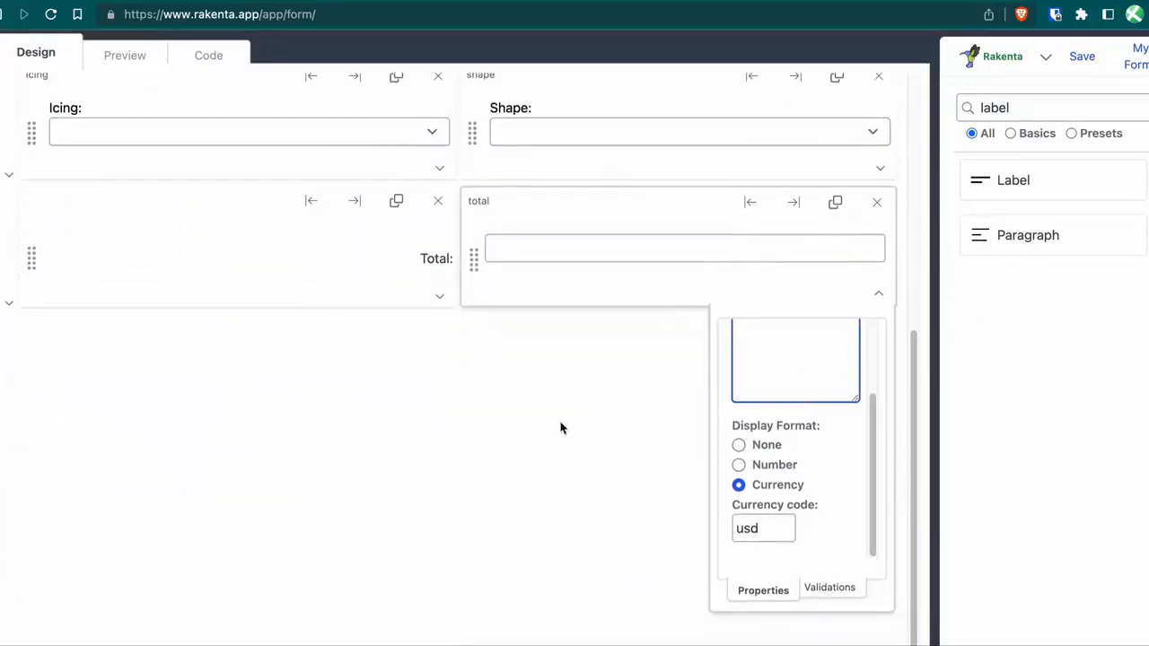
scroll(868, 436, up, 3)
text(+ flavor *)
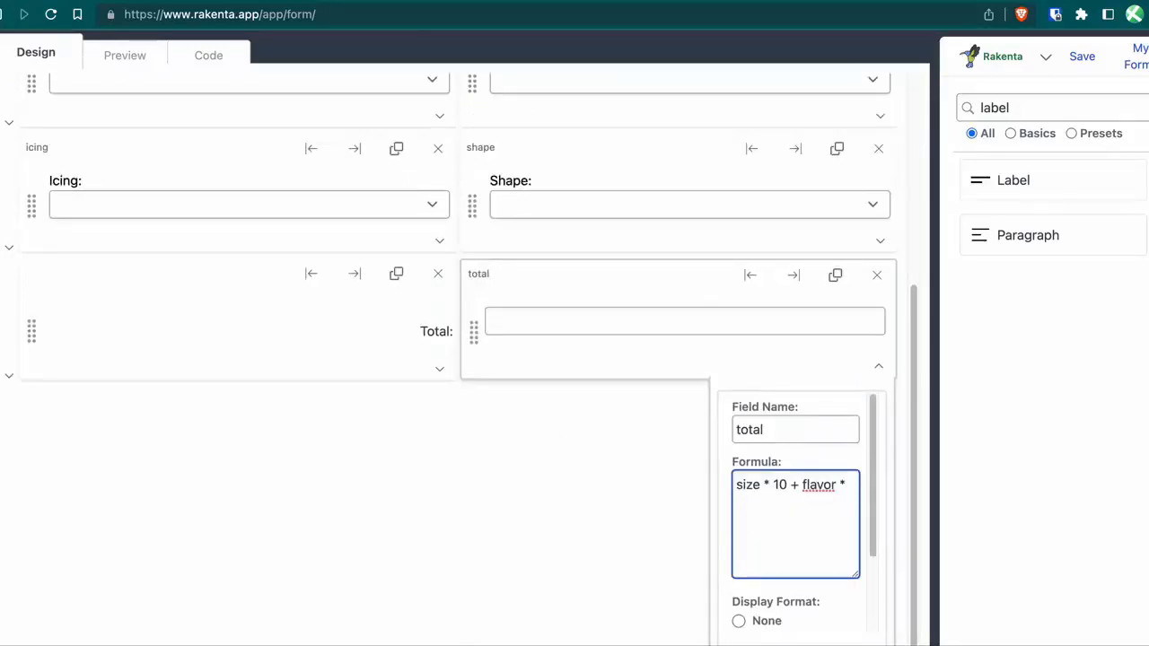
text( size +)
scroll(560, 403, up, 3)
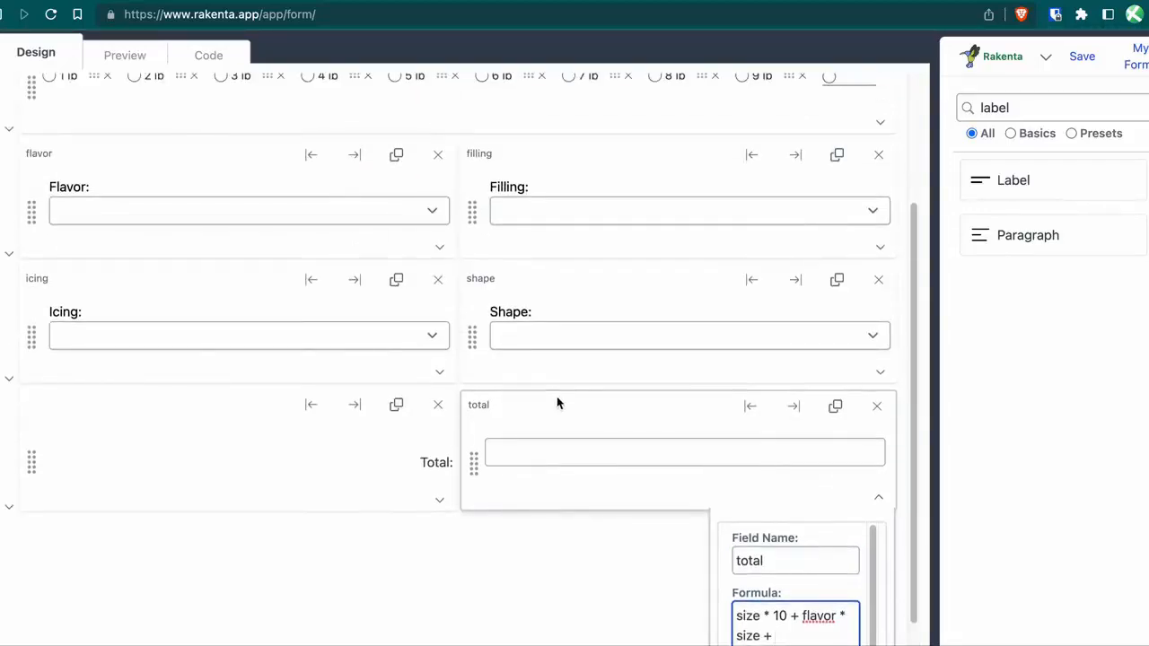
scroll(556, 404, down, 1)
text(filling)
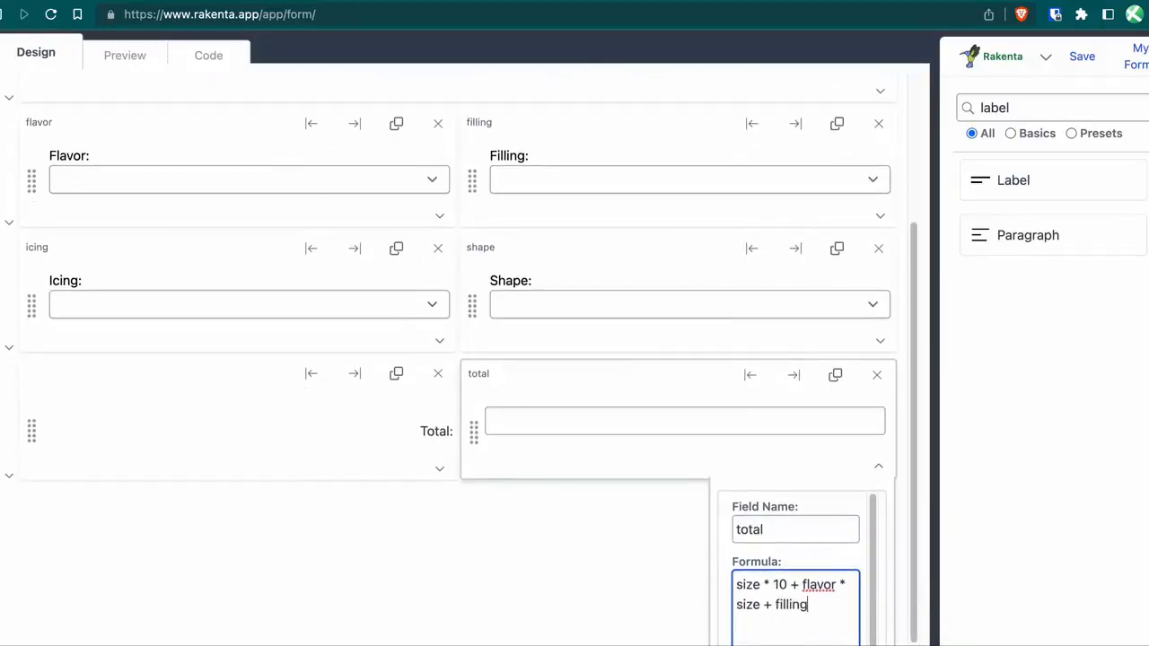
scroll(562, 400, down, 3)
click(566, 415)
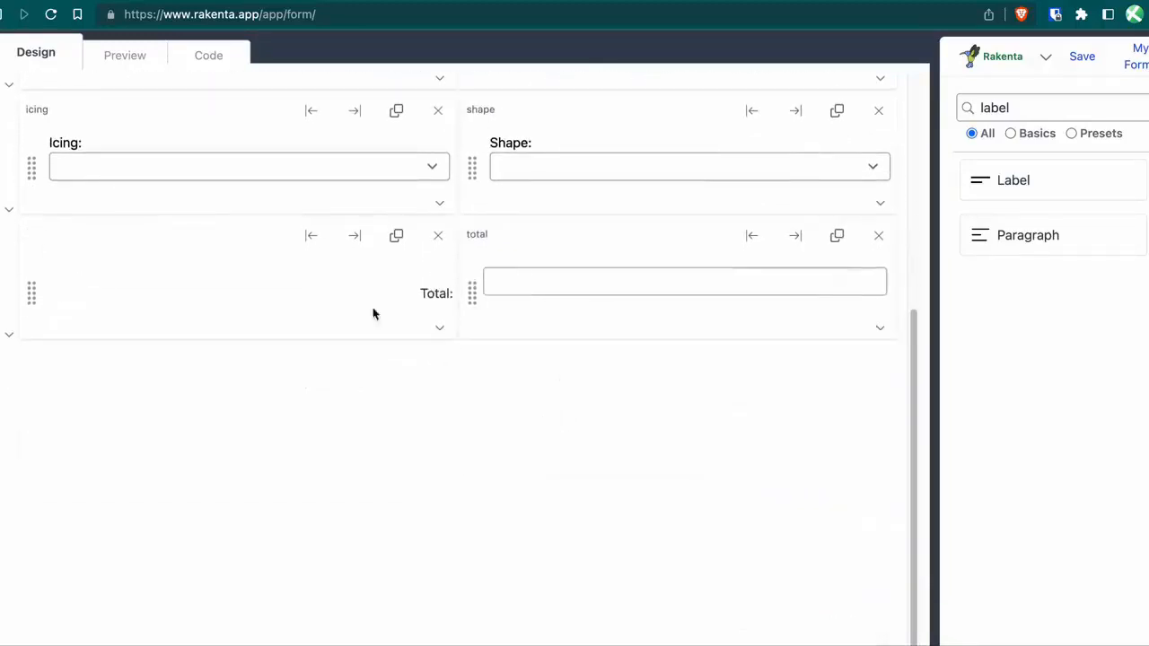
Preview a 2 lb Lemon cake with Lemon curd filling.
click(128, 59)
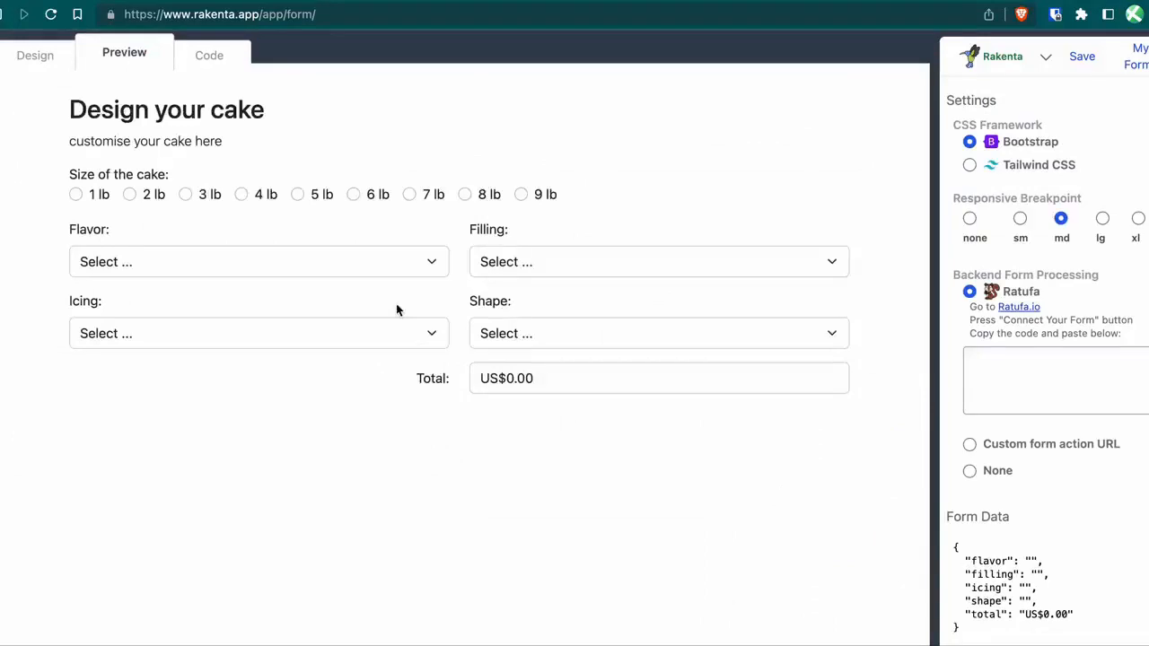
click(382, 260)
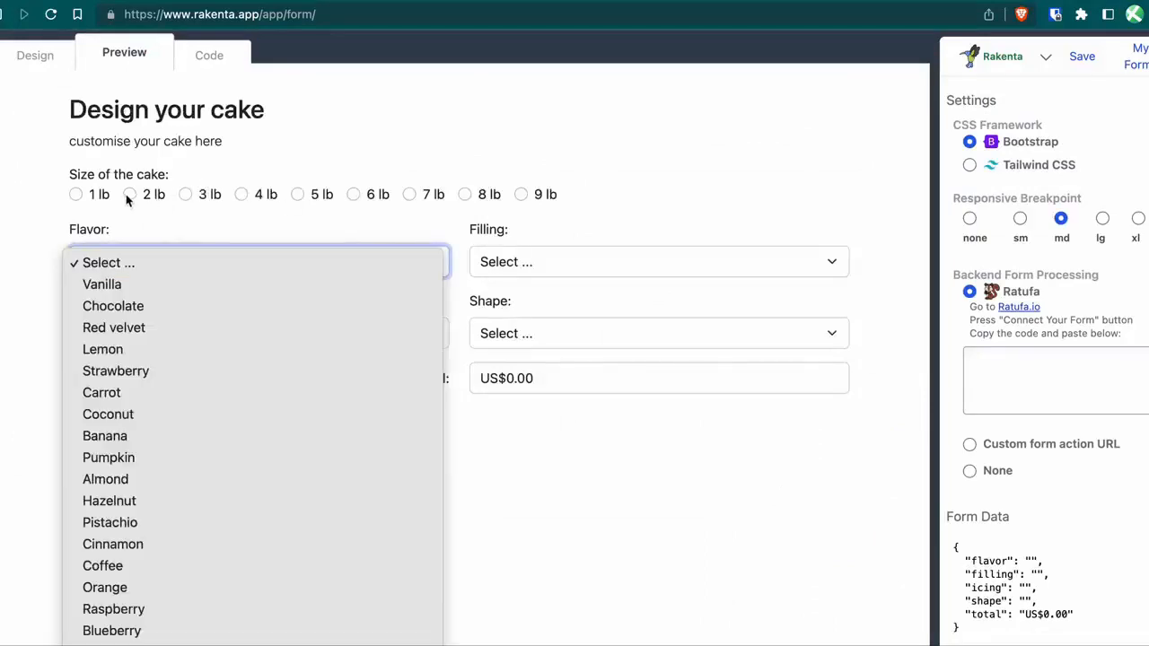
click(135, 203)
click(132, 197)
click(205, 264)
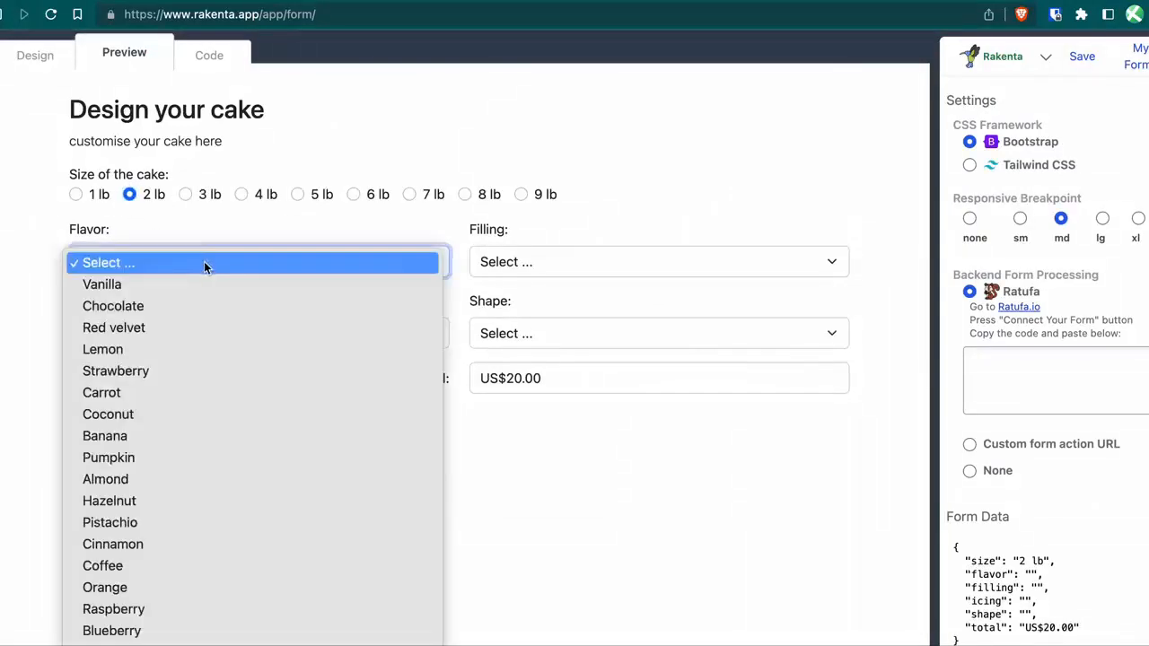
click(205, 349)
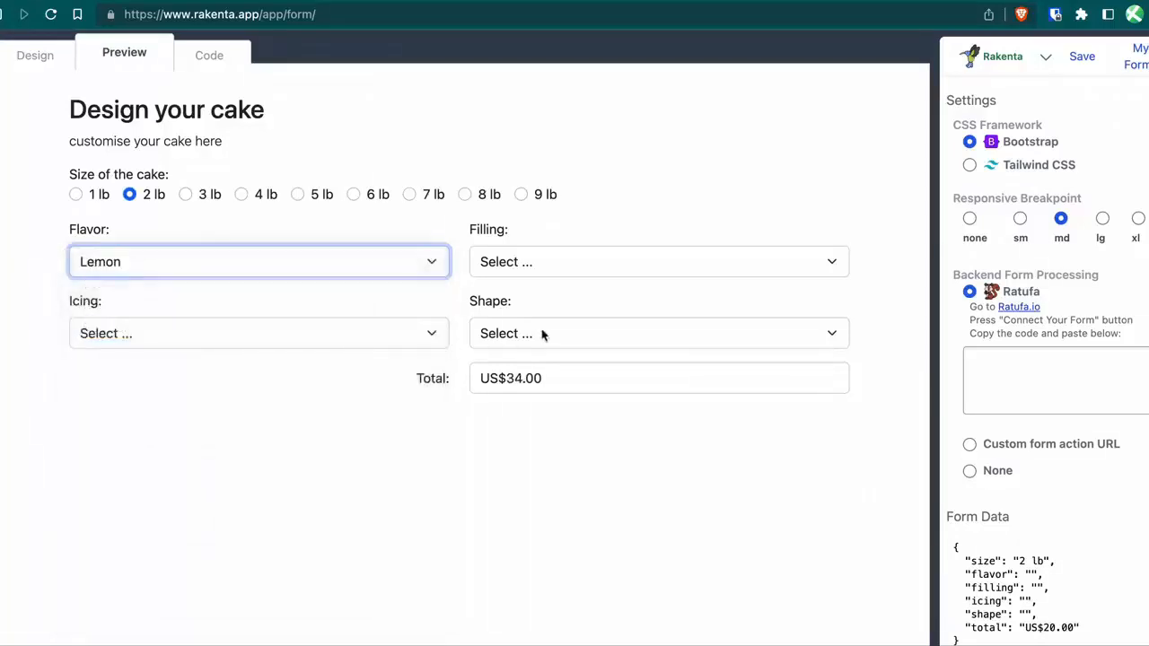
click(567, 274)
click(548, 389)
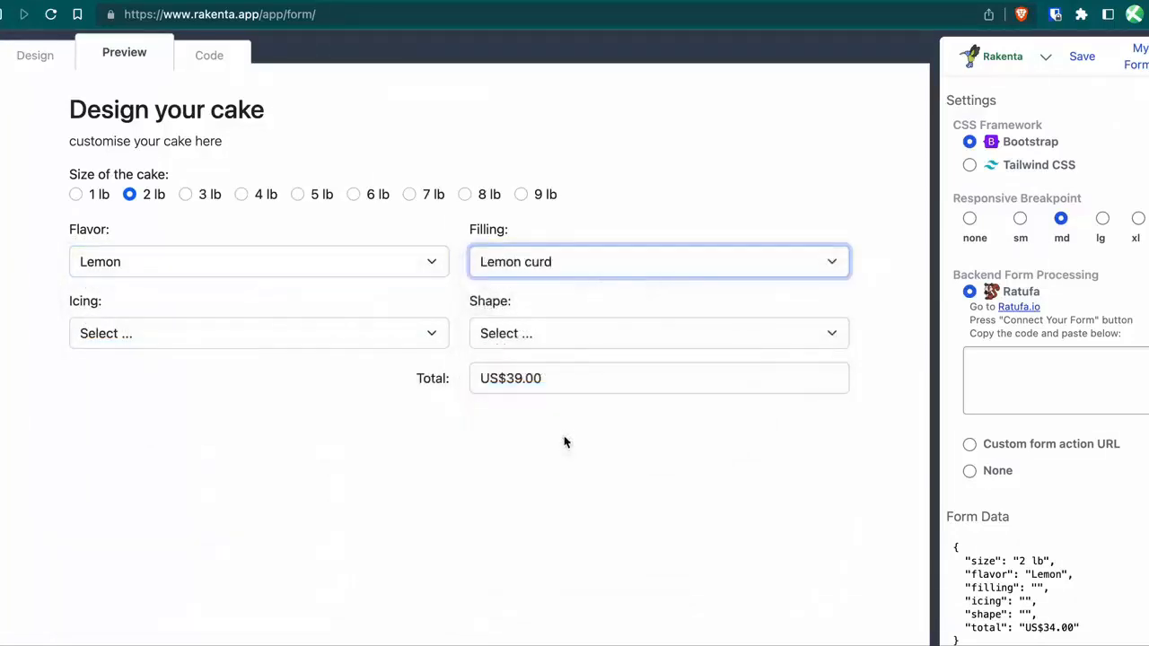
click(562, 385)
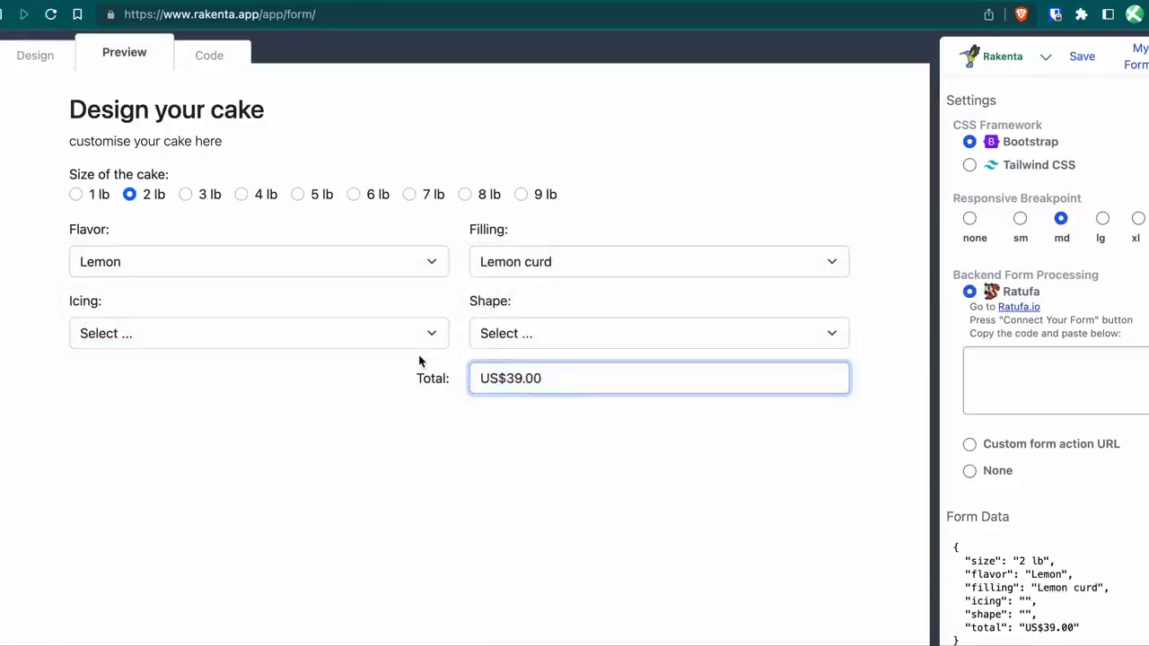
Add Royal icing and a Heart-shaped cake, then duplicate the total field back in Design.
click(354, 336)
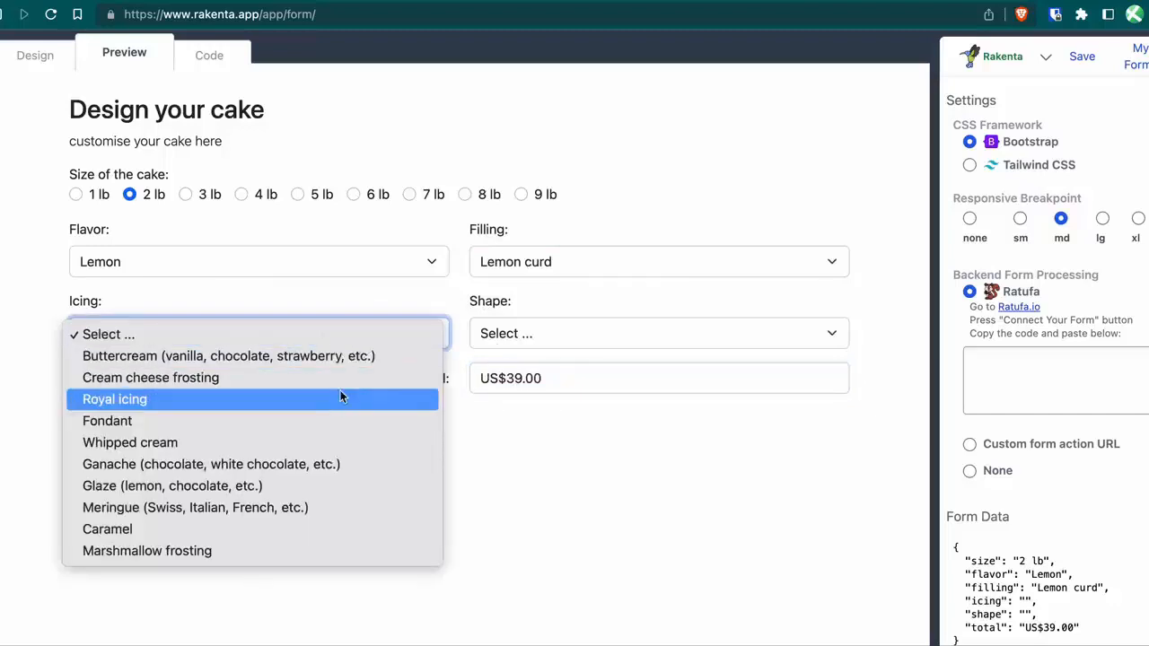
click(339, 395)
click(584, 335)
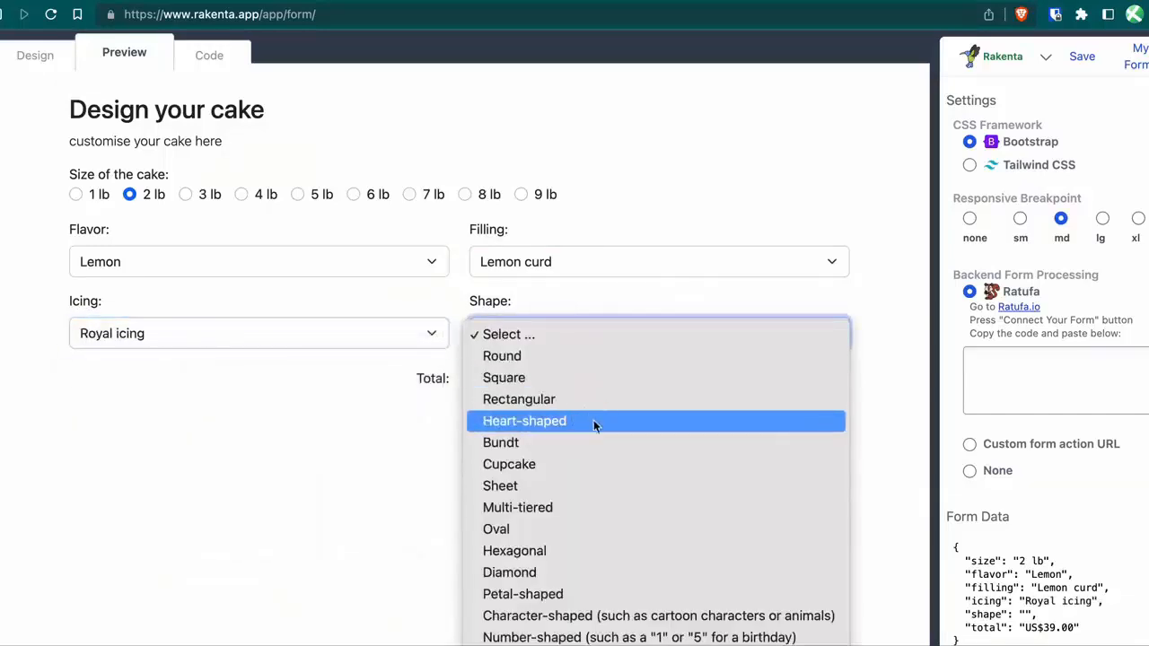
click(595, 422)
click(564, 518)
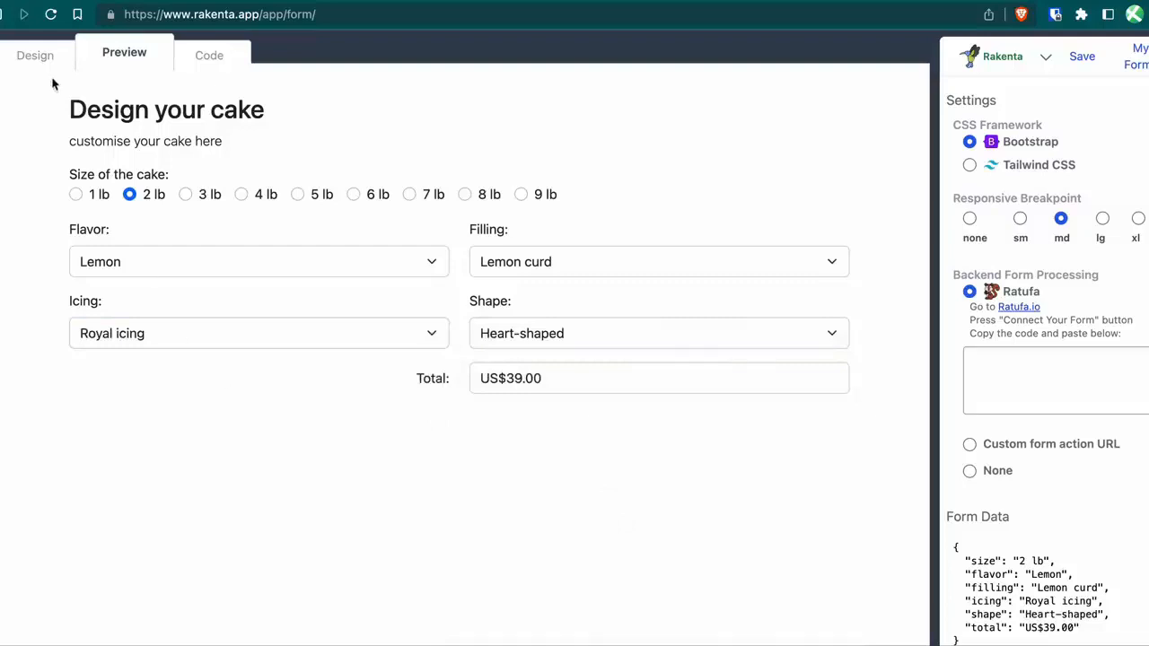
click(36, 56)
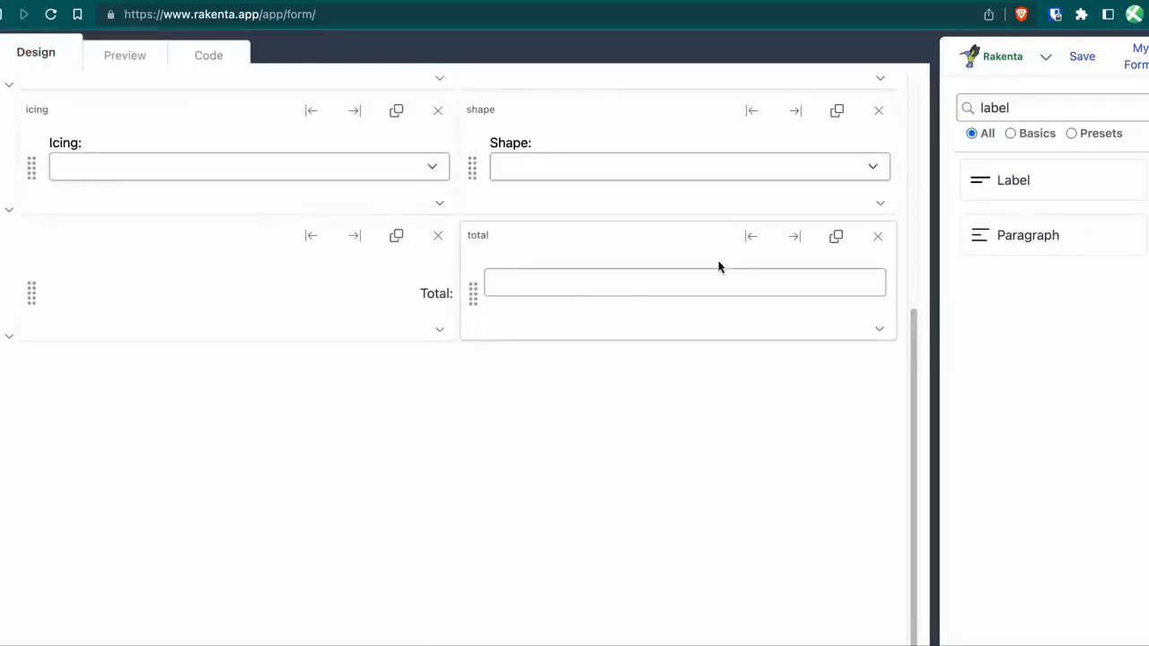
click(837, 236)
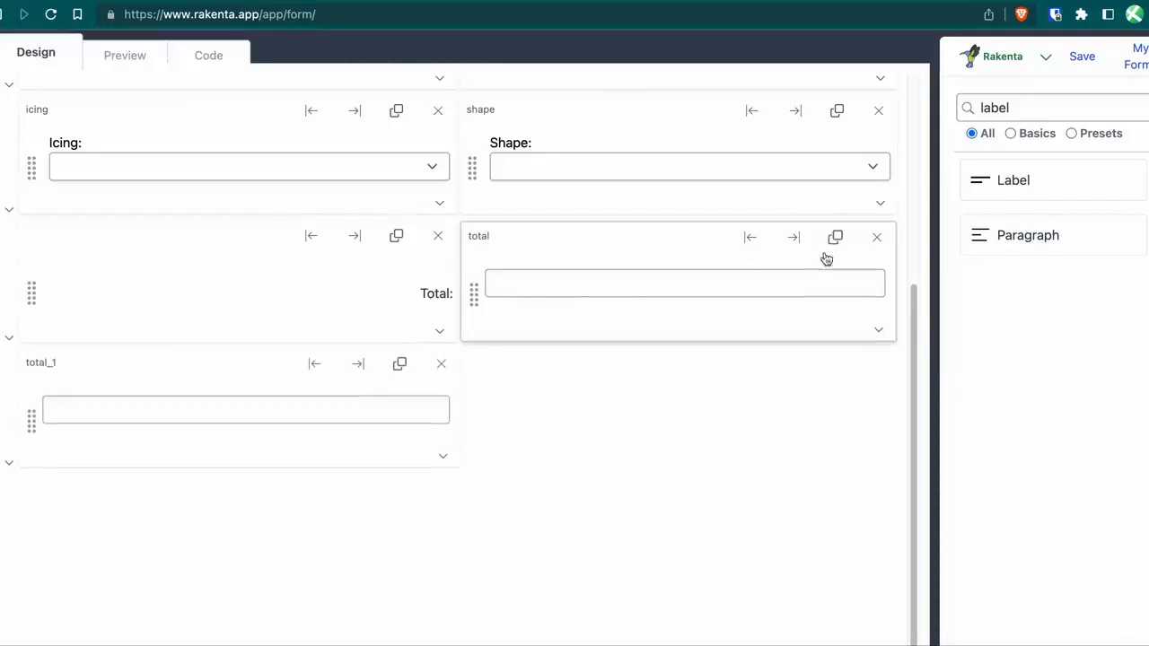
Copy the Total: label as 'Tax:' and place the copied field, renamed tax, beside it.
click(395, 236)
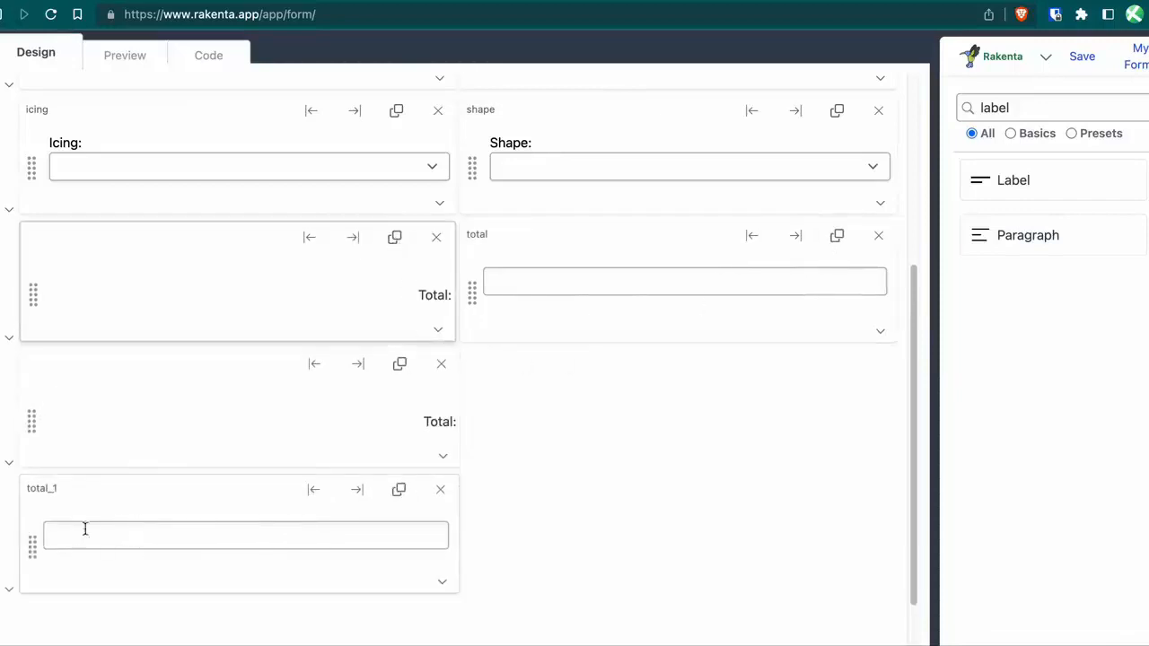
double_click(440, 421)
text(Ta)
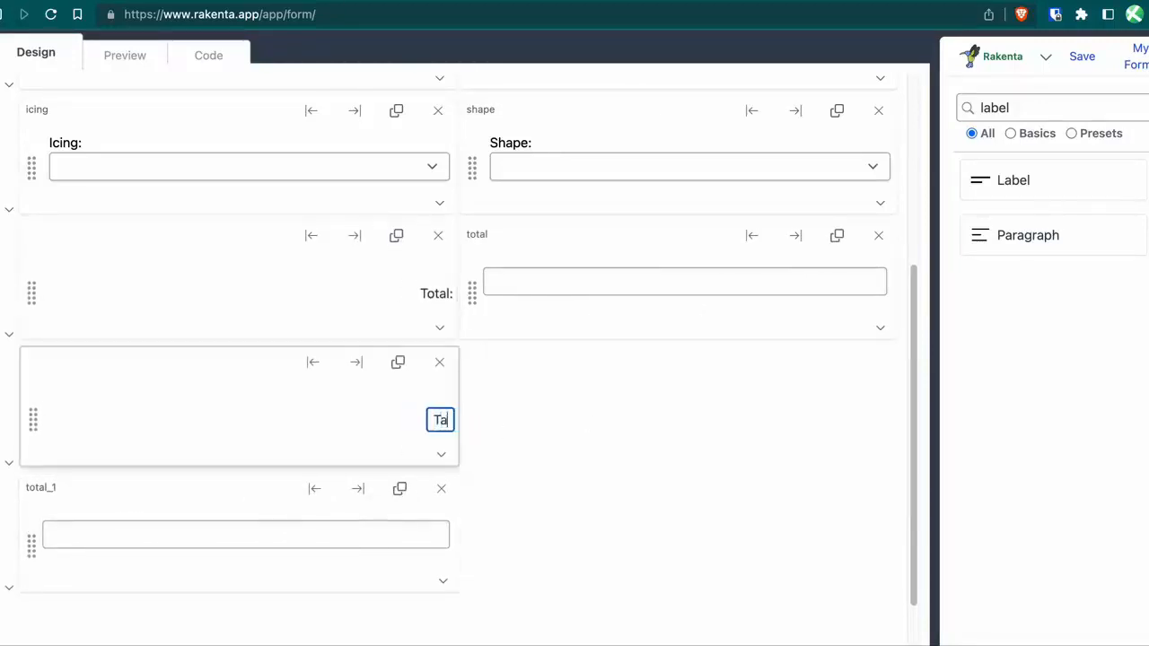
text(x:)
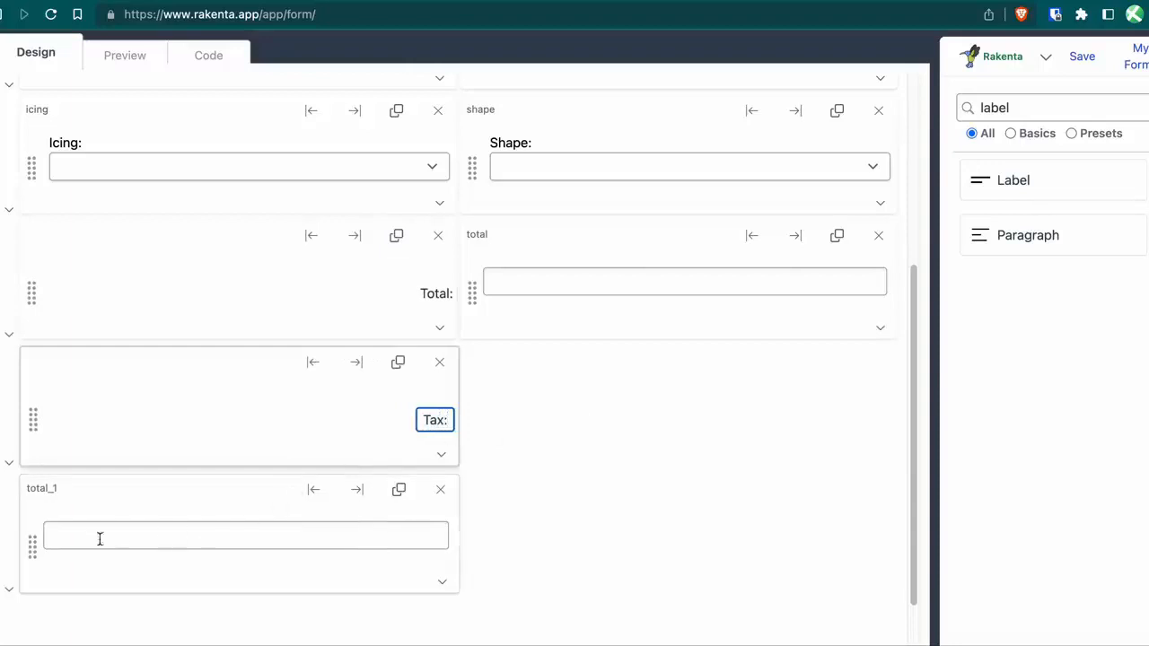
drag(39, 551, 488, 419)
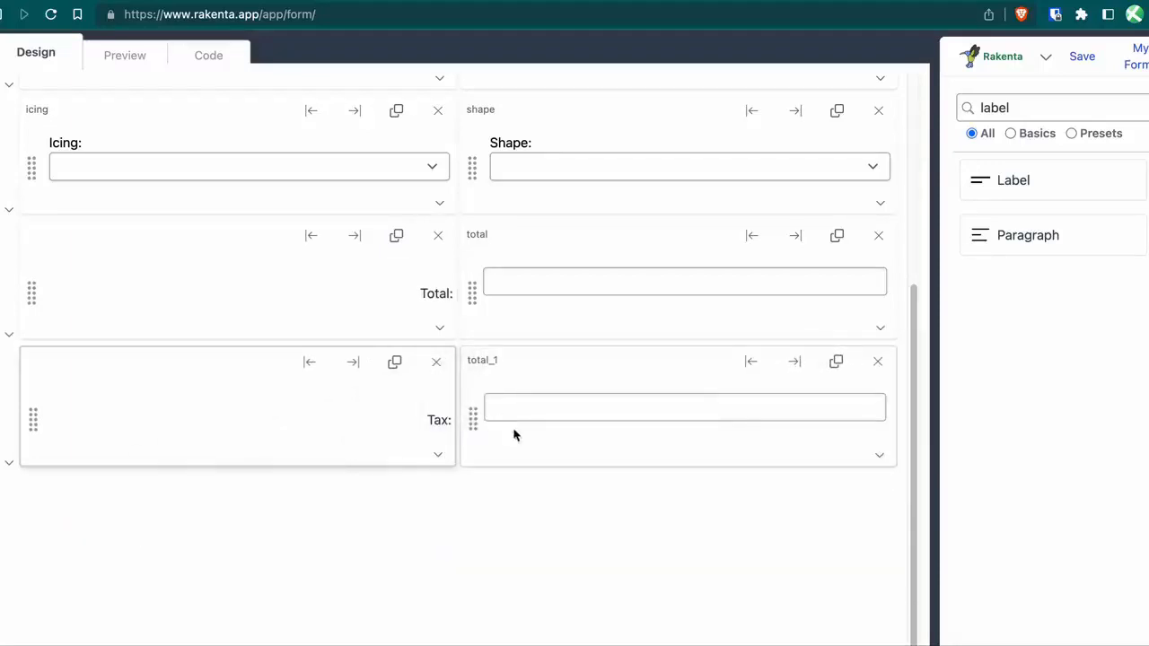
double_click(494, 366)
text(tax)
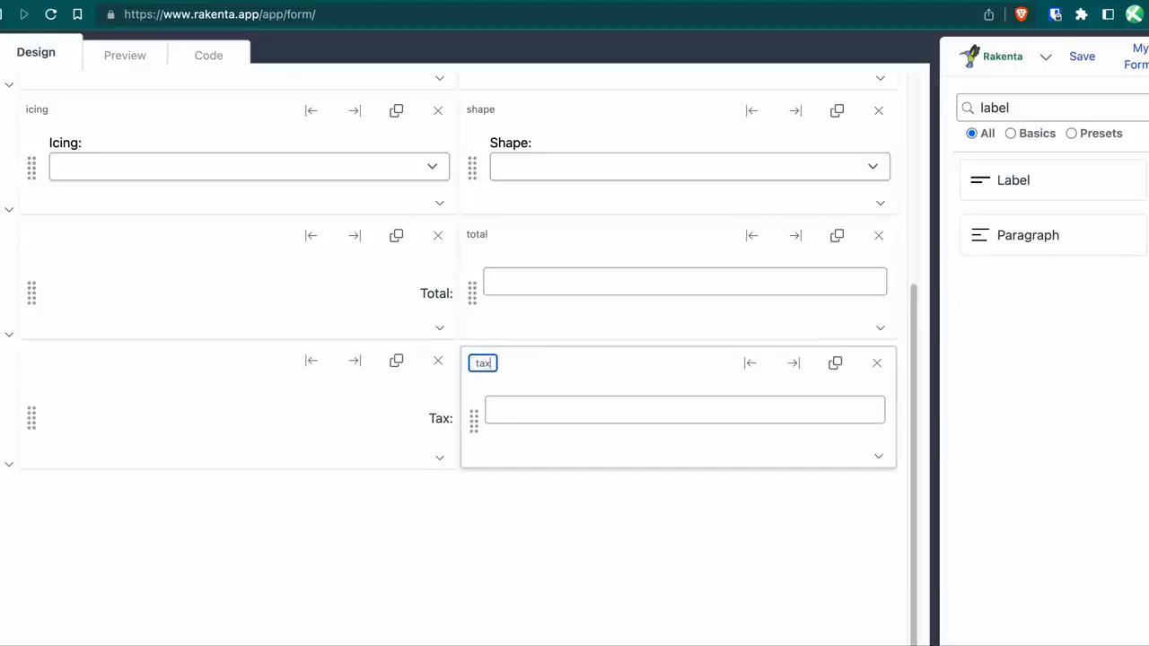
click(680, 404)
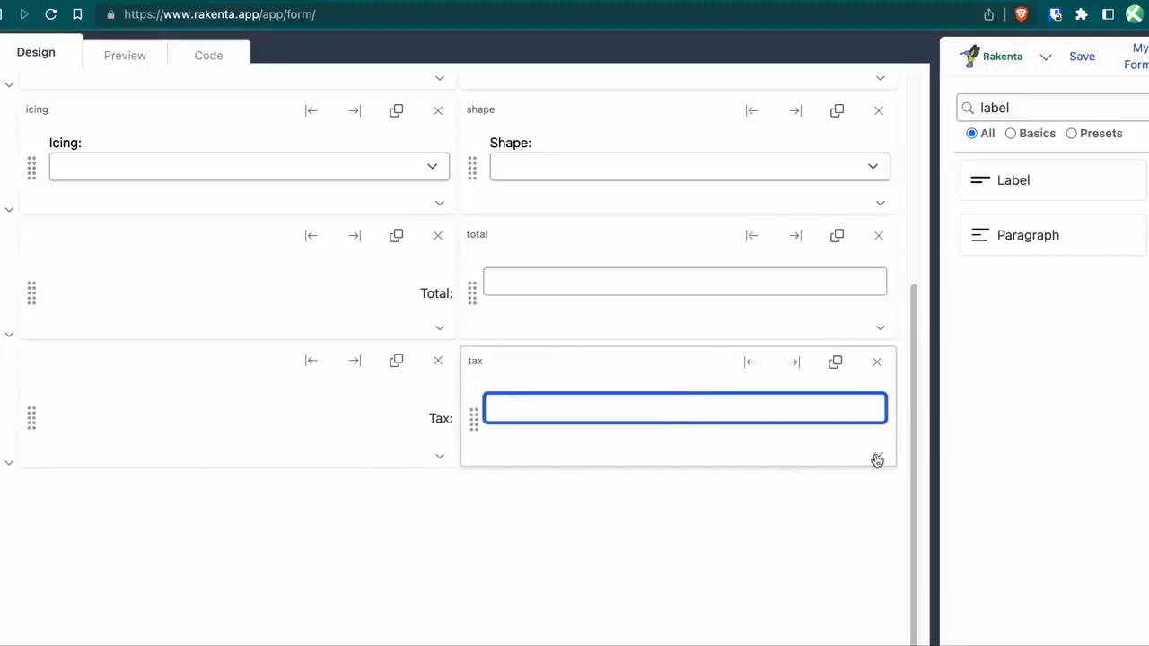
Set the tax field's formula to total * 0.05.
click(880, 458)
scroll(759, 463, down, 2)
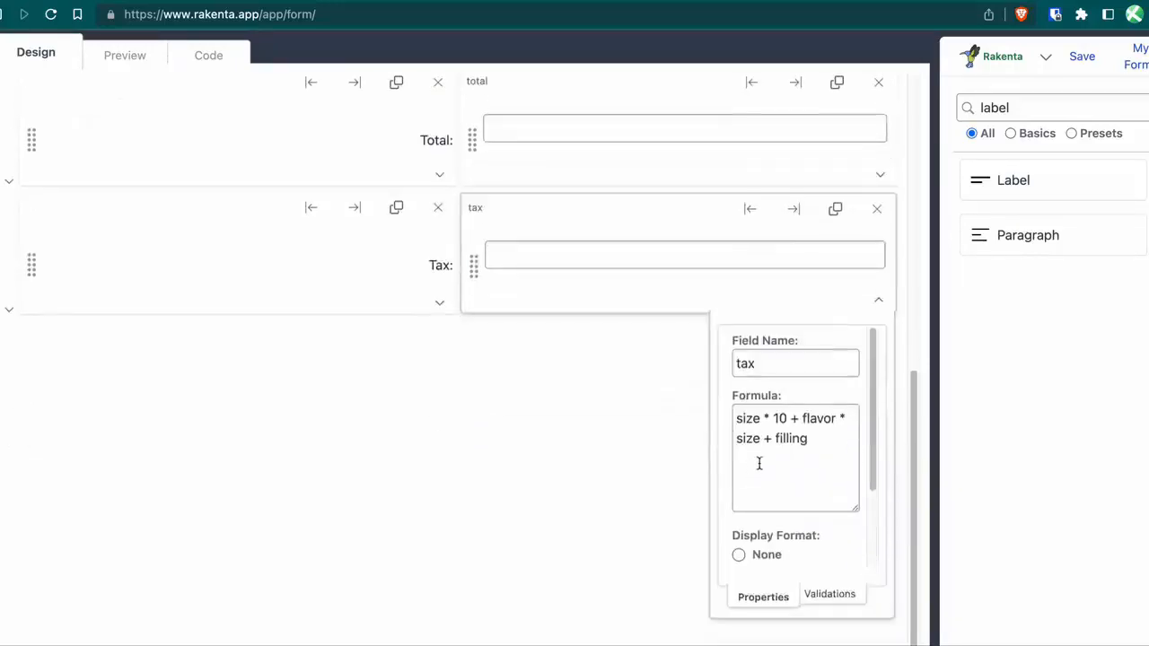
drag(825, 450, 712, 412)
text(total * 0.05)
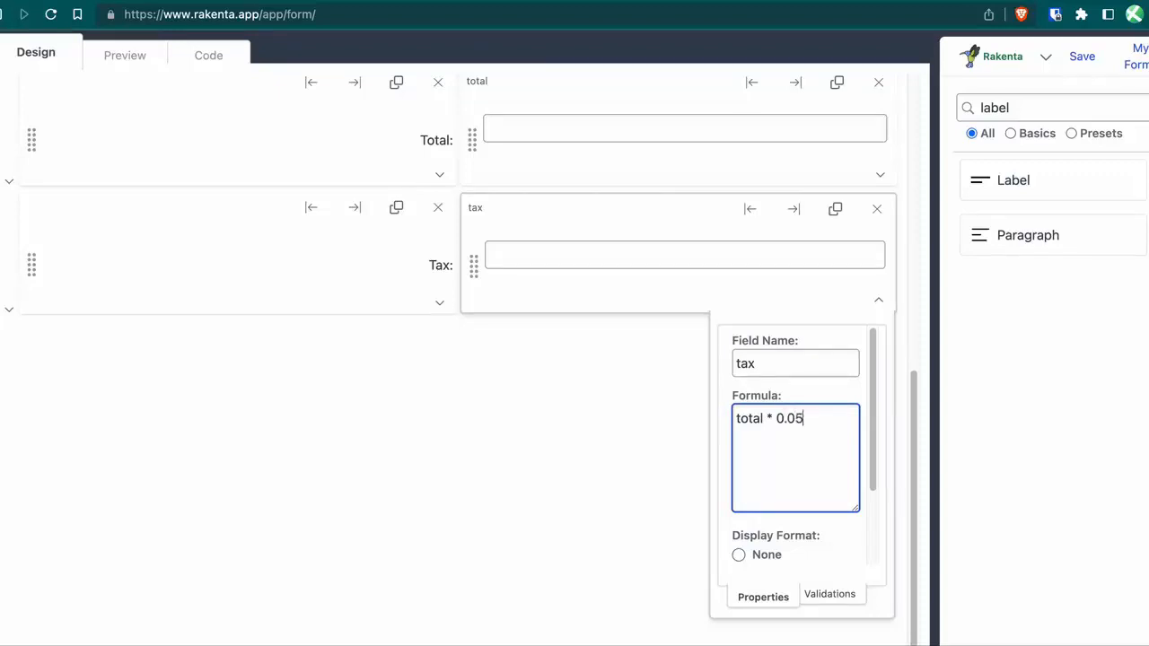
click(523, 441)
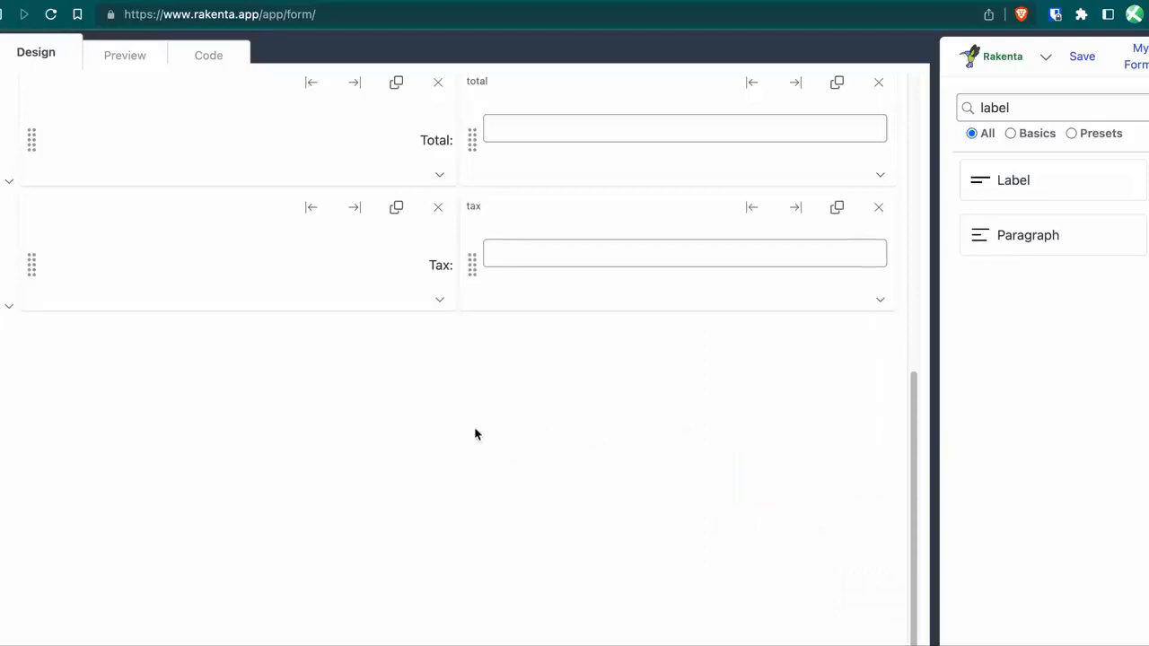
scroll(476, 434, up, 5)
click(125, 58)
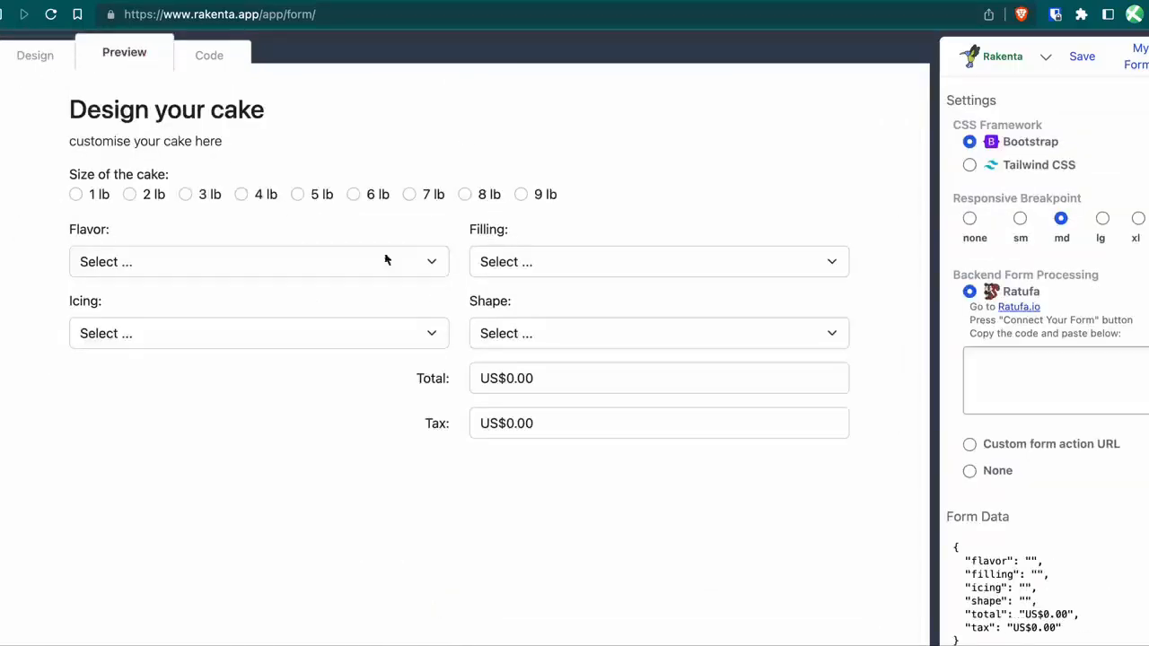
click(186, 195)
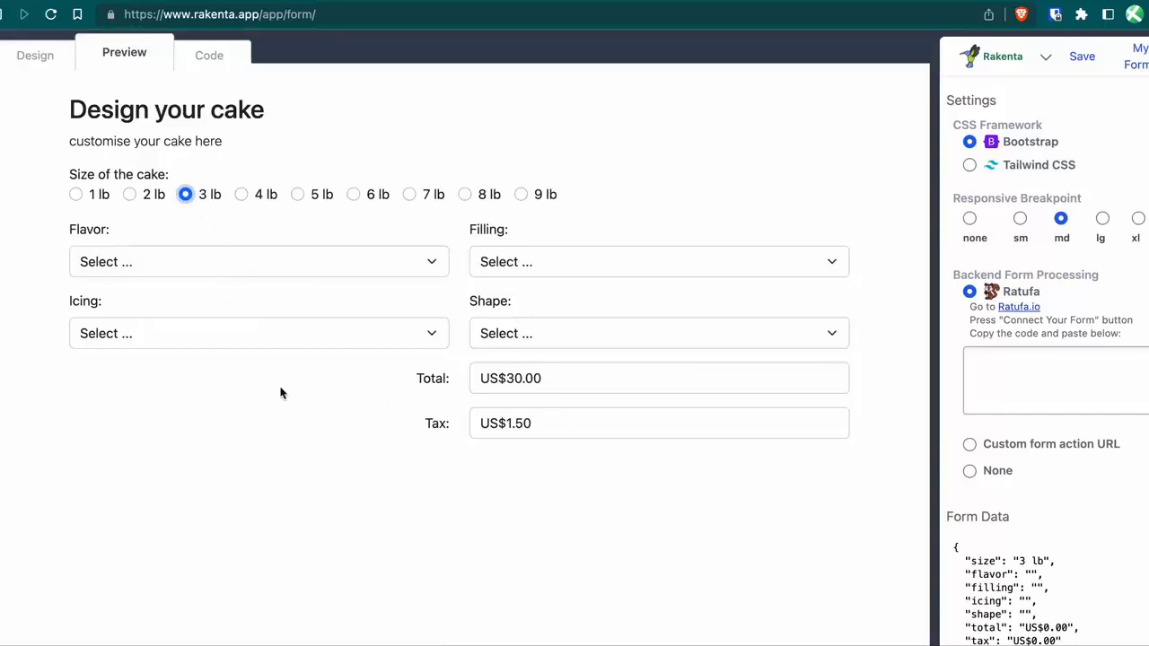
click(40, 56)
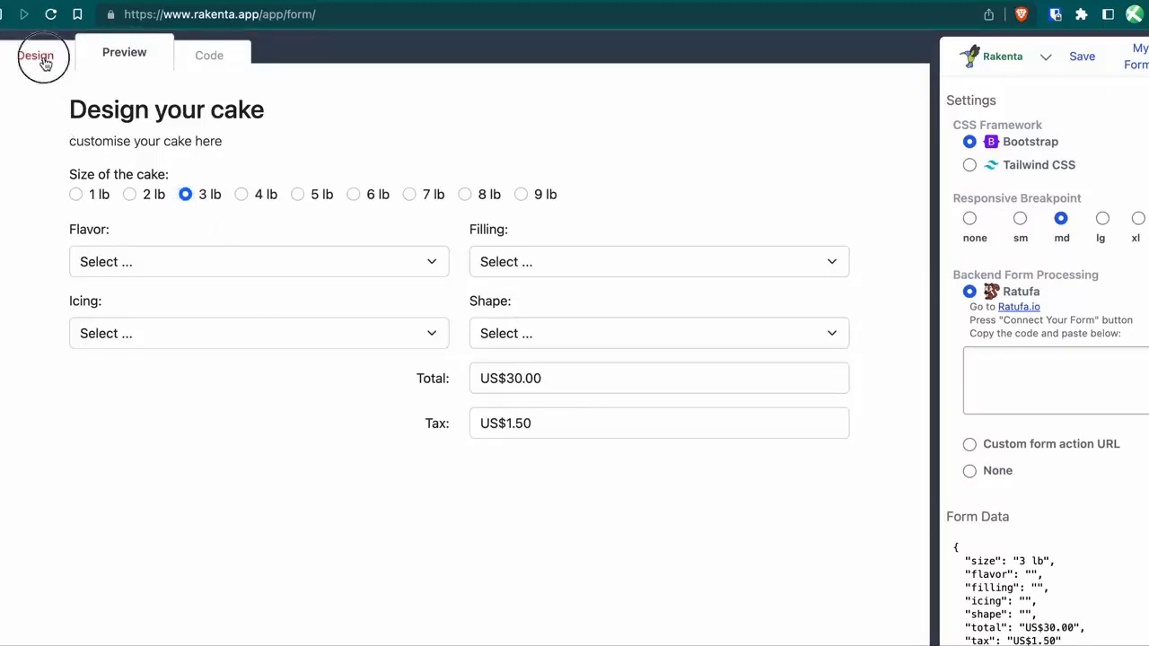
scroll(541, 436, down, 5)
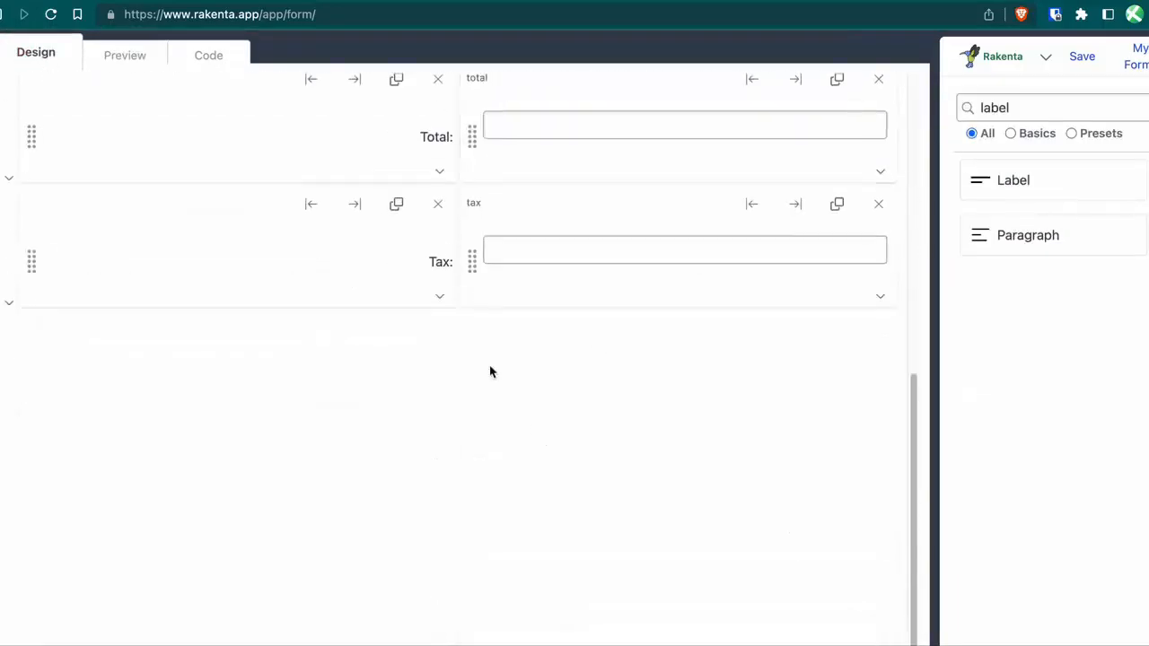
Copy the Tax row, relabel it 'Amount:' and rename the copied field amount.
click(836, 208)
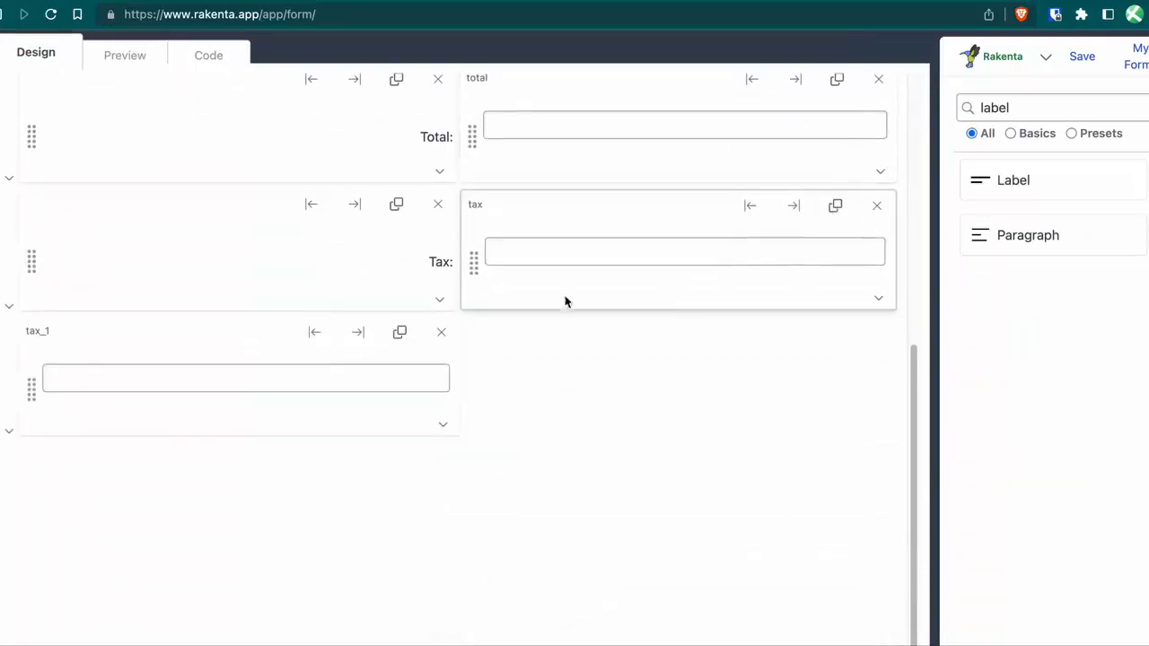
click(396, 206)
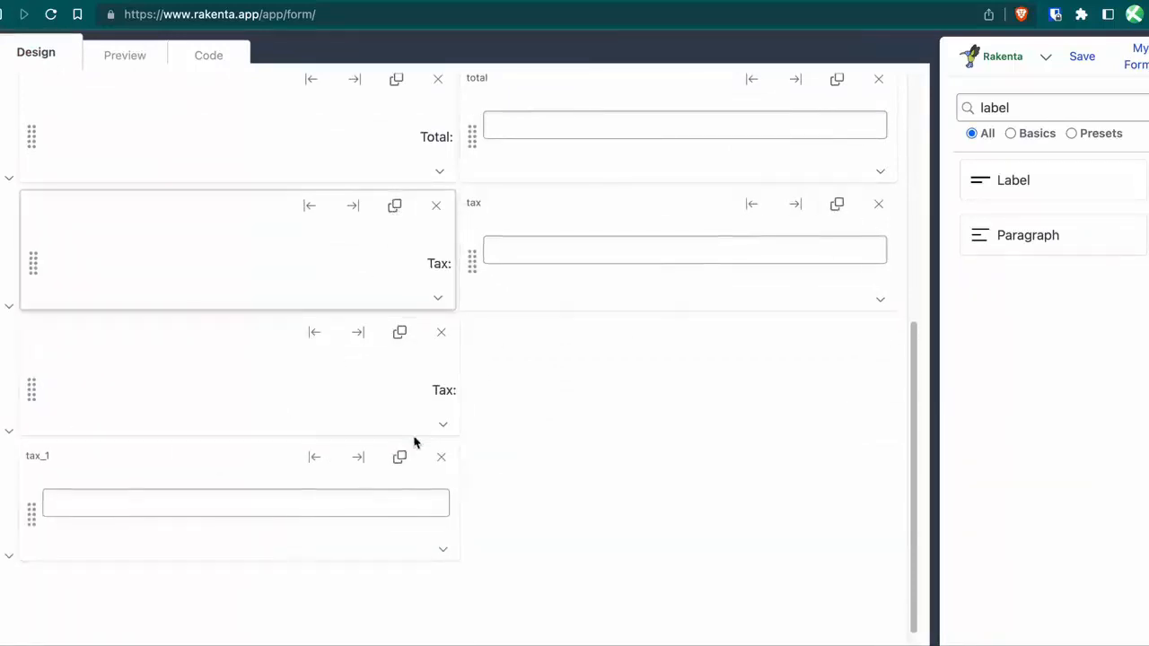
double_click(449, 393)
text(Amount:)
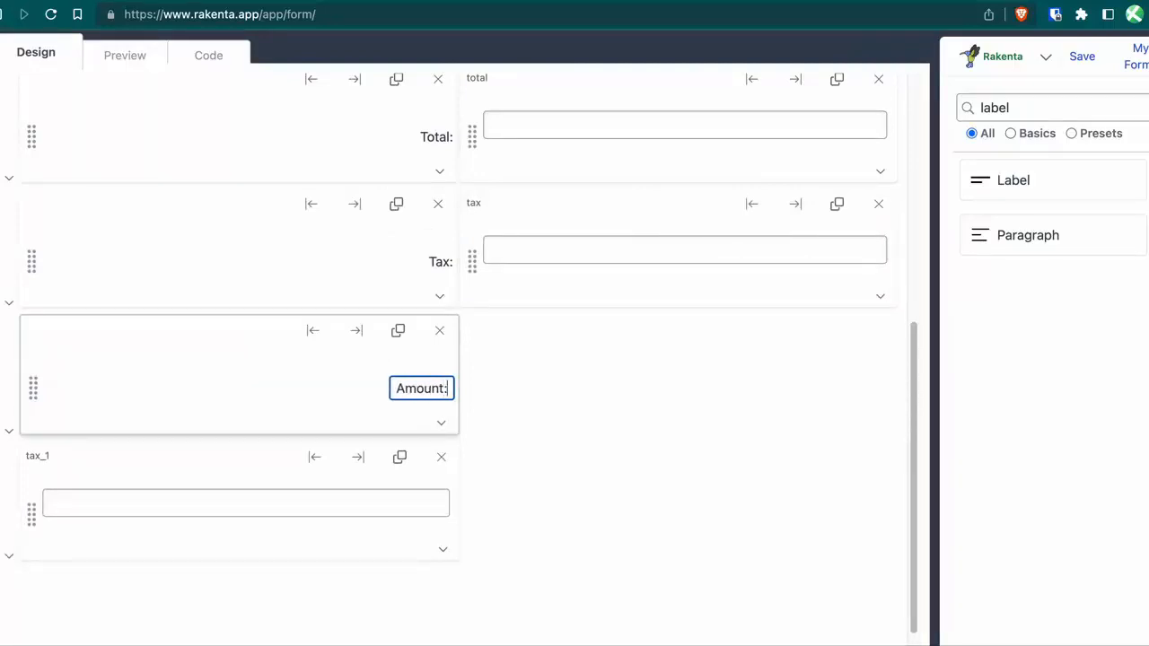
drag(32, 514, 536, 403)
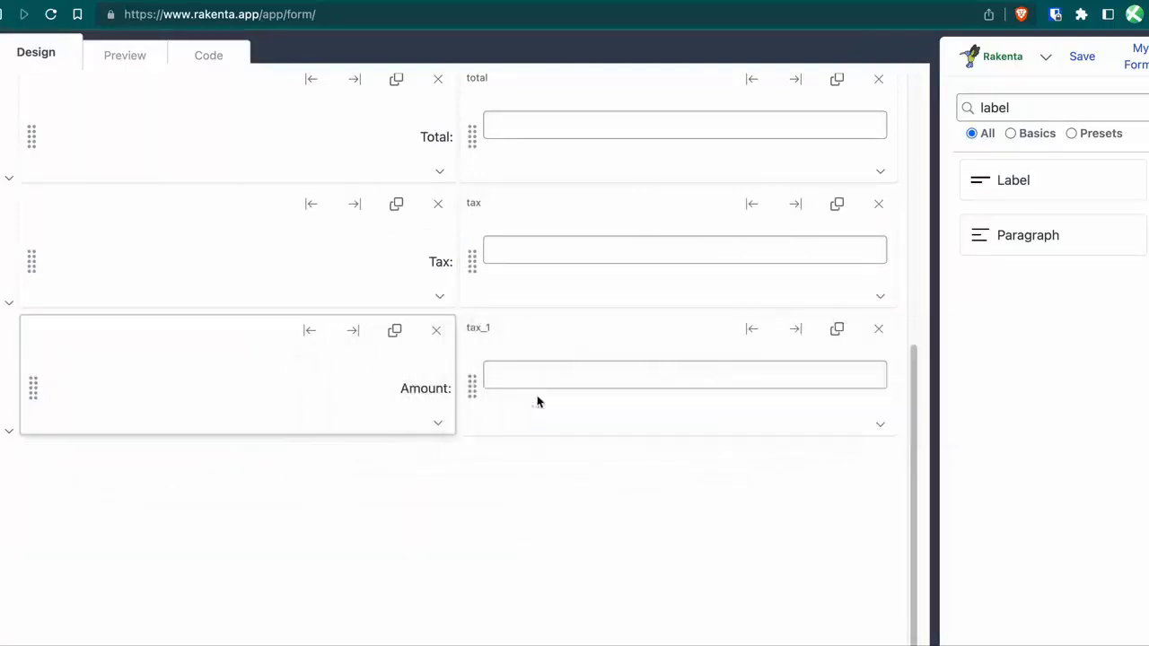
double_click(474, 329)
text(amount)
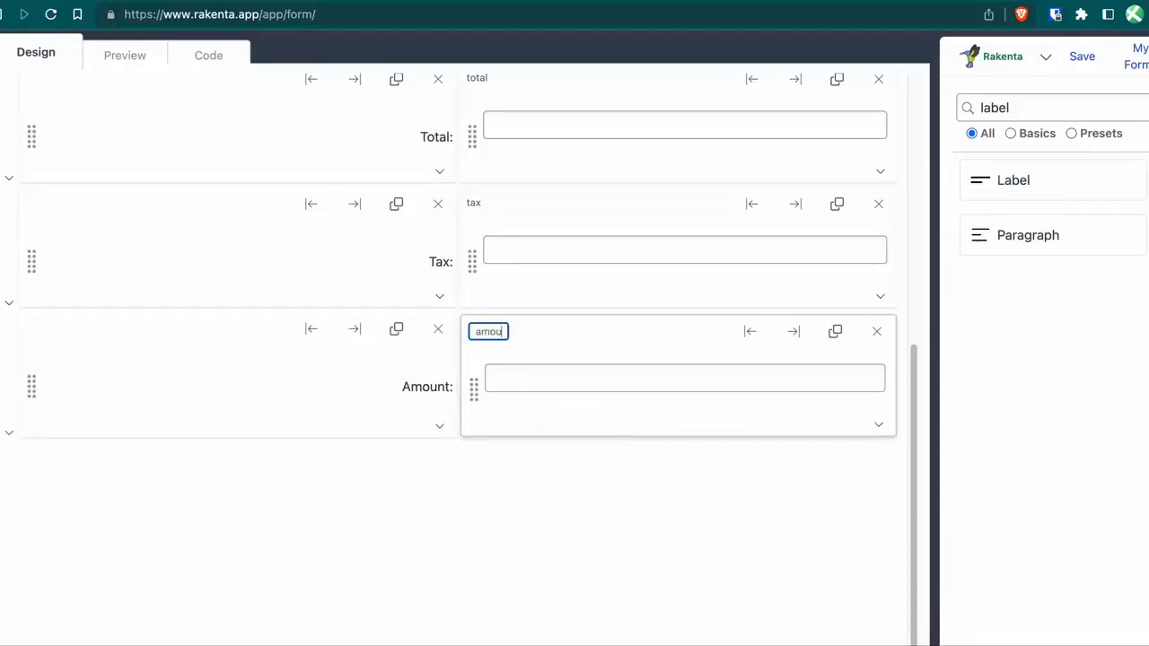
click(536, 458)
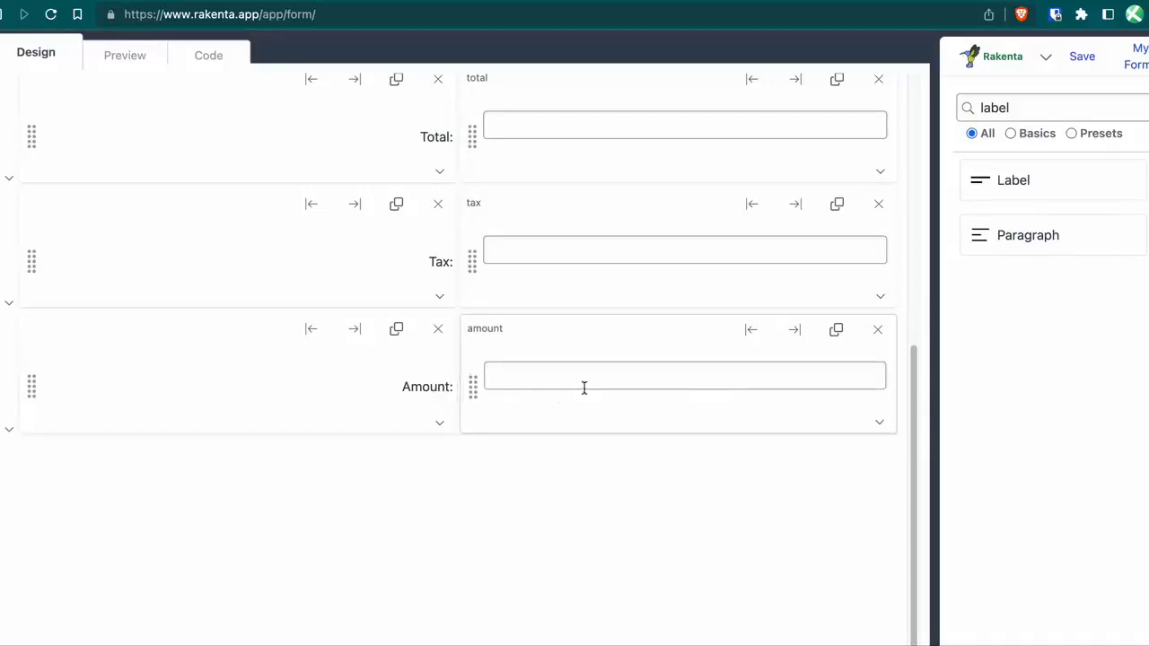
Set the amount field's formula to total + tax.
click(879, 422)
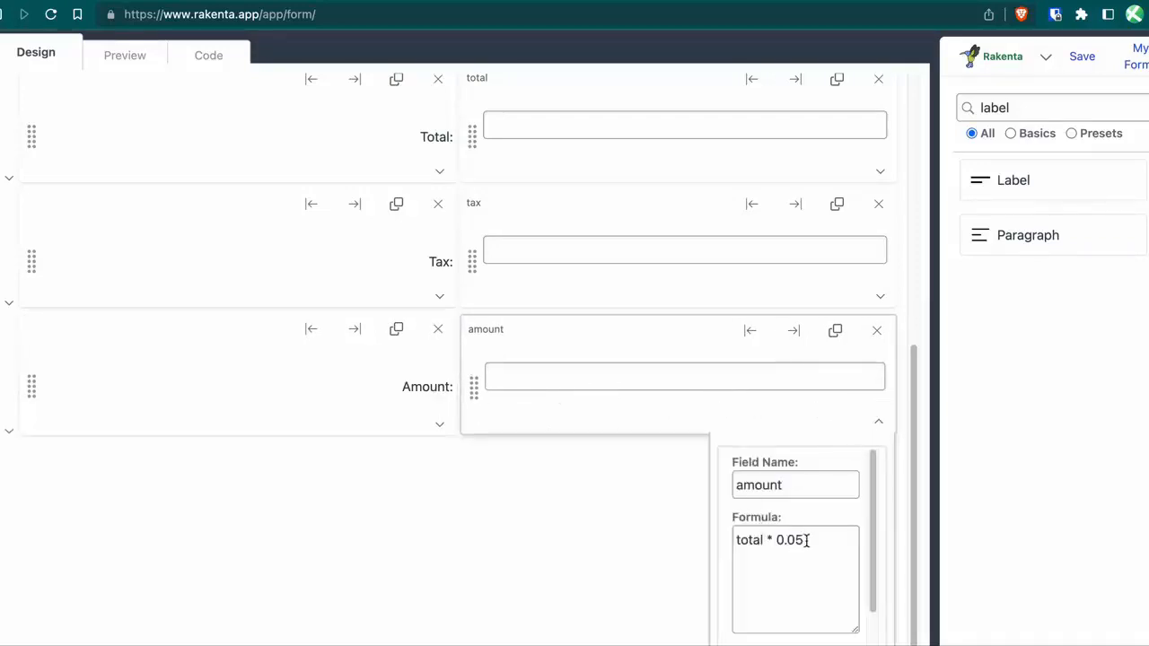
drag(807, 539, 737, 539)
text(to)
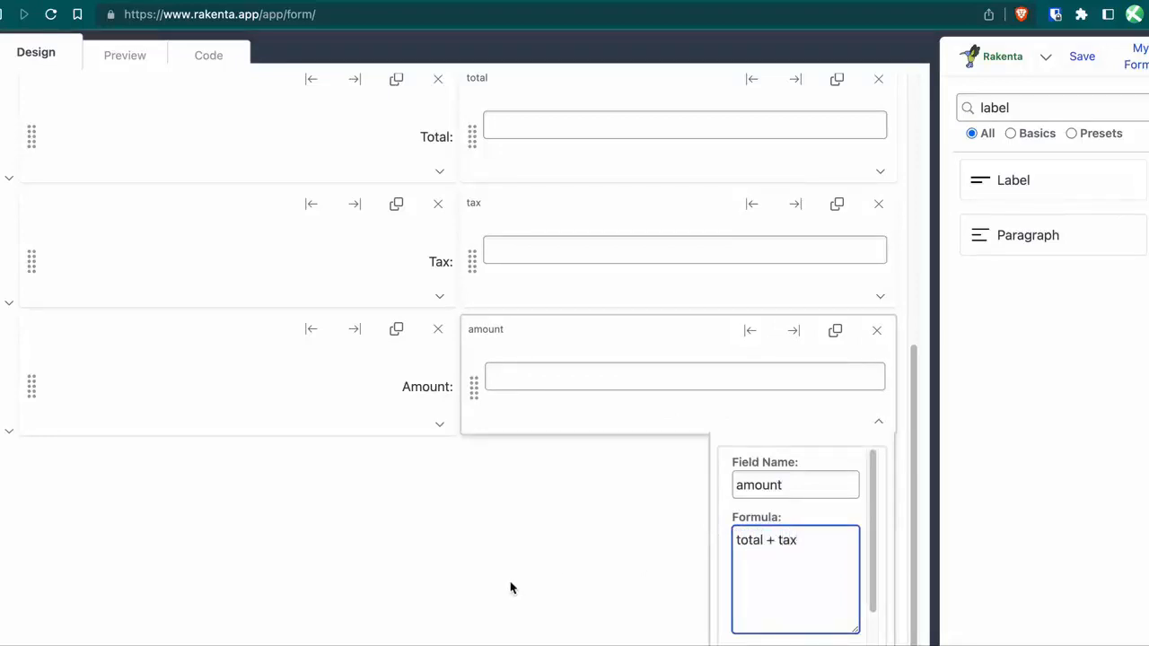
click(551, 572)
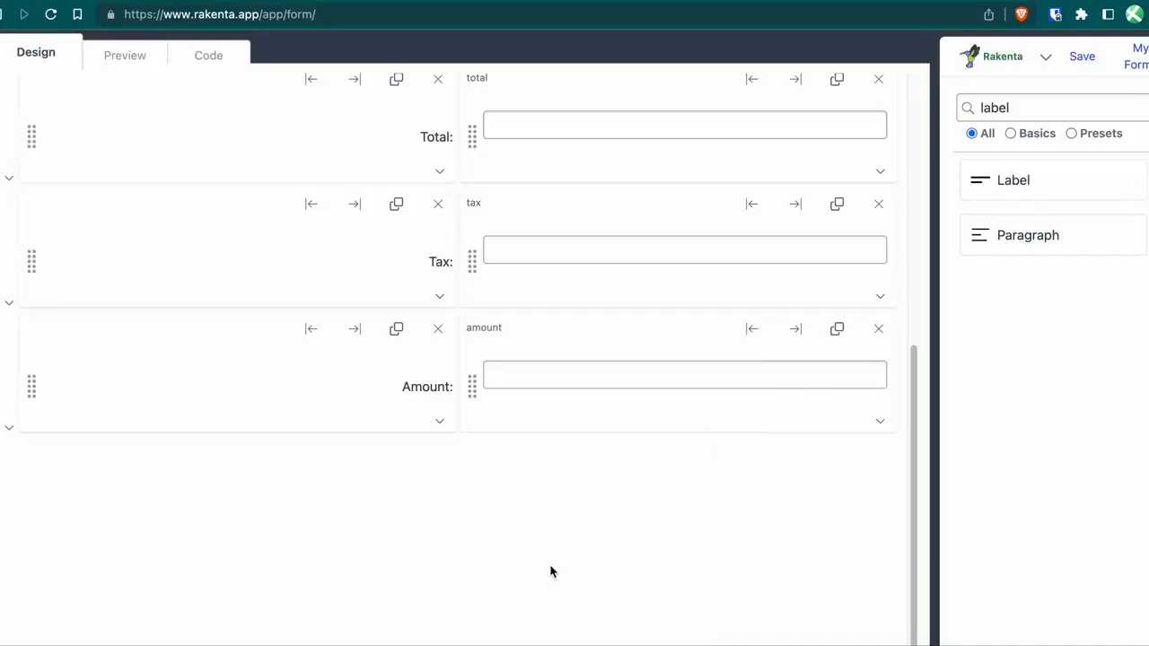
Preview a 3 lb Strawberry order: total US$54.00, tax US$2.70, amount US$56.70.
click(139, 61)
click(217, 253)
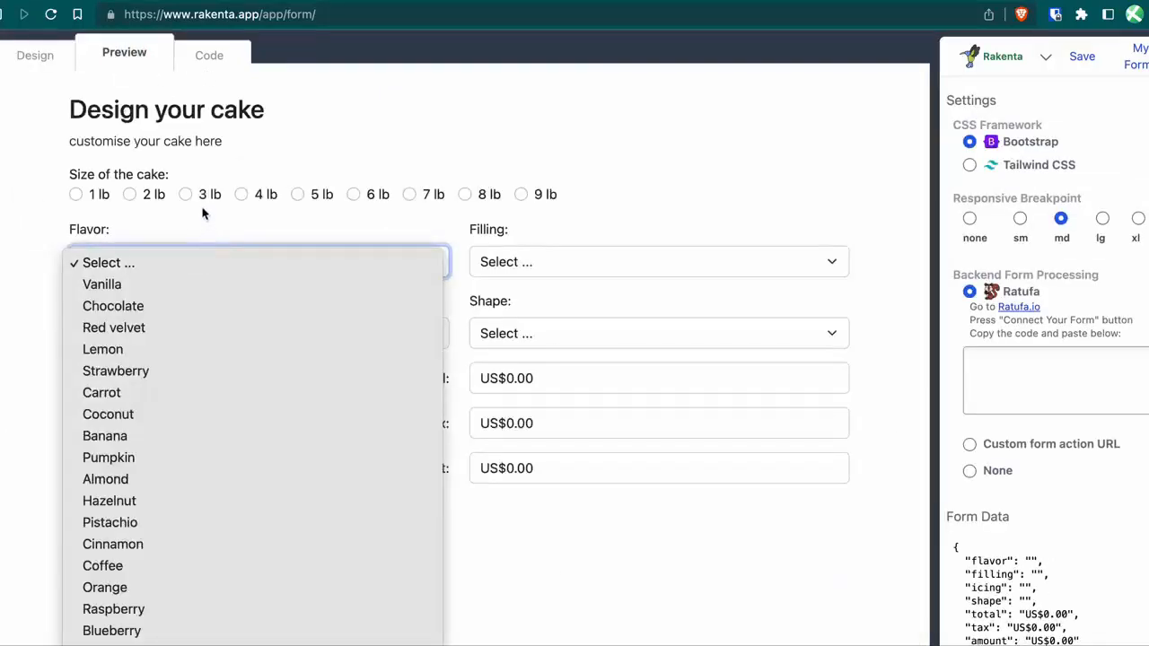
click(182, 197)
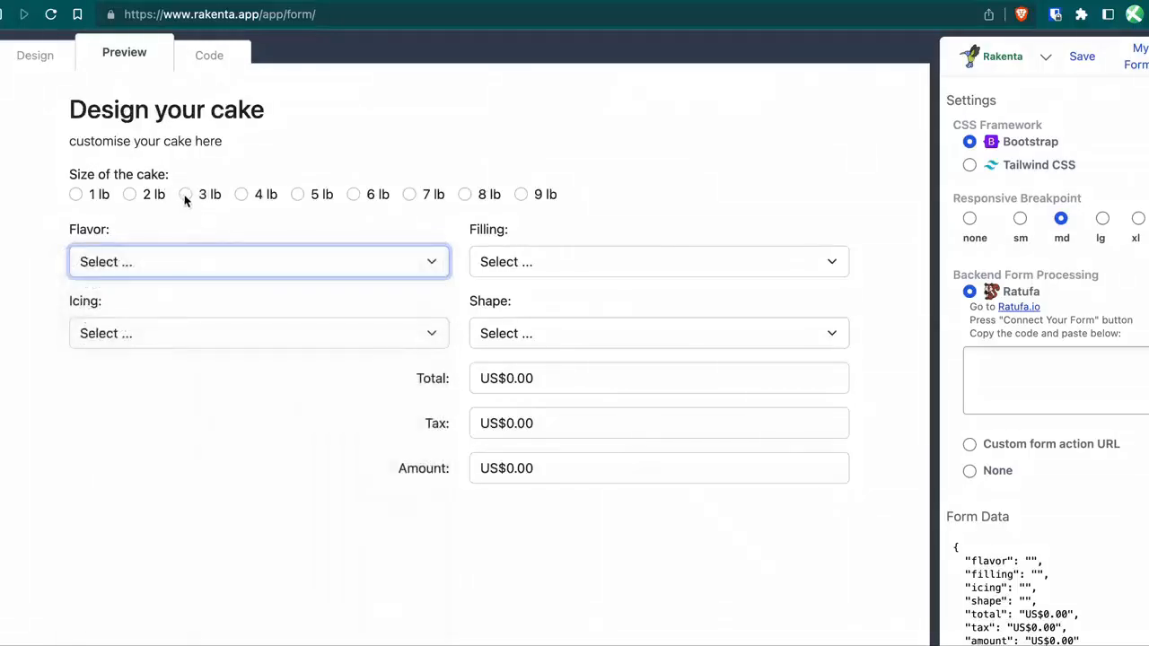
click(184, 196)
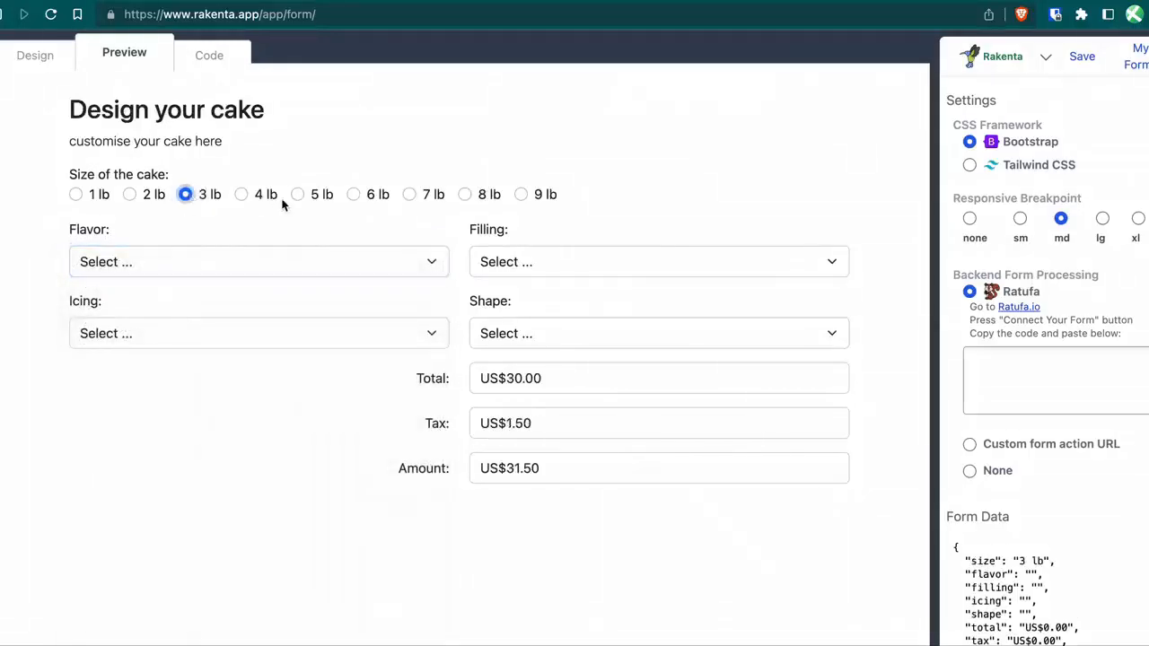
click(295, 265)
click(257, 367)
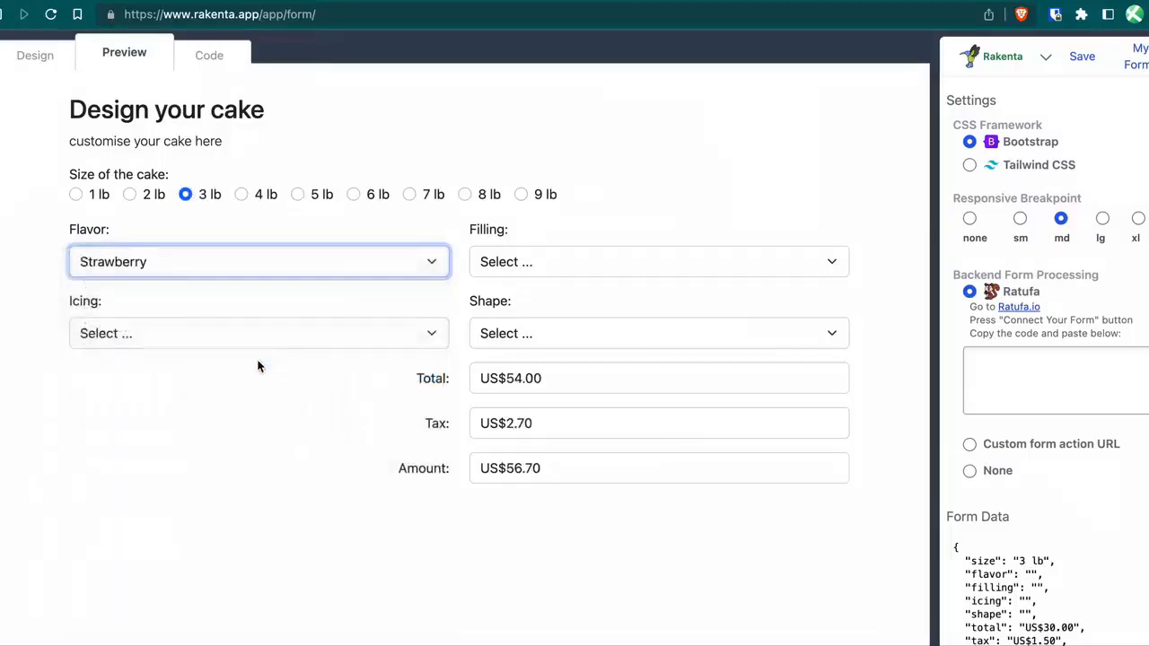
click(275, 420)
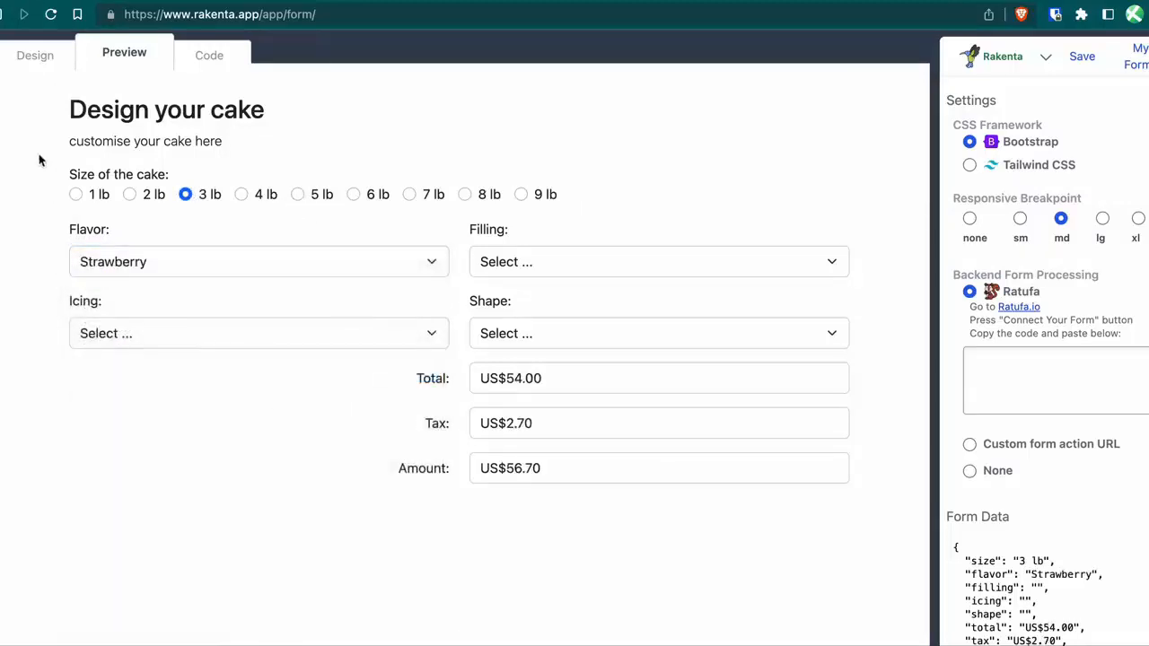
click(30, 64)
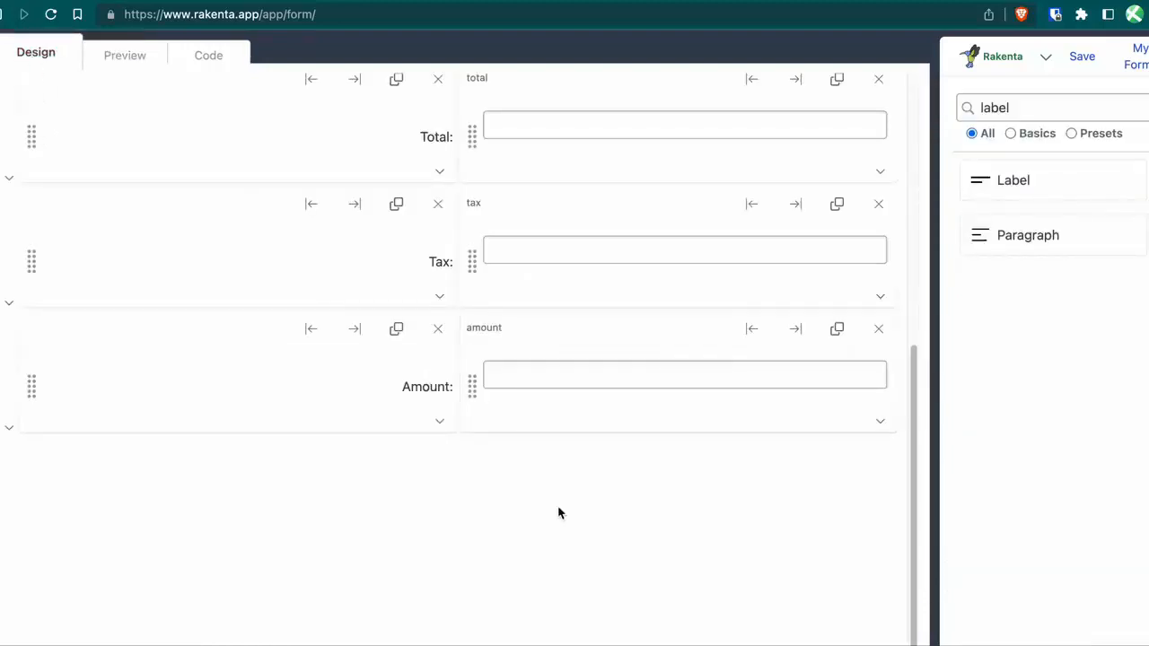
Add a 'Your Contact Info' heading below Amount, with its description cleared.
scroll(559, 513, up, 4)
scroll(559, 511, down, 5)
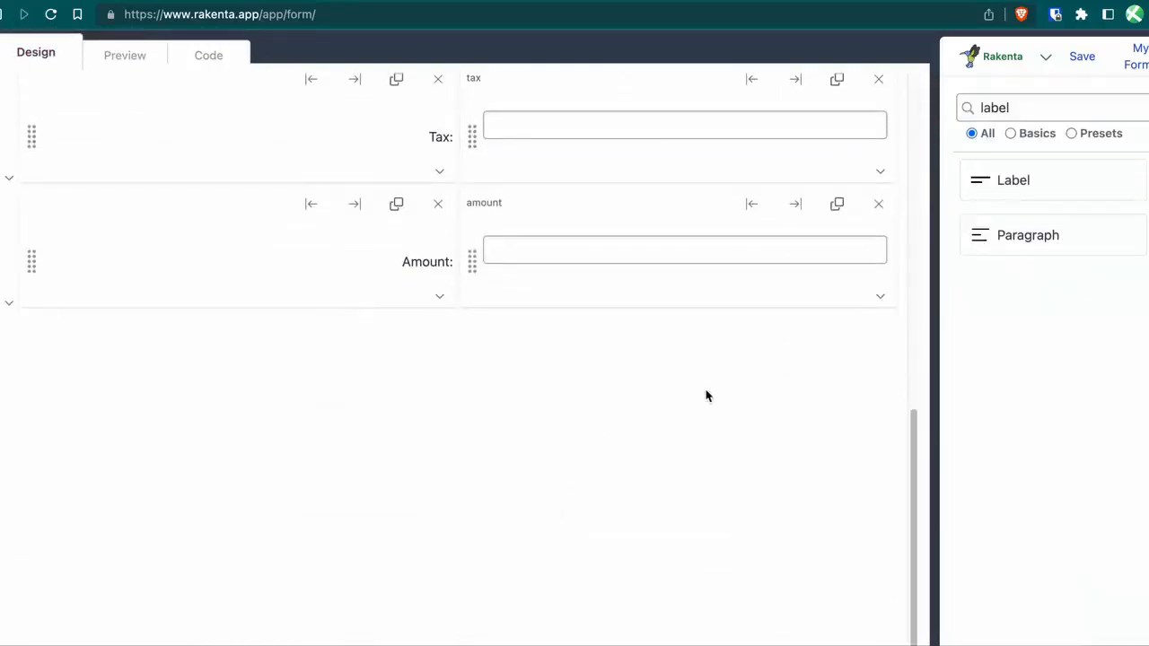
double_click(1046, 109)
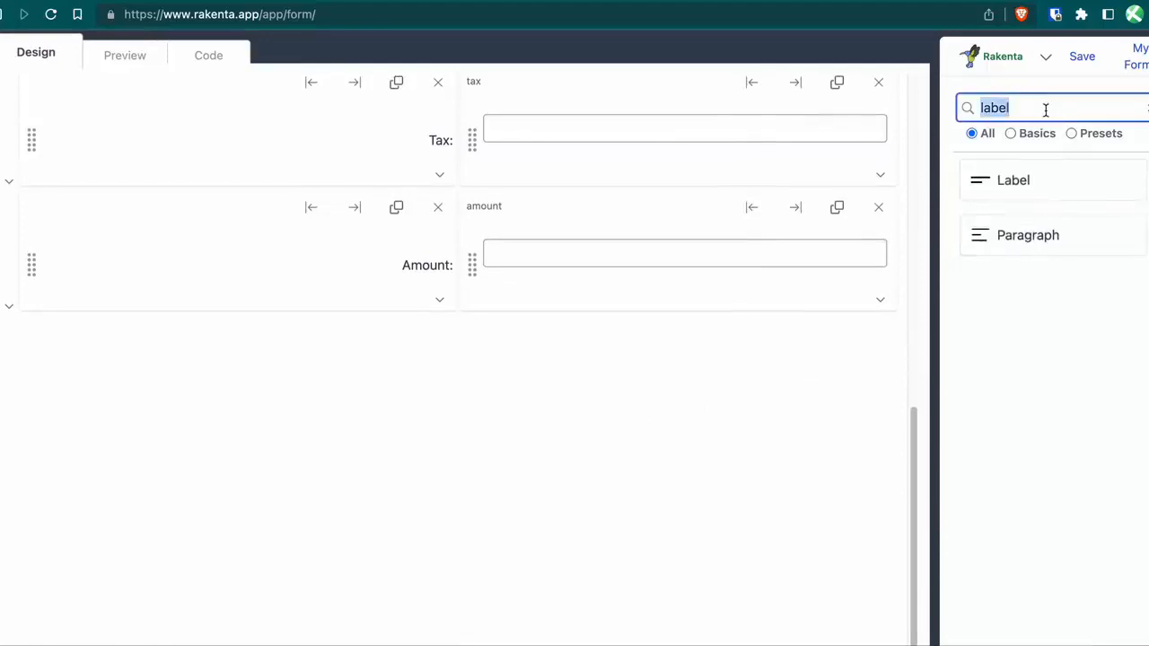
key(BackSpace)
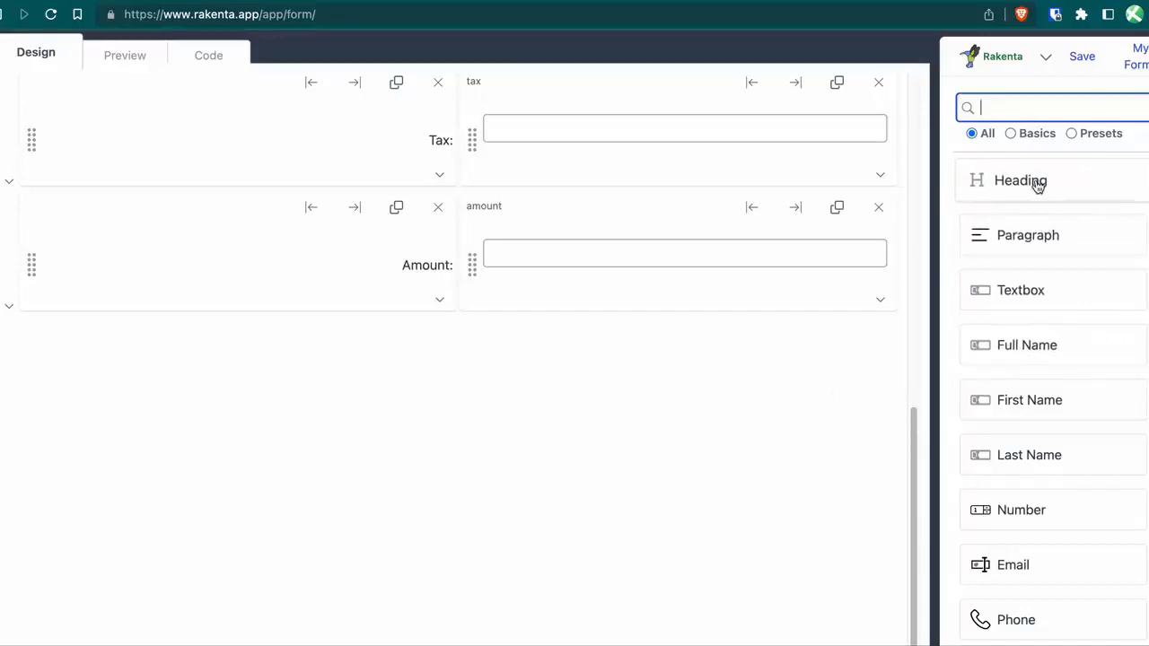
drag(1039, 183, 740, 343)
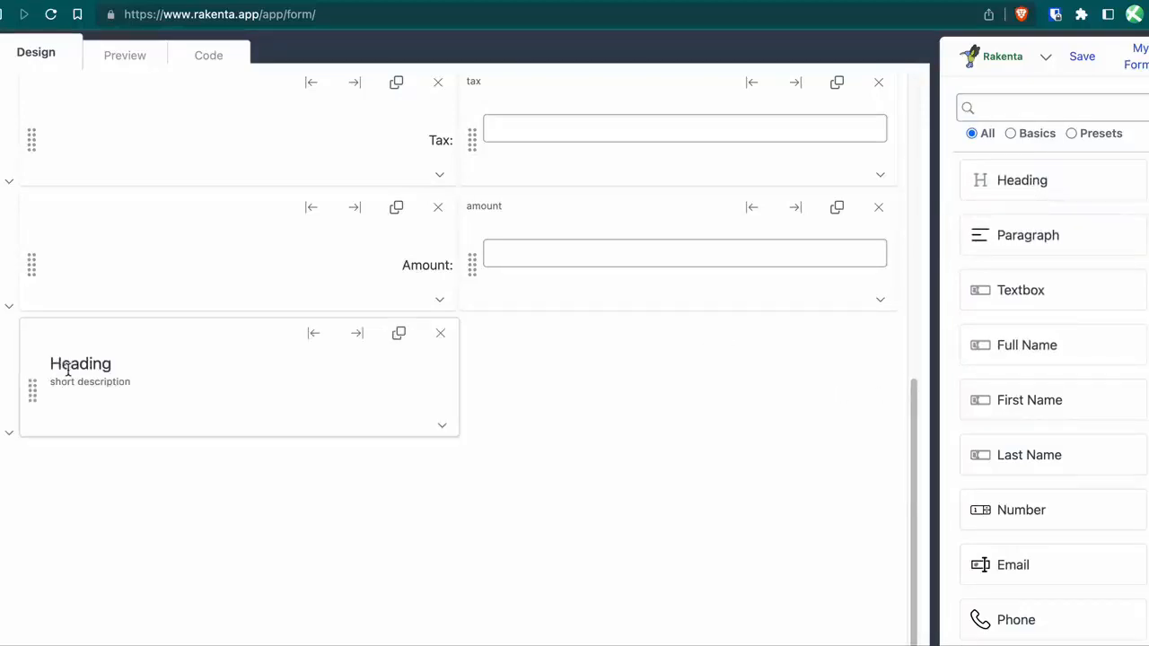
double_click(110, 359)
text(Your )
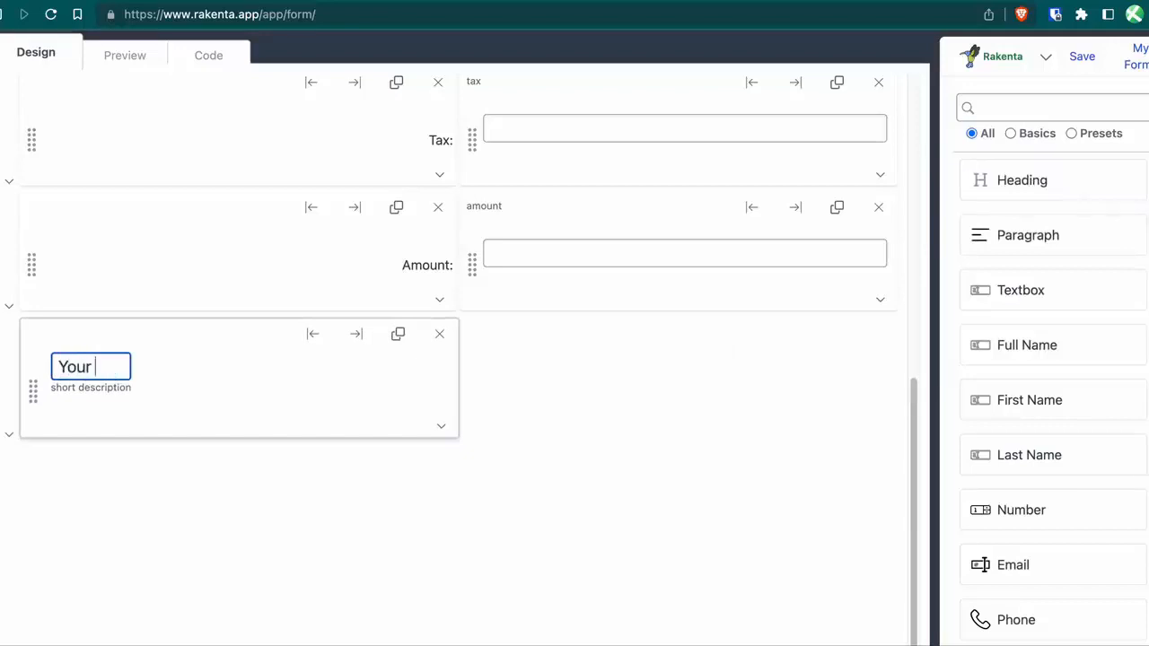
text(Contact )
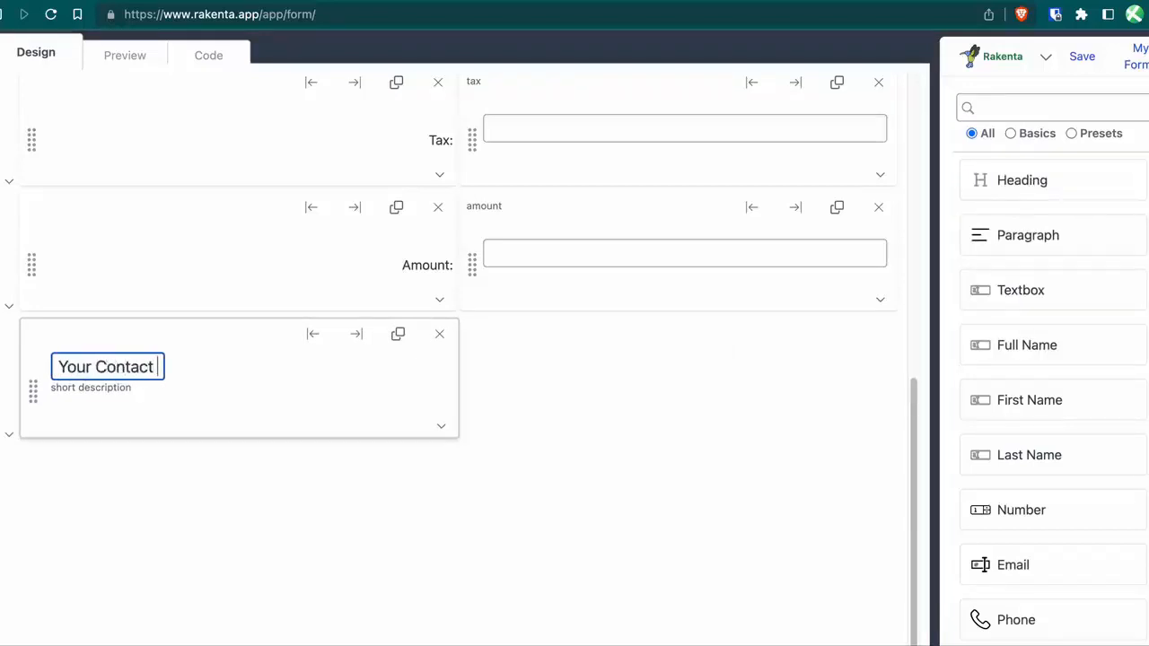
text(Info)
click(86, 395)
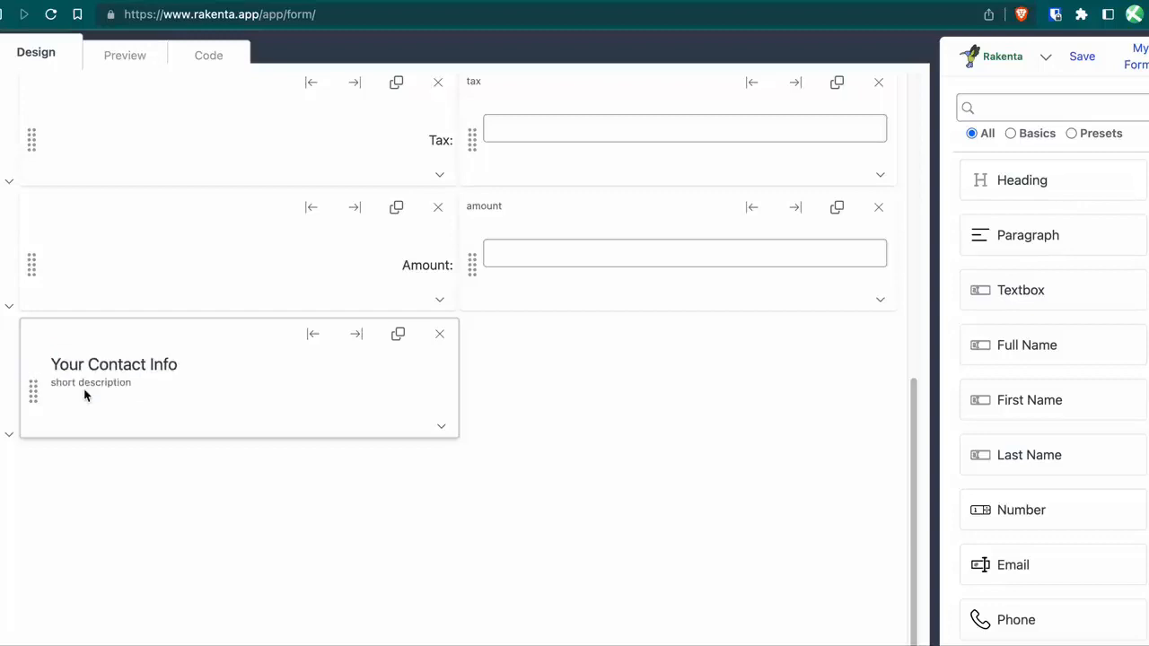
click(86, 383)
key(BackSpace)
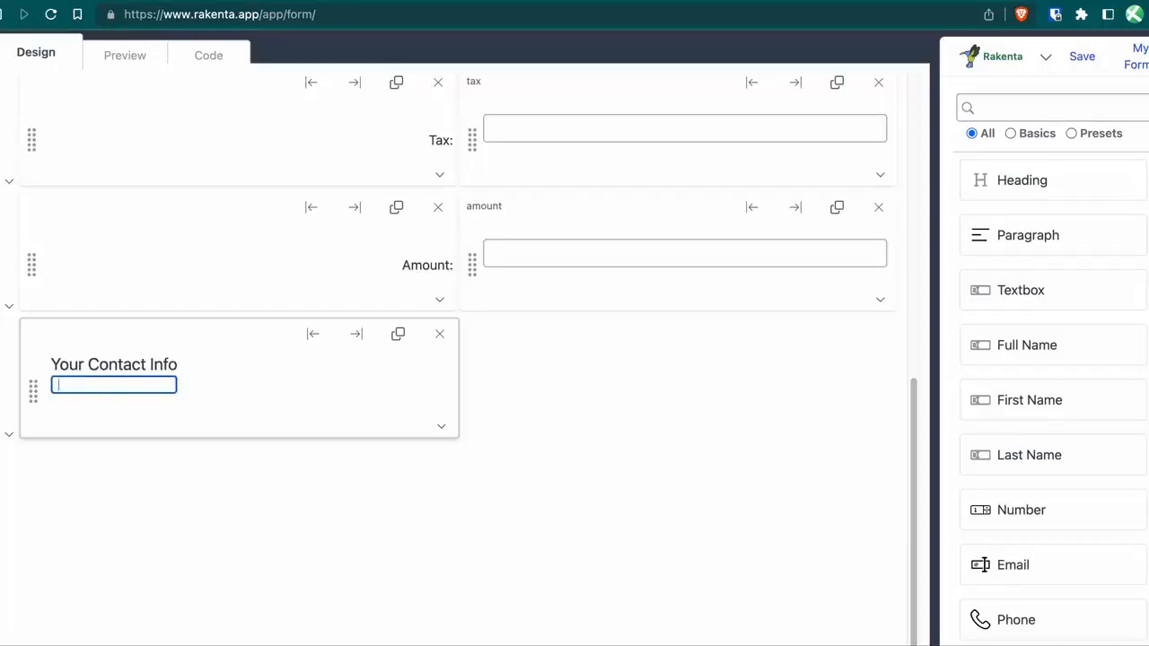
click(181, 493)
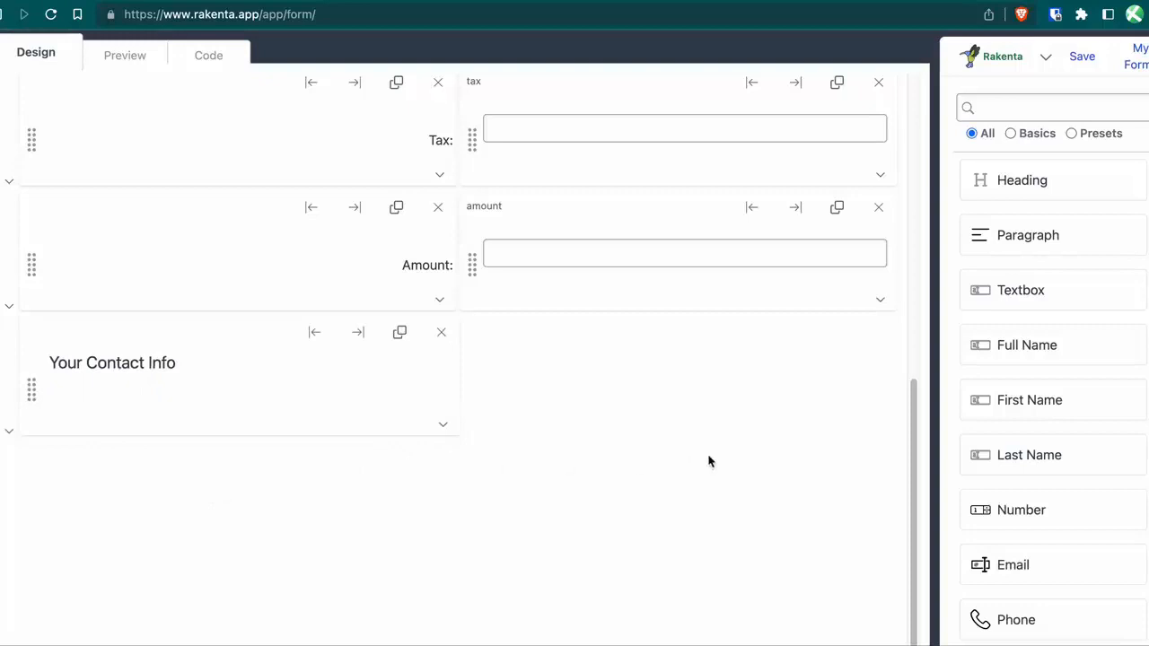
Add Full Name and Phone fields, placing Phone beside Name.
click(1001, 348)
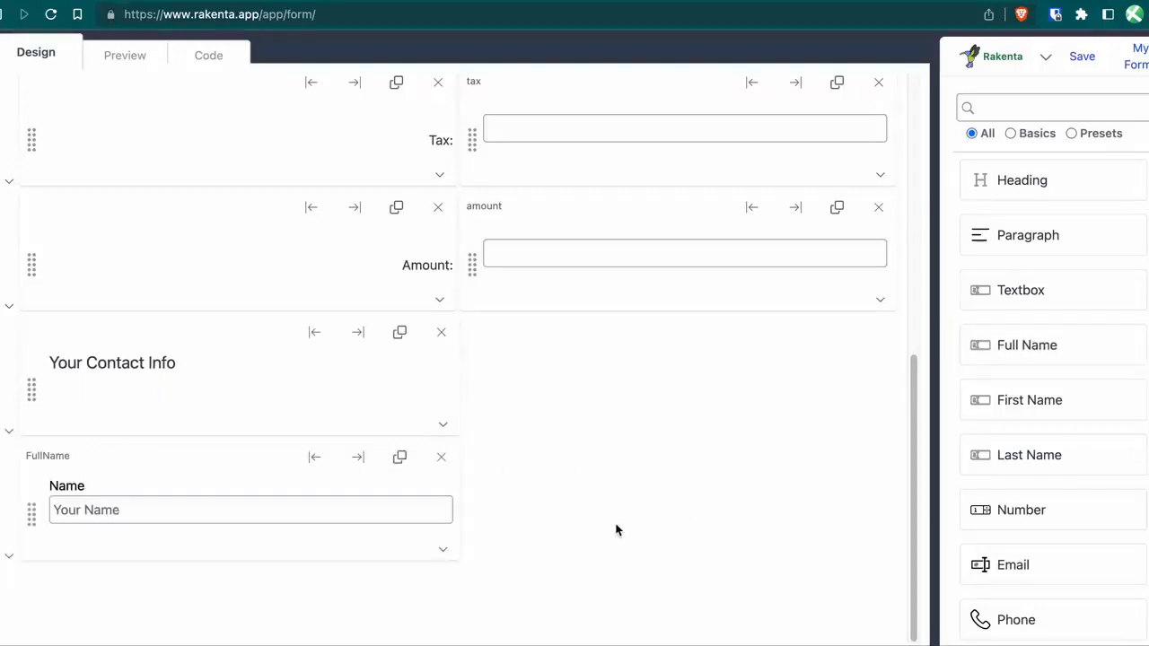
click(1044, 622)
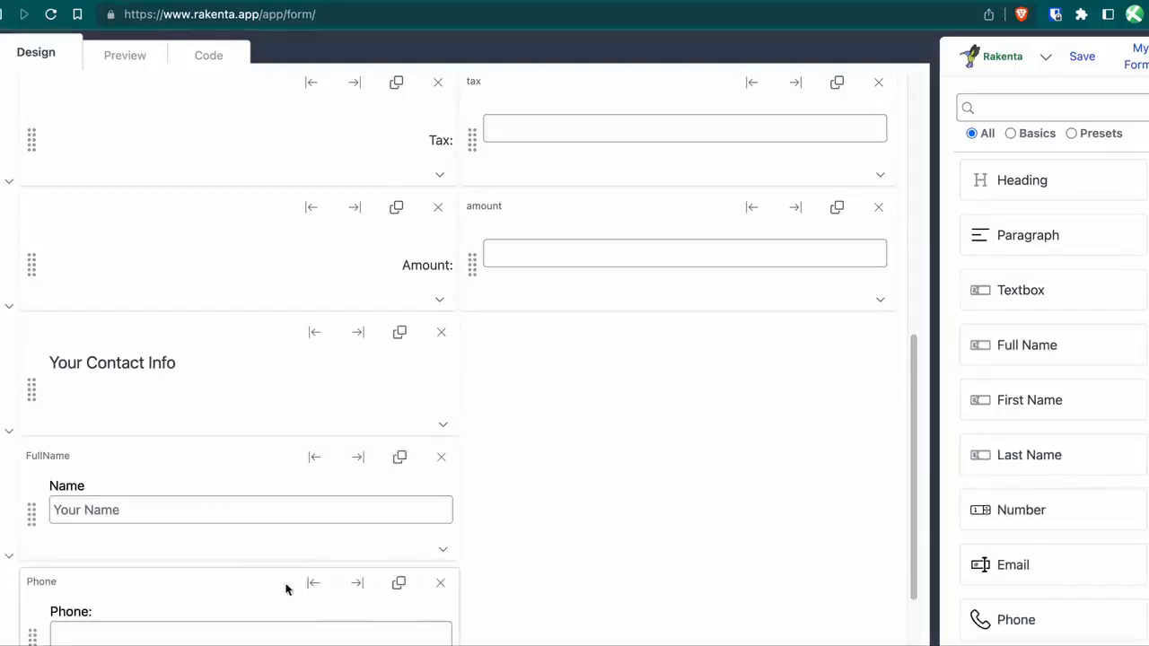
drag(33, 632, 515, 502)
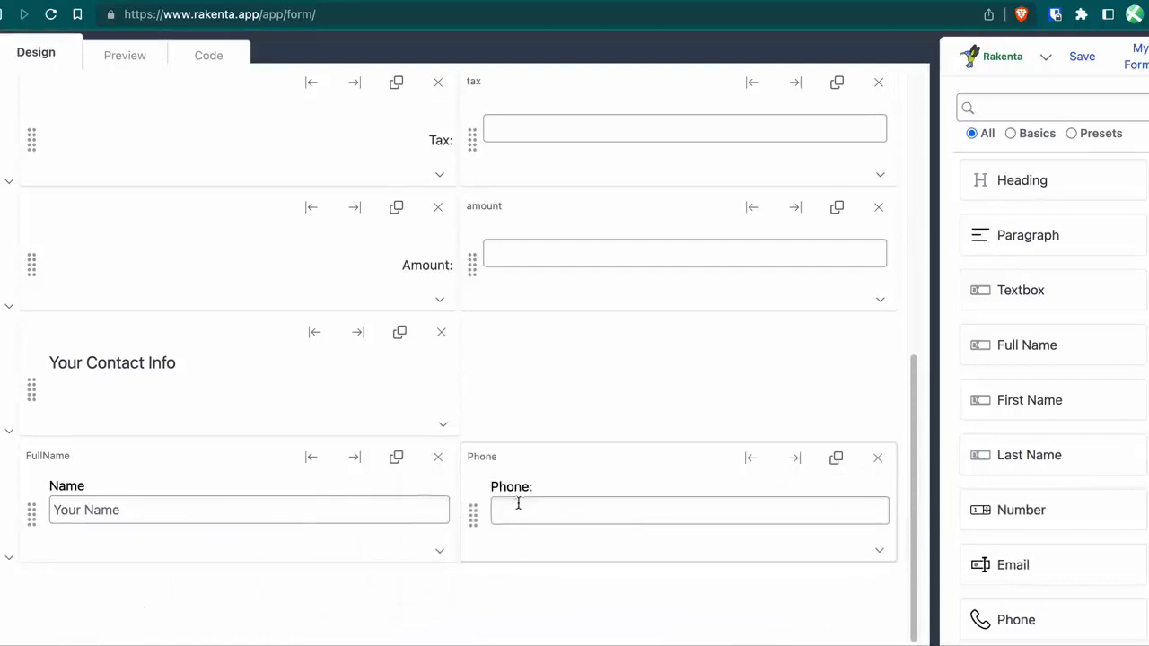
scroll(519, 499, down, 3)
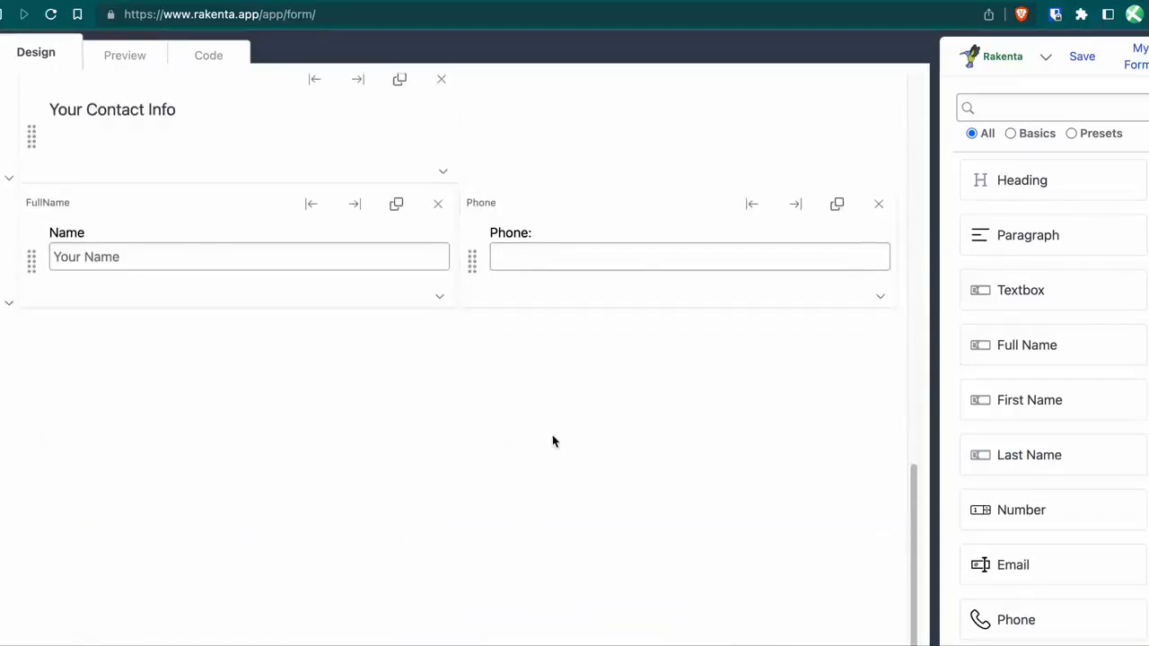
Add a full-width submit button labelled 'Order' below the contact fields.
scroll(1031, 411, down, 6)
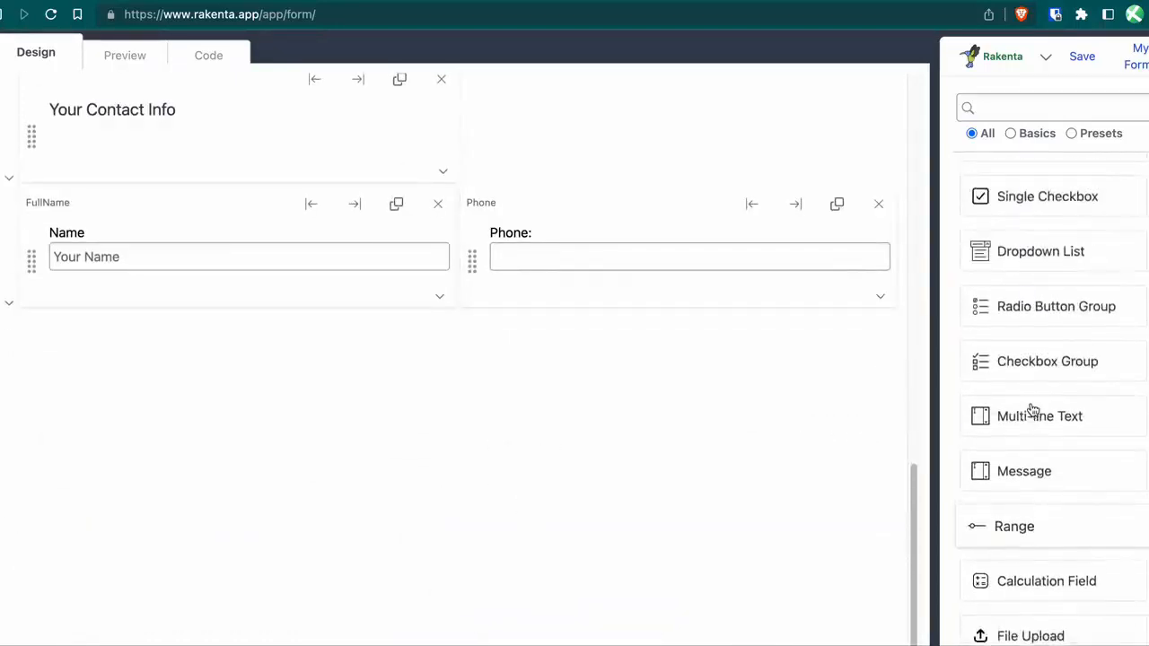
click(1032, 549)
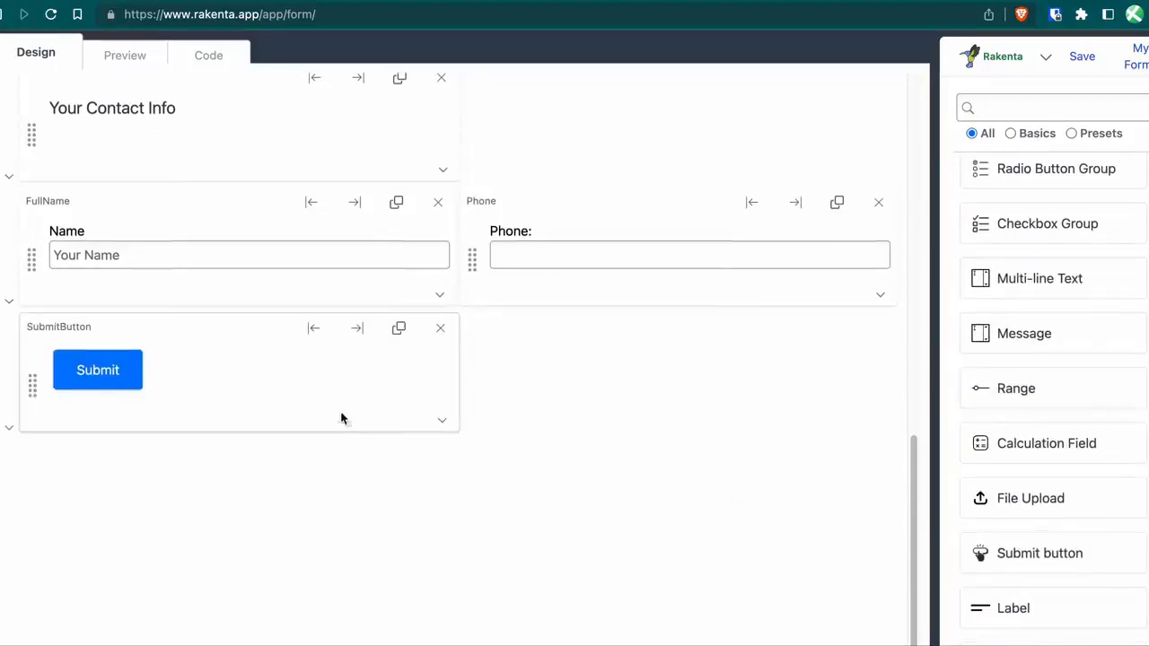
click(362, 330)
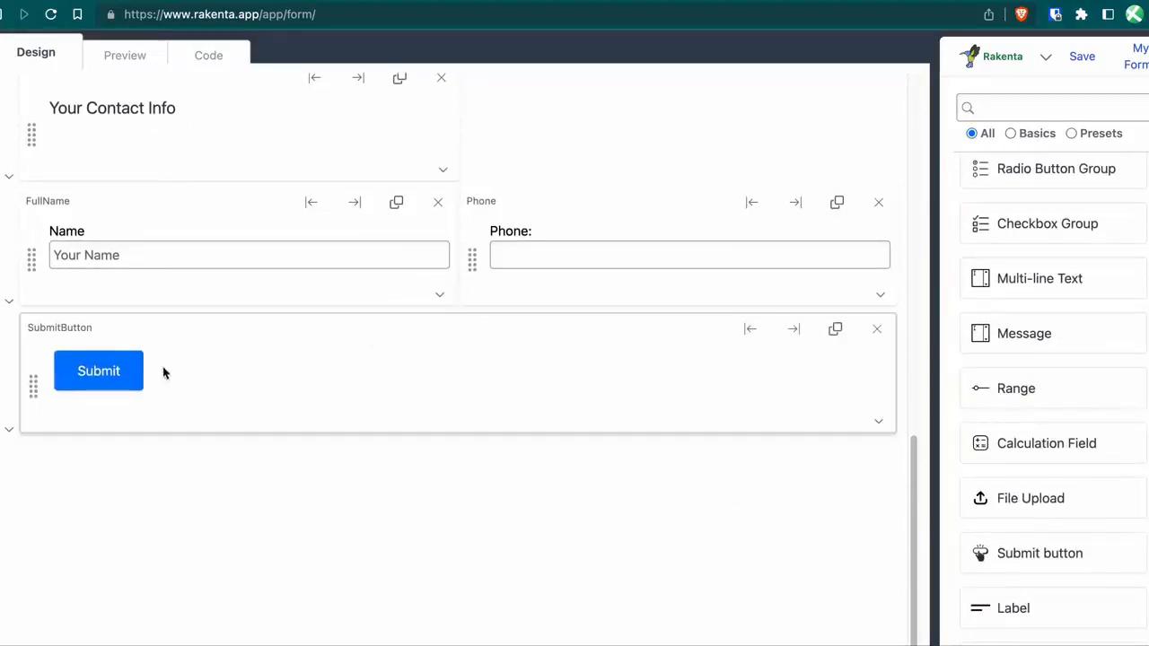
double_click(111, 374)
text(Ored)
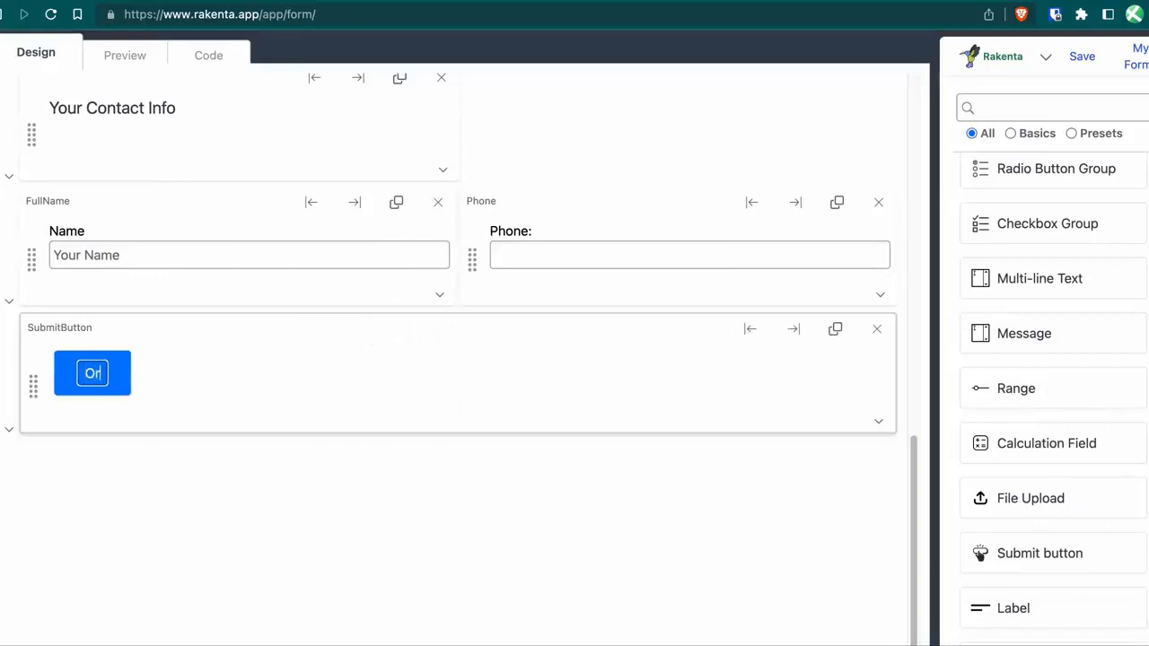
key(BackSpace)
key(BackSpace)
key(BackSpace)
text(rder)
click(186, 482)
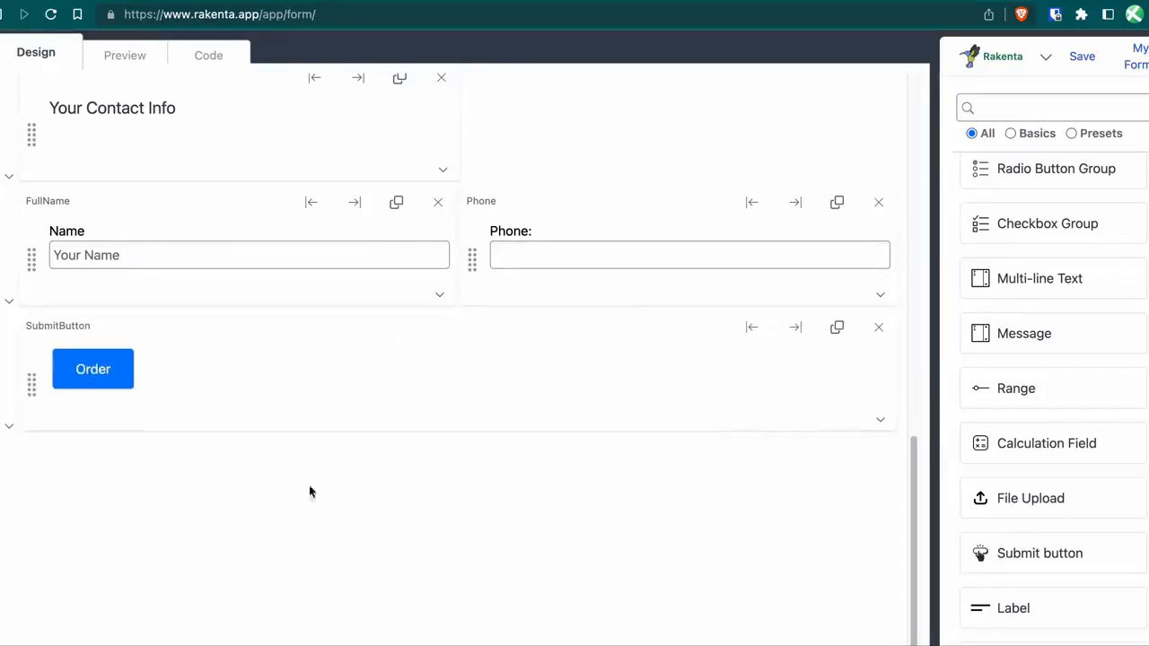
Set the Order button's alignment to Right.
click(879, 422)
click(823, 535)
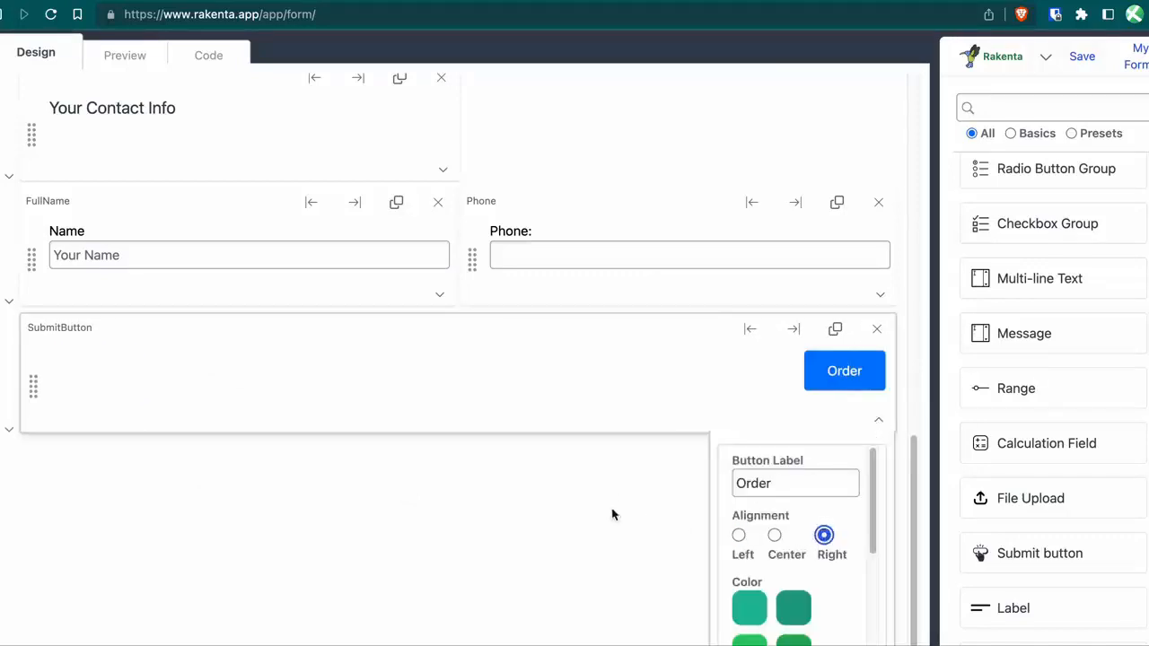
click(600, 510)
scroll(600, 508, up, 6)
scroll(597, 504, up, 3)
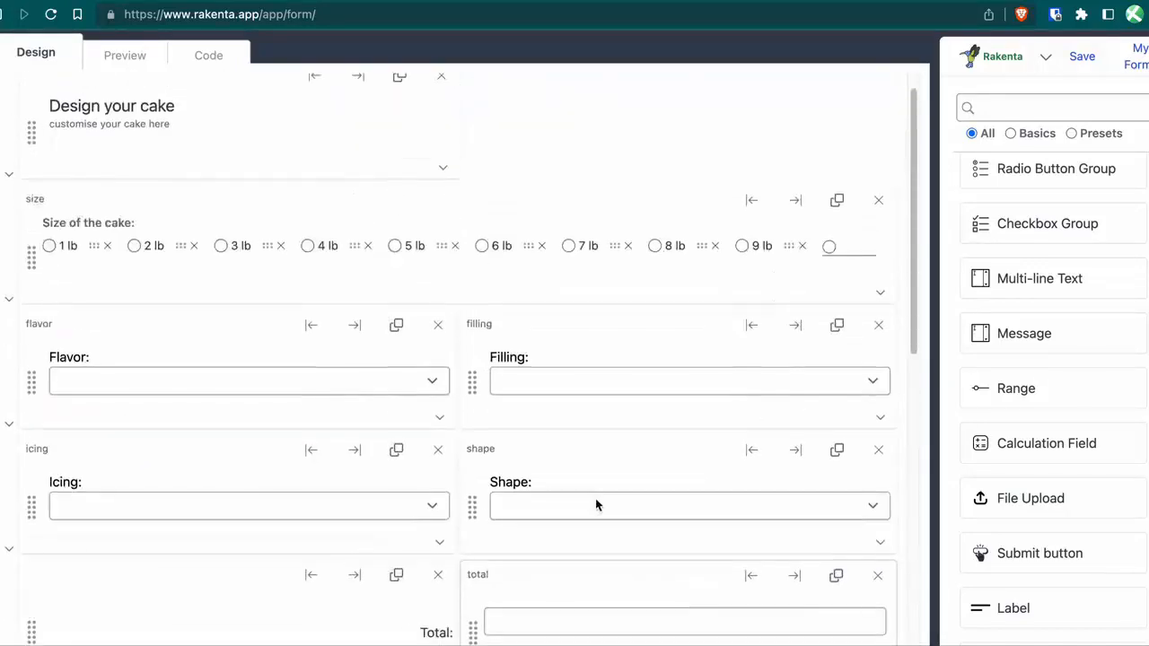
scroll(597, 504, down, 9)
scroll(597, 502, up, 10)
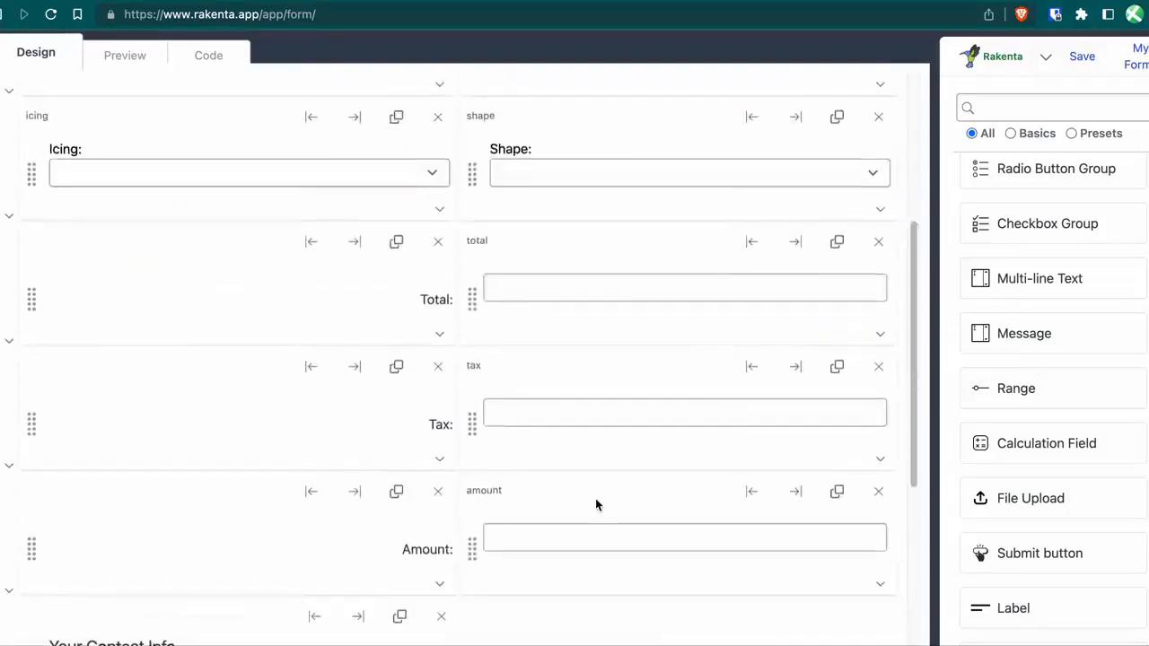
Preview the finished cake form, then review its generated Bootstrap HTML in the Code view.
click(125, 55)
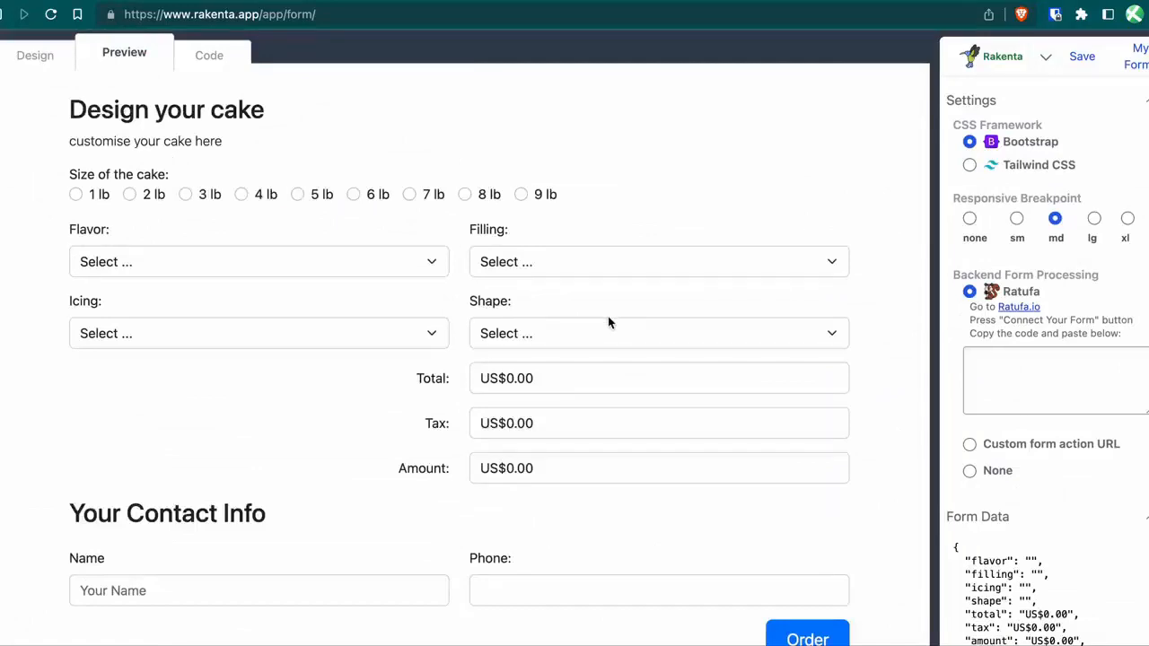
click(167, 59)
click(203, 54)
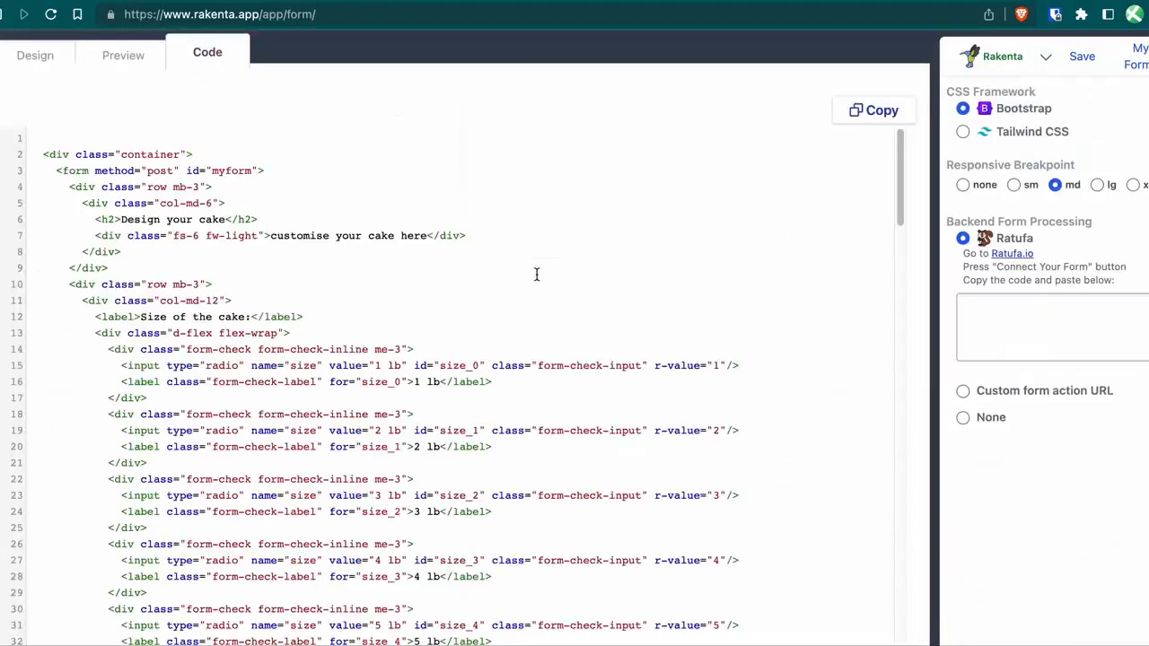
scroll(423, 403, down, 15)
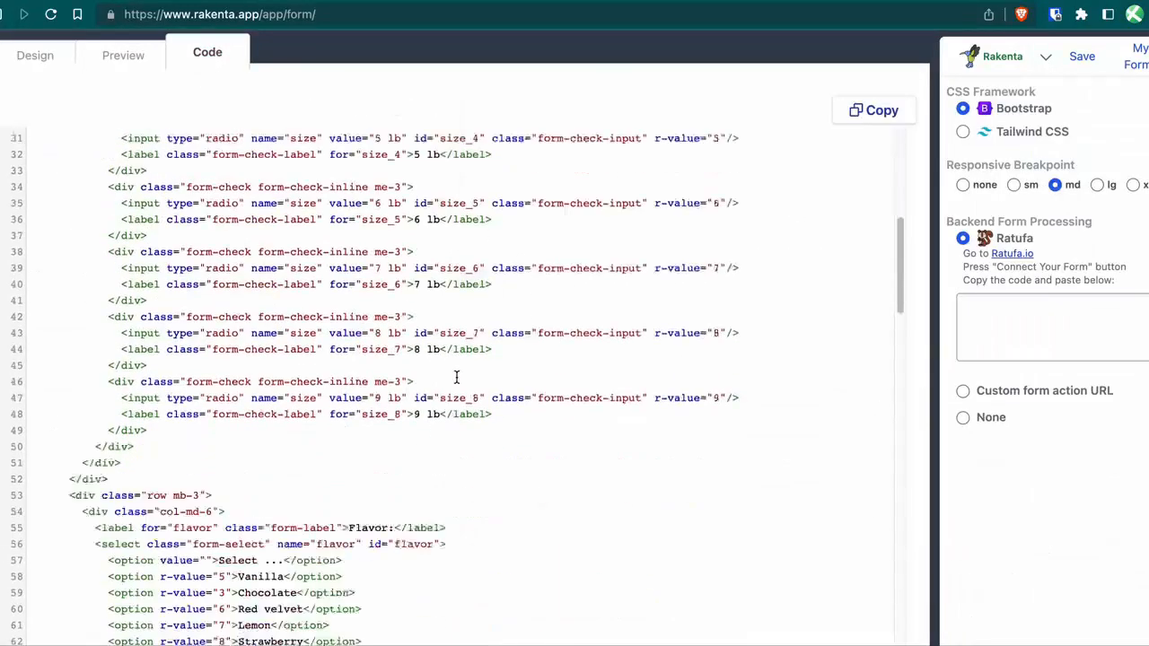
scroll(455, 360, up, 15)
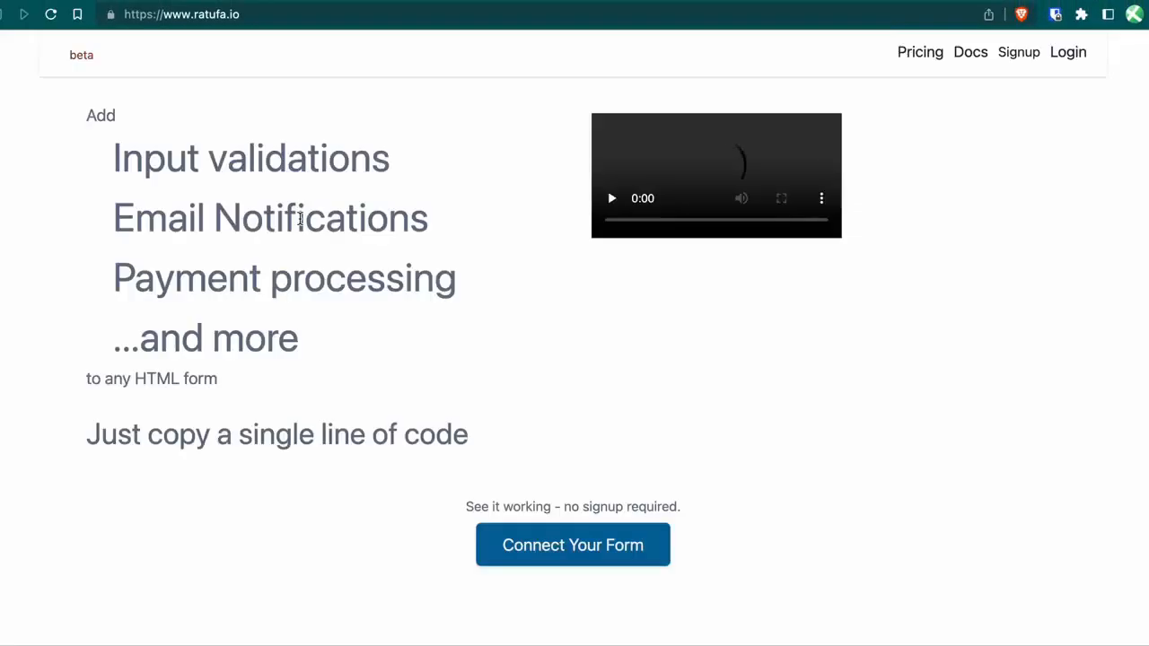
Name the new Ratufa form processor 'Cake Order Form', fixing the capitalisation.
click(552, 552)
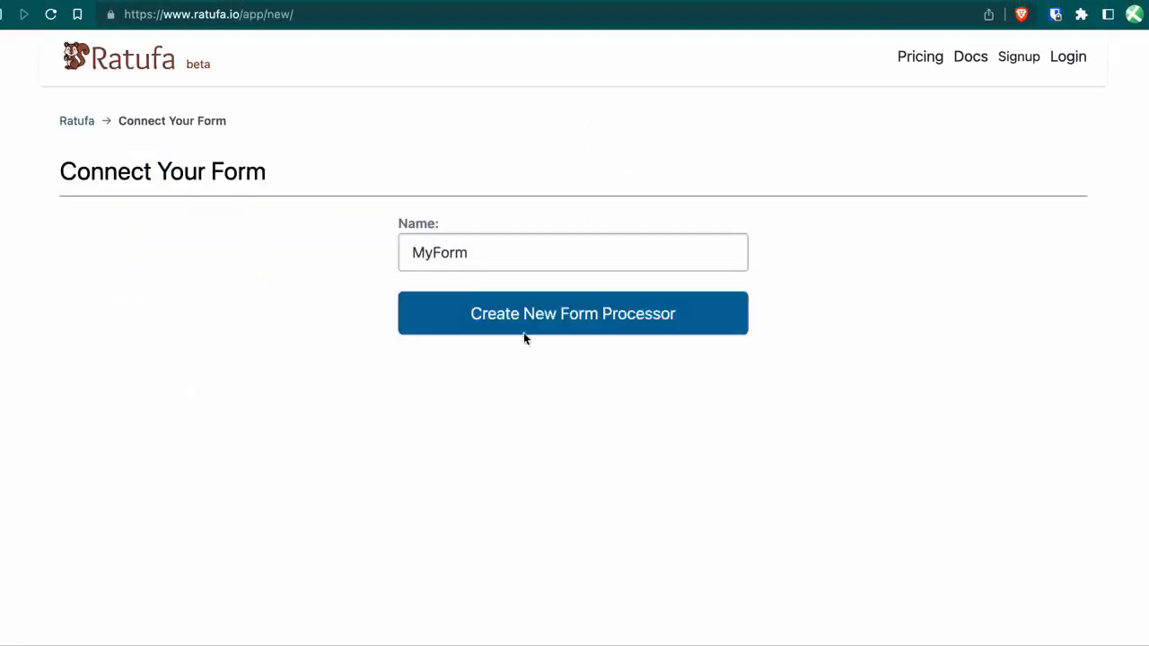
double_click(461, 250)
text(cakeOrder)
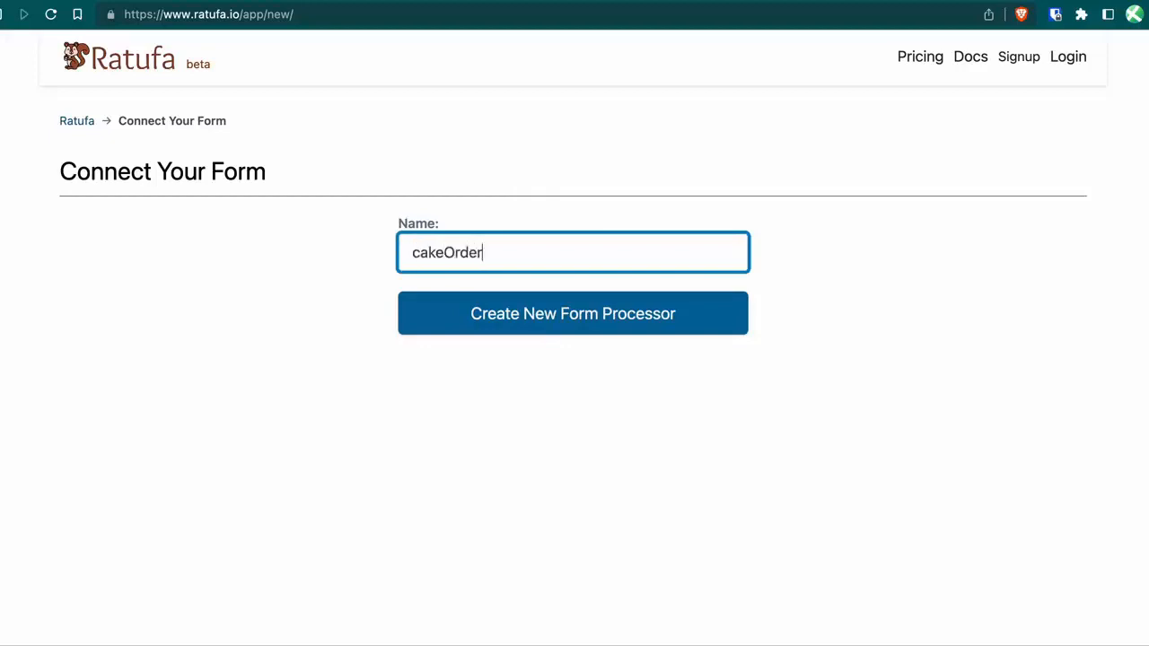
text(Form)
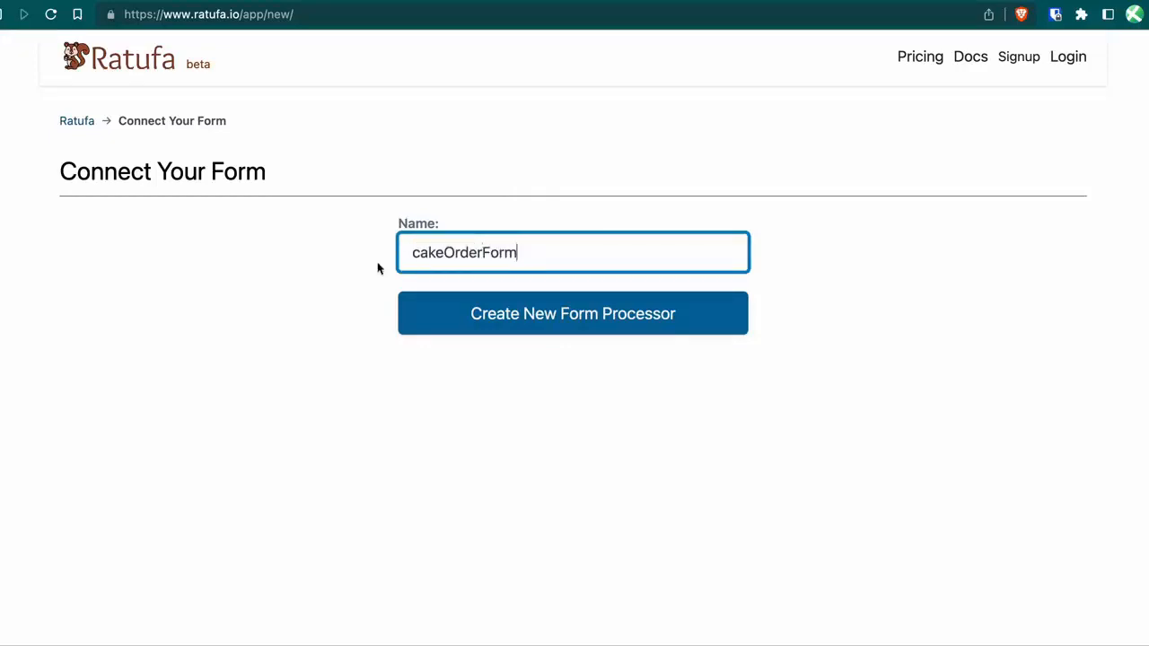
click(420, 252)
key(BackSpace)
text(C)
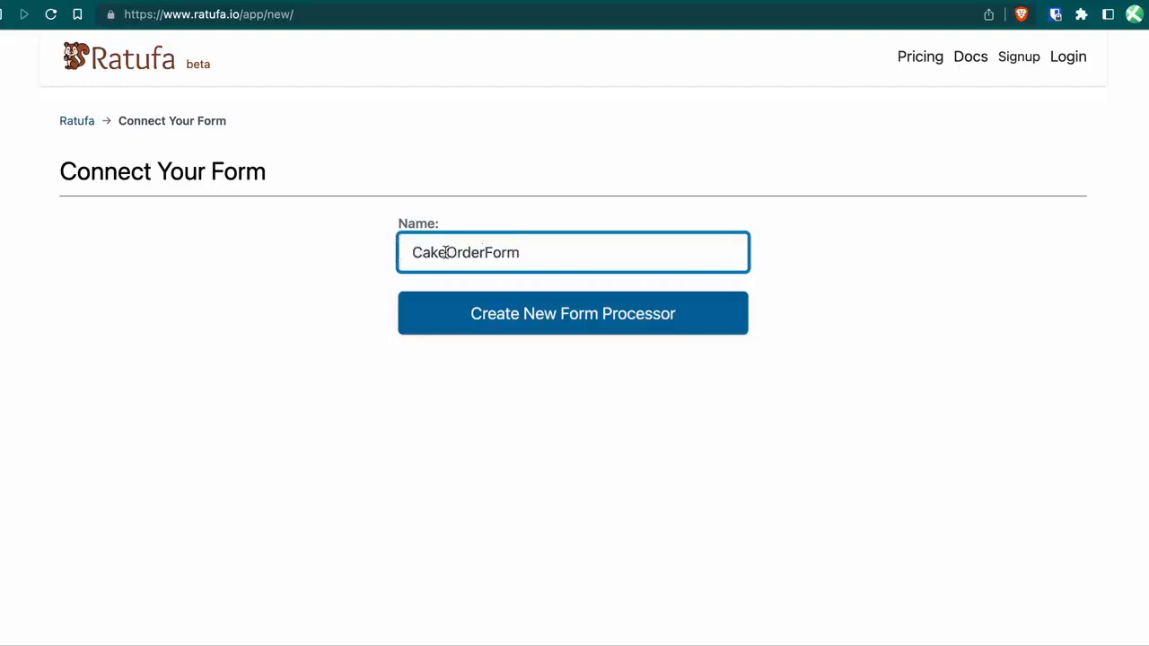
click(446, 252)
click(490, 252)
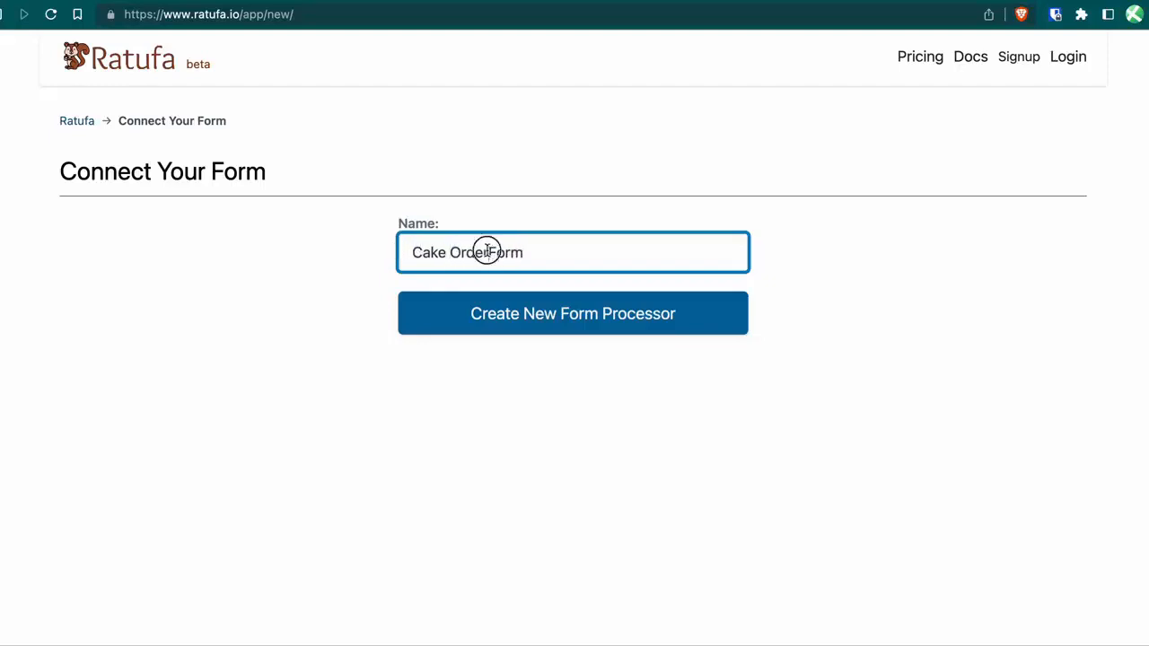
Create the form processor and copy its embed script back to Rakenta.
click(530, 314)
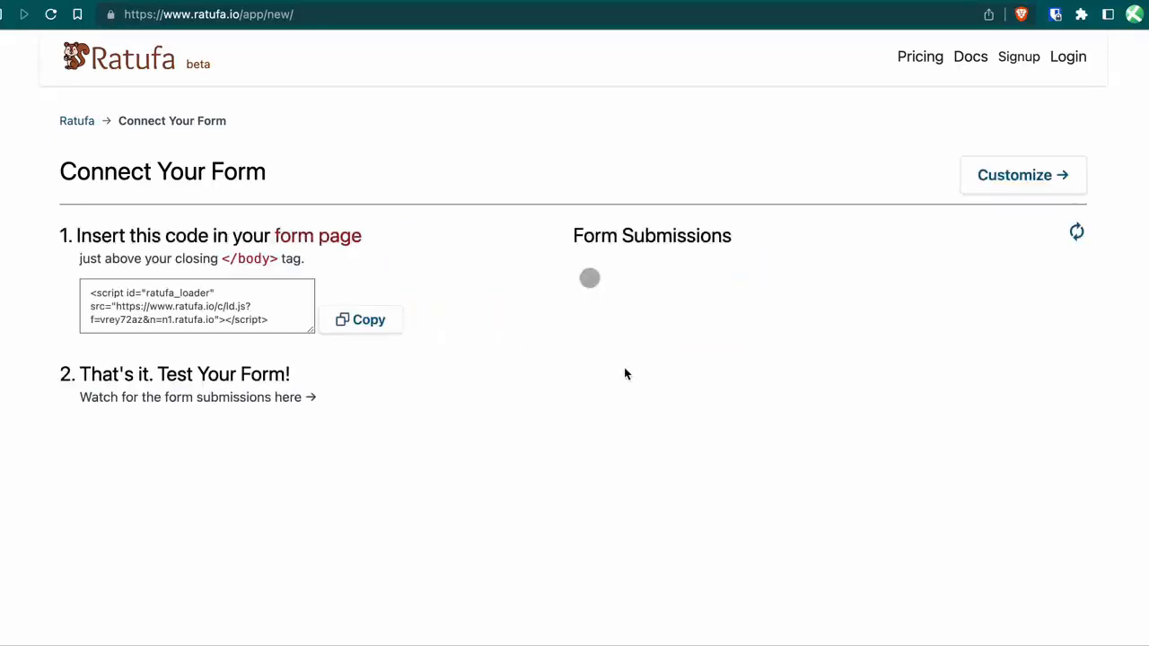
click(396, 333)
click(78, 2)
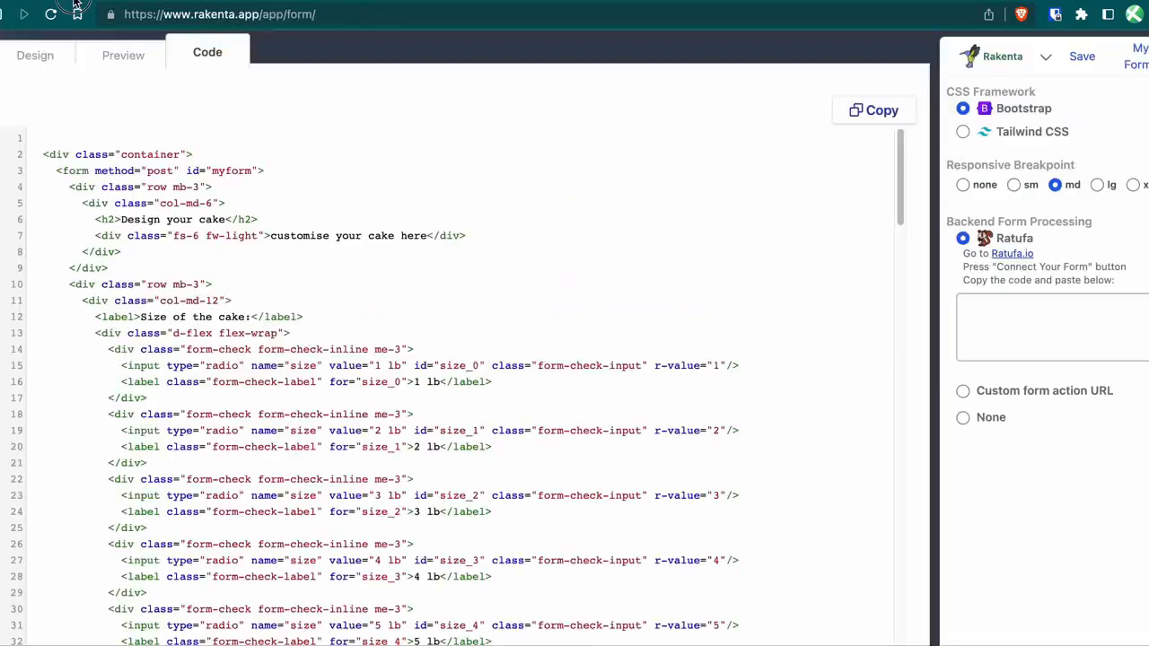
Paste the Ratufa embed script into the backend code box and preview the form.
click(1026, 339)
key(super+v)
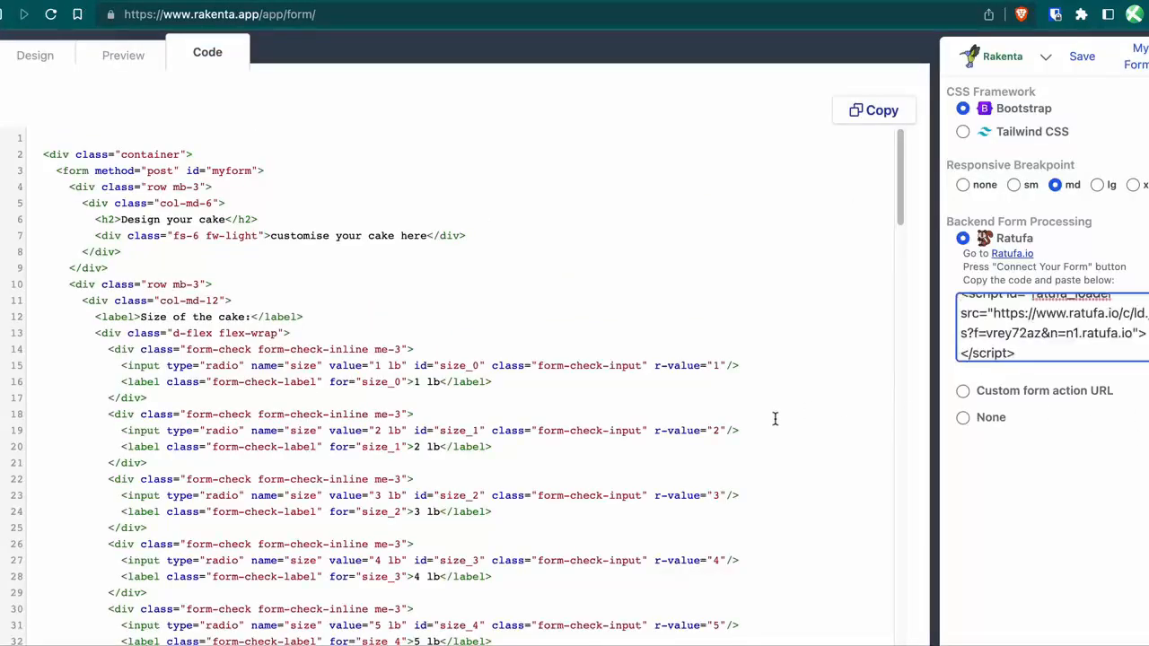
click(123, 56)
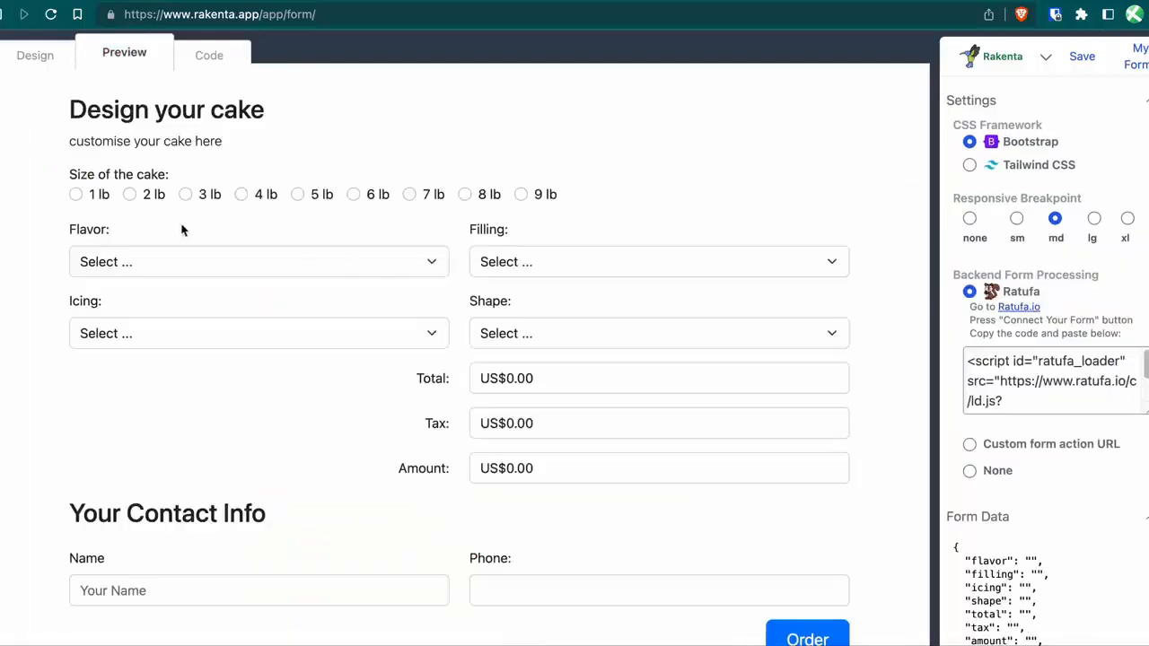
Choose a 3 lb Lemon cake with Whipped cream filling, Ganache icing and Rectangular shape.
click(186, 195)
click(269, 265)
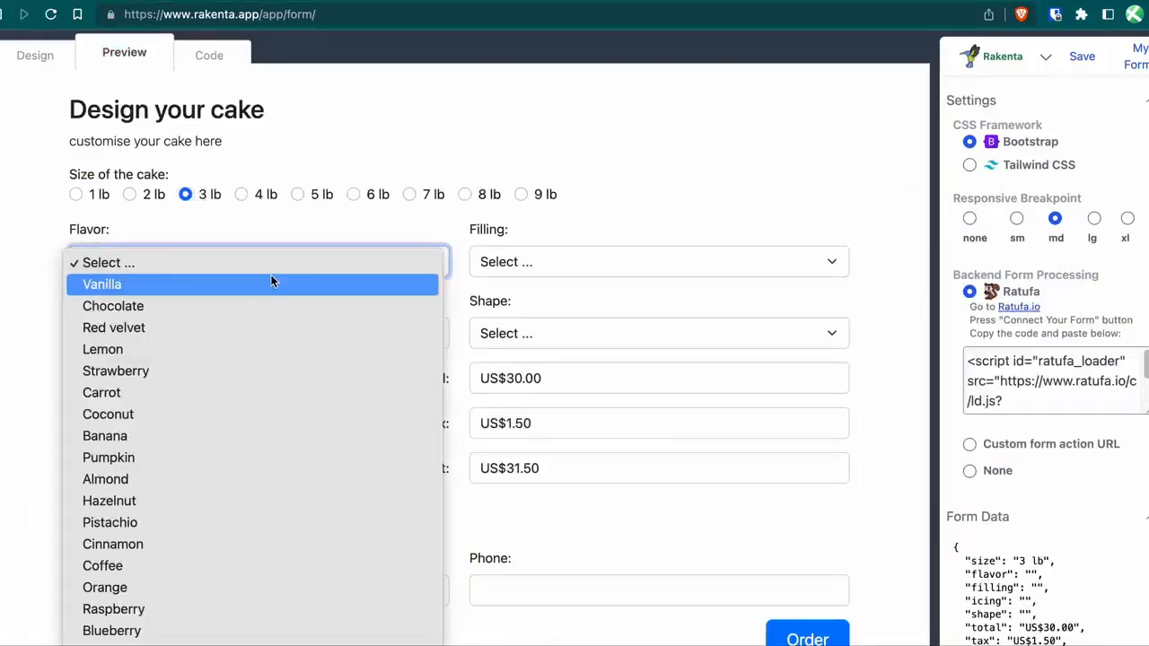
click(267, 343)
click(600, 264)
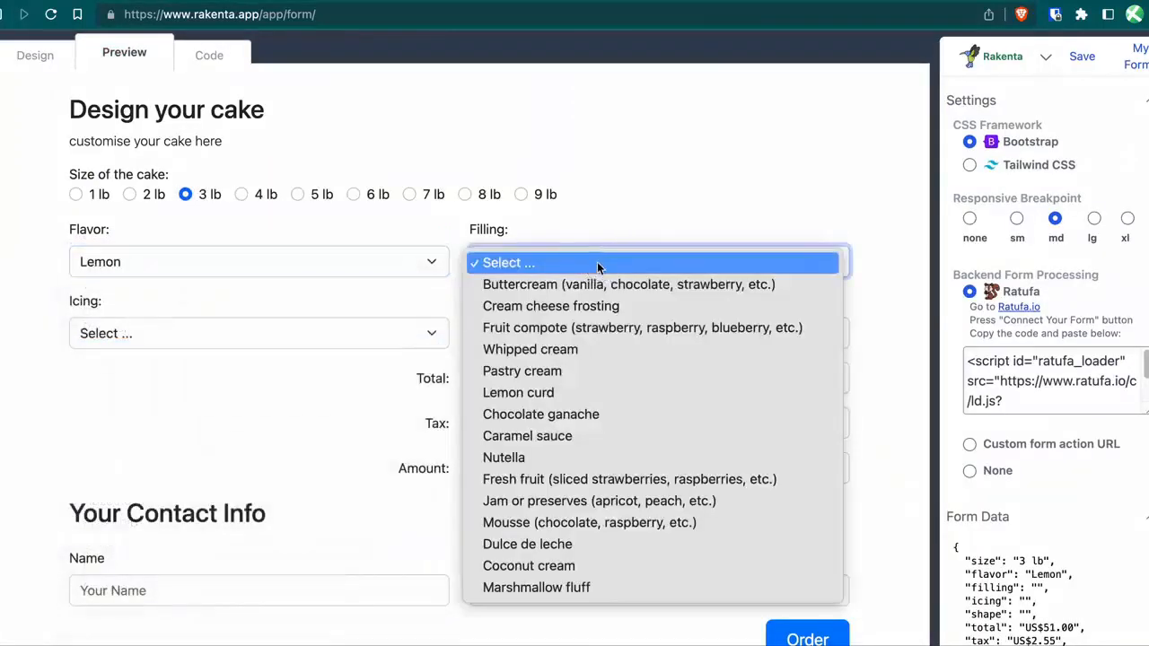
click(601, 356)
click(279, 332)
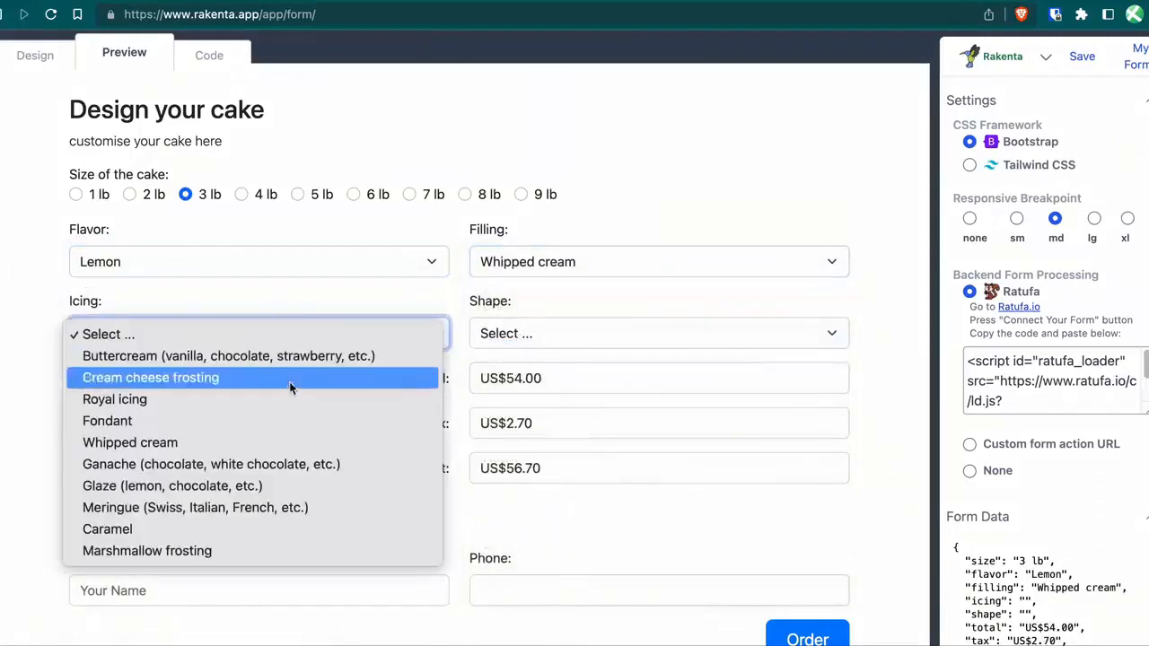
click(287, 462)
click(589, 345)
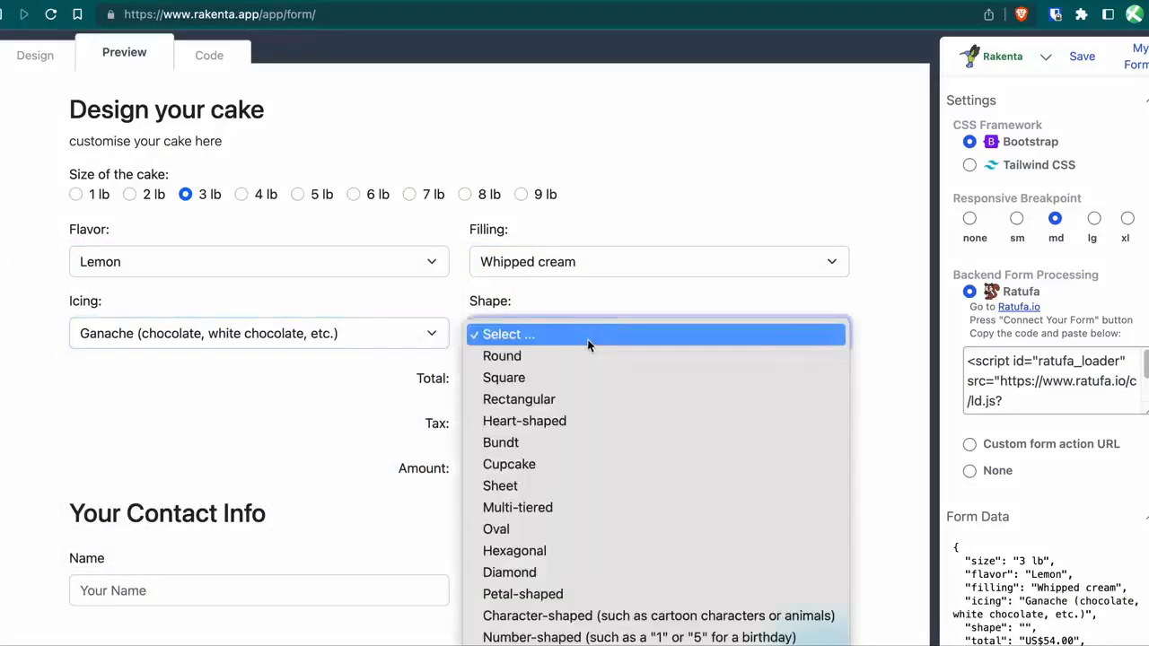
click(585, 391)
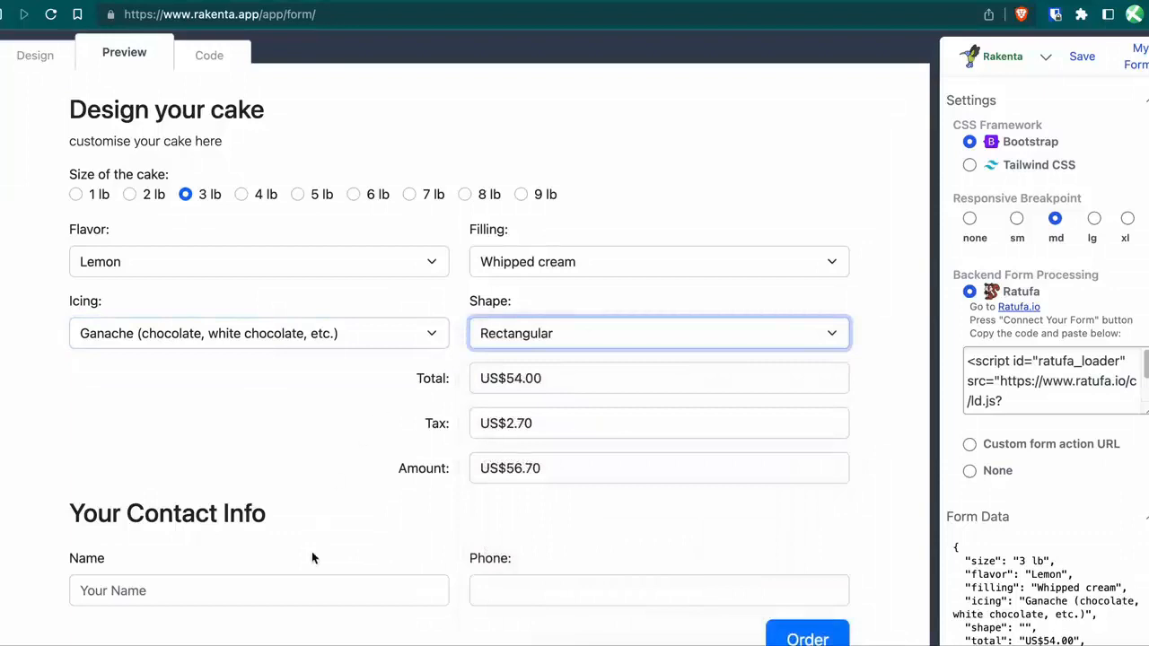
Enter a contact name and phone number, then submit the test order.
click(313, 589)
text(Me)
key(Tab)
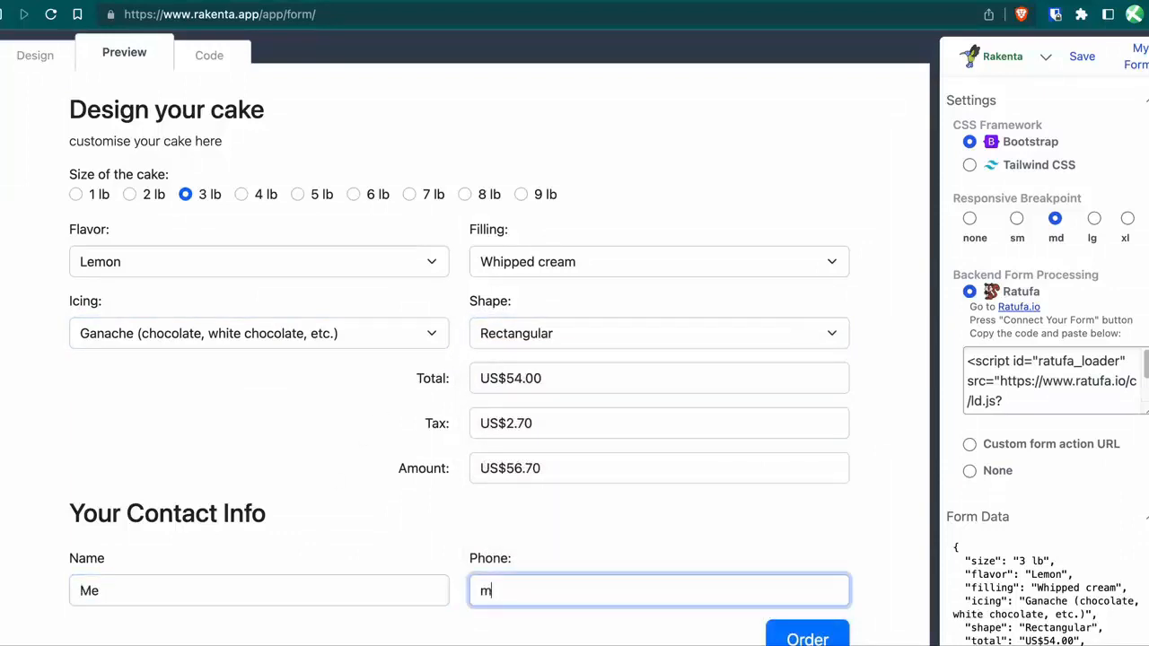
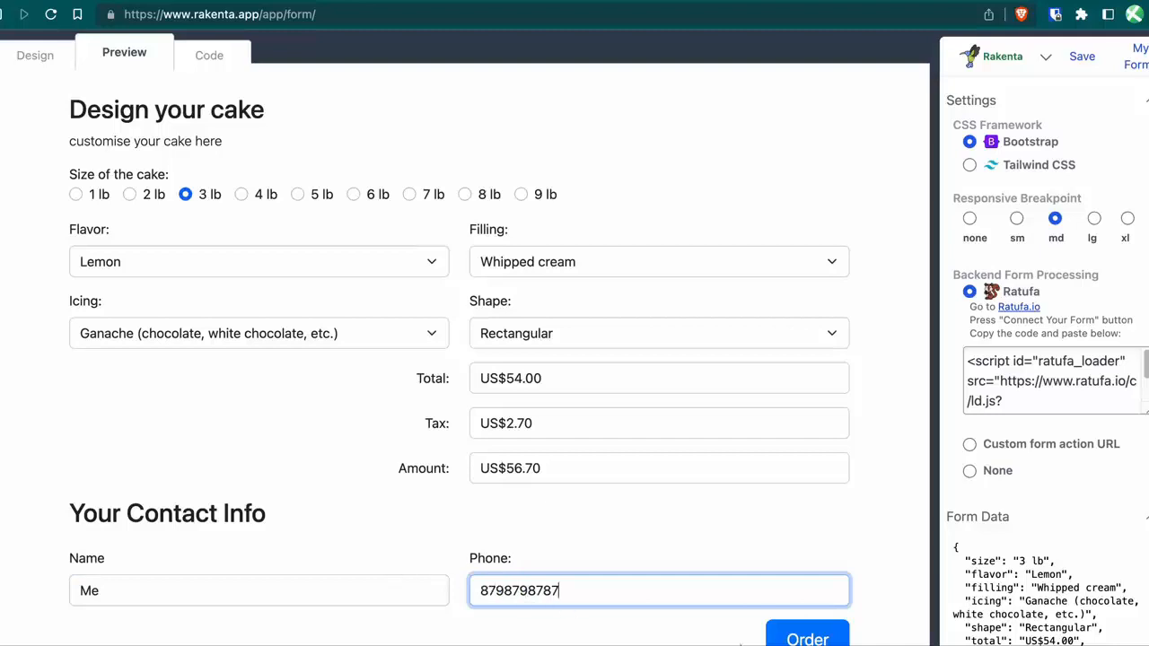
click(772, 637)
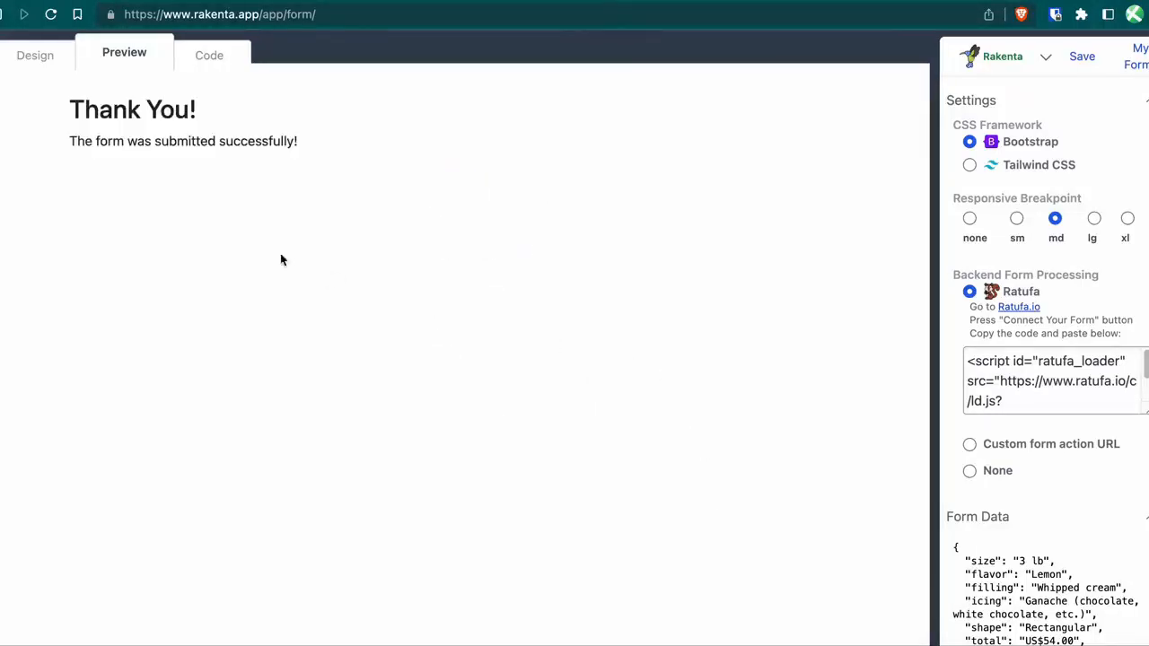
Expand the test order in Ratufa submissions and verify 3 lb, Rectangular and US$54.00 total.
click(253, 3)
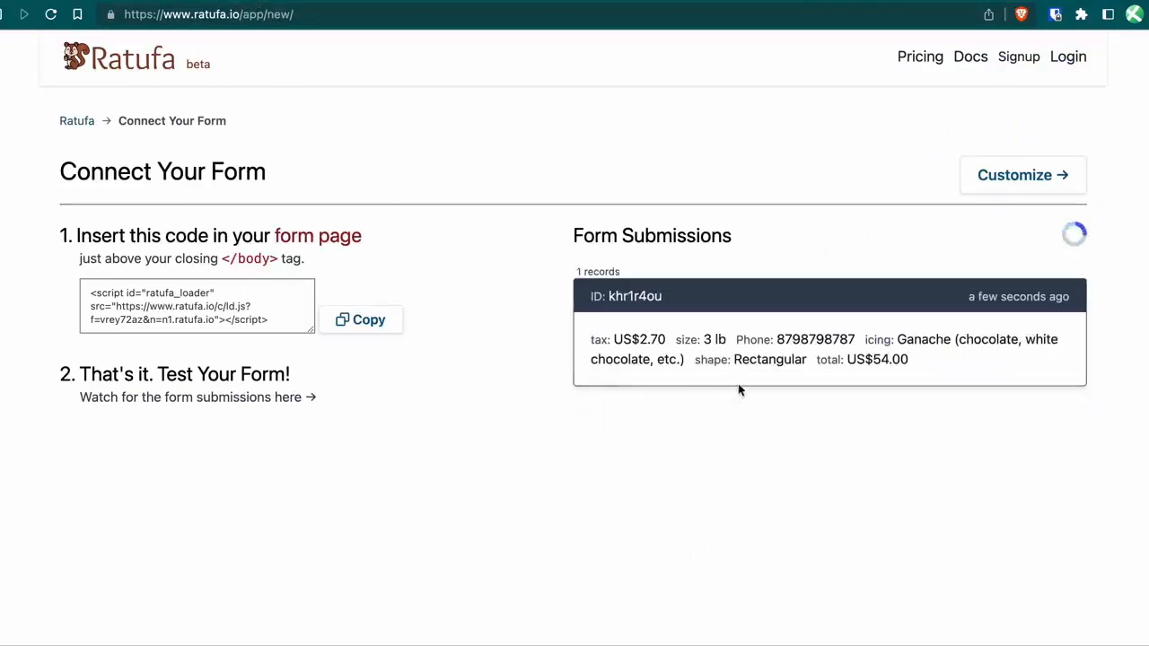
click(761, 366)
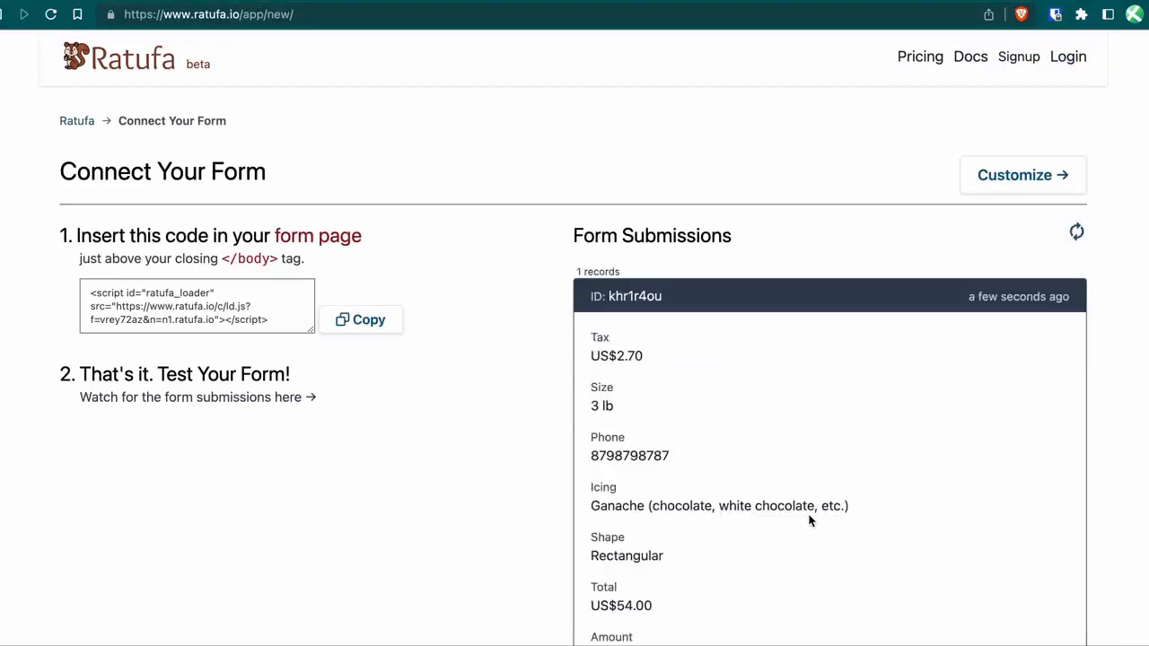
scroll(809, 521, down, 3)
scroll(809, 521, down, 3)
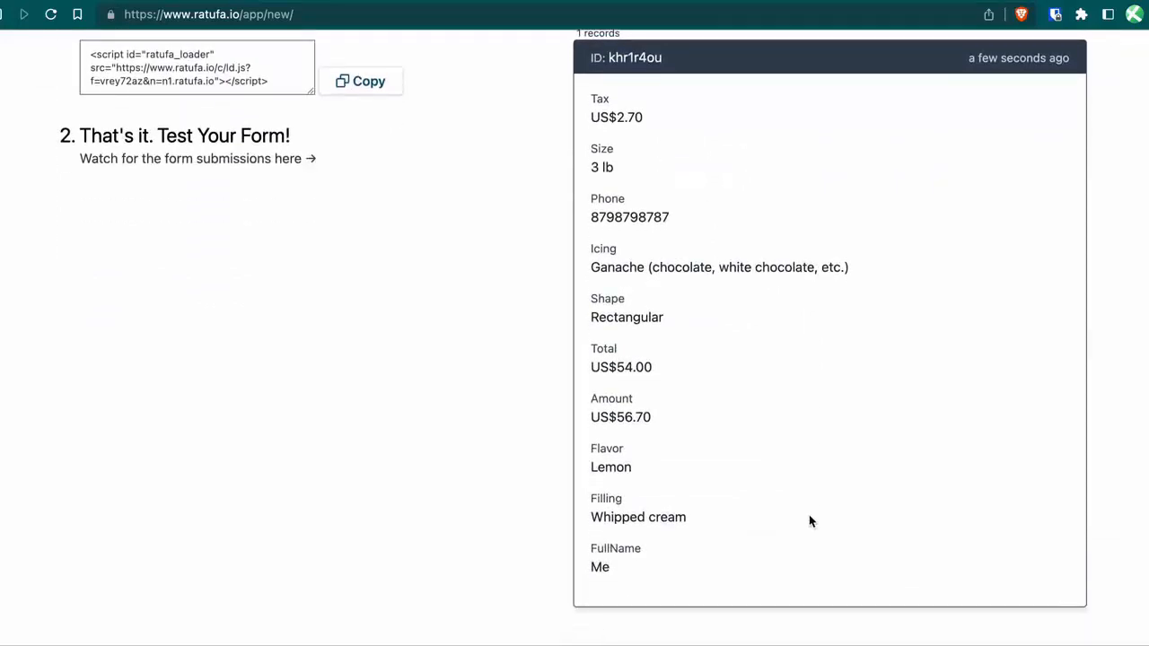
scroll(809, 517, up, 6)
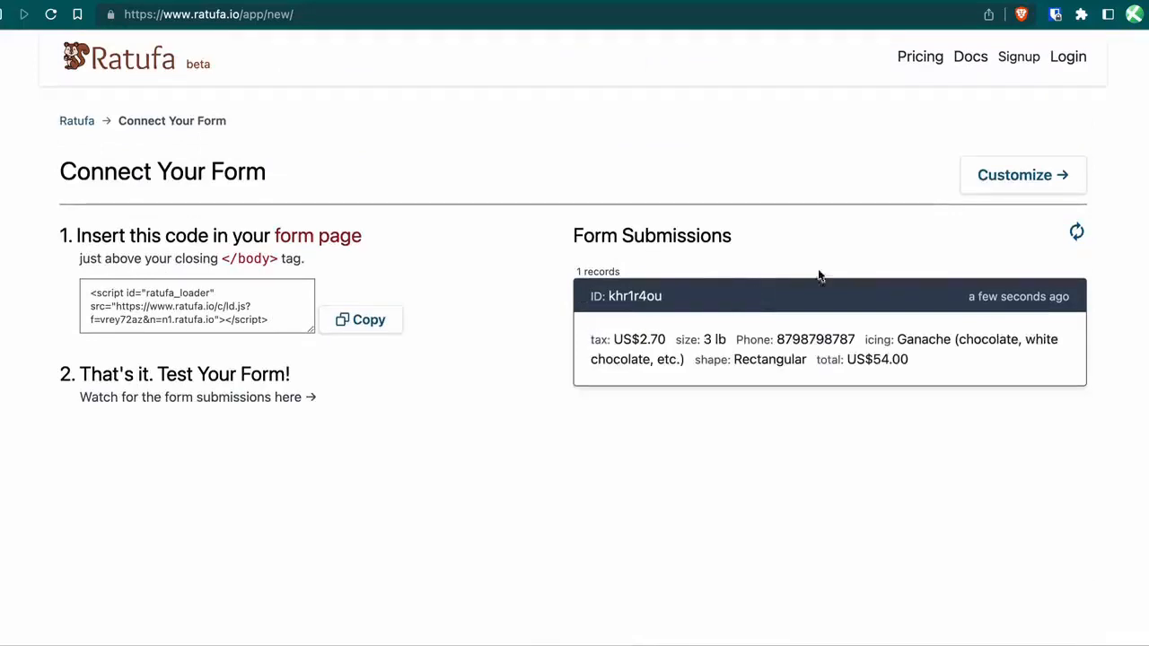
click(1003, 175)
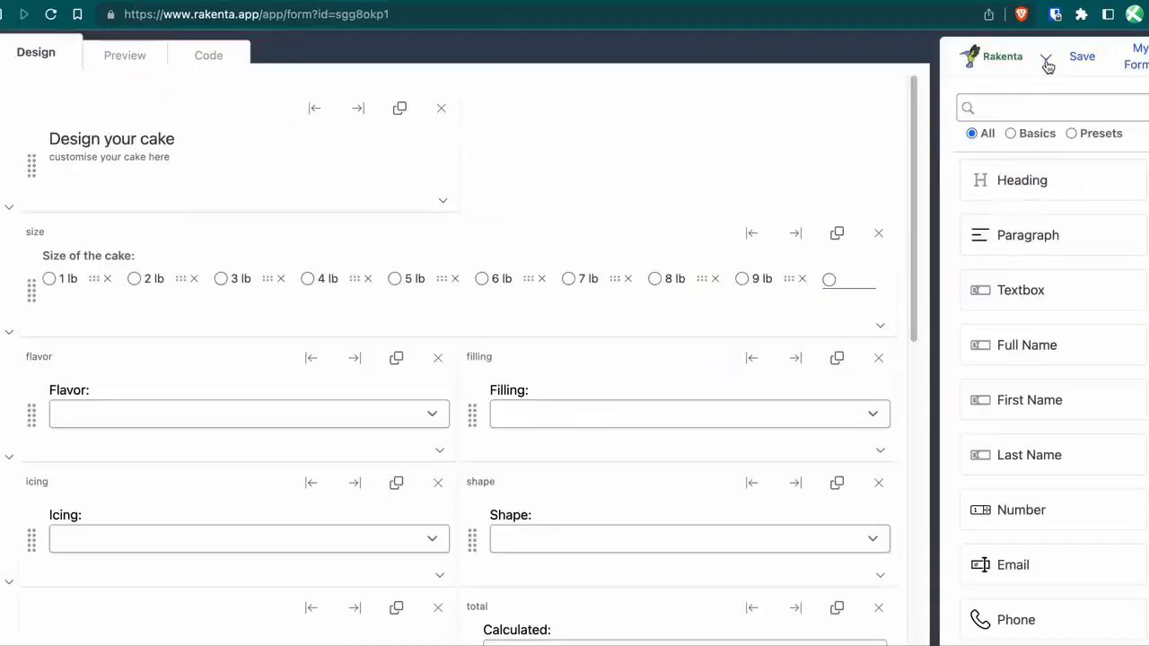
Change the form name from MyForm to 'Cake order Form' and save it.
click(1046, 61)
double_click(1023, 130)
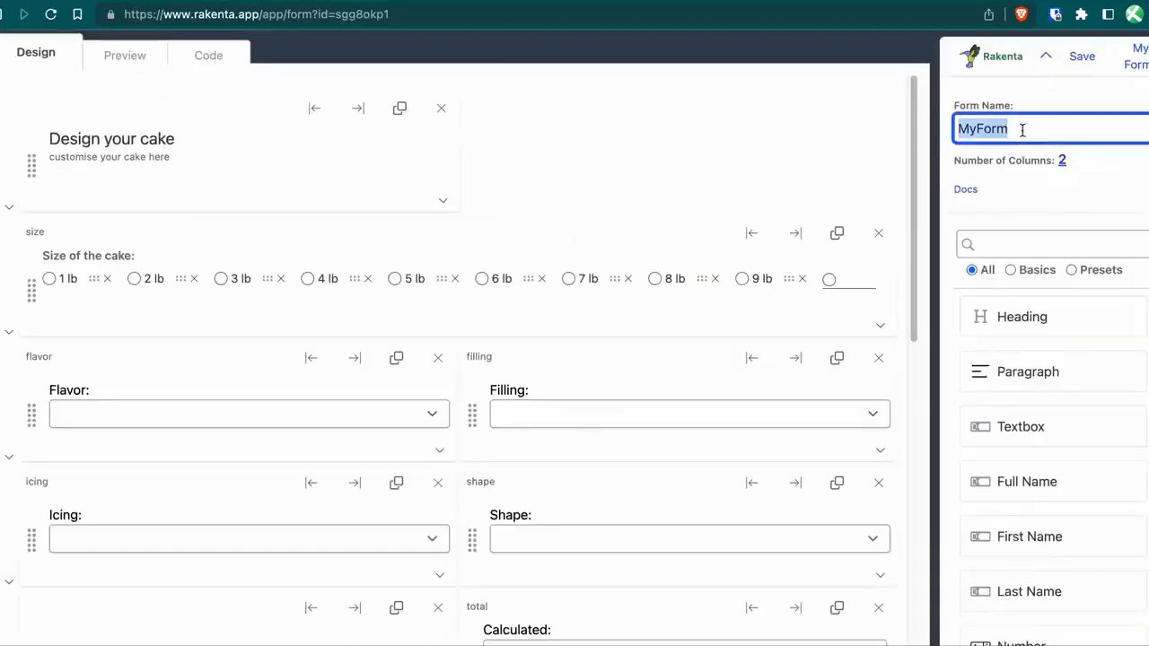
text(Cake o)
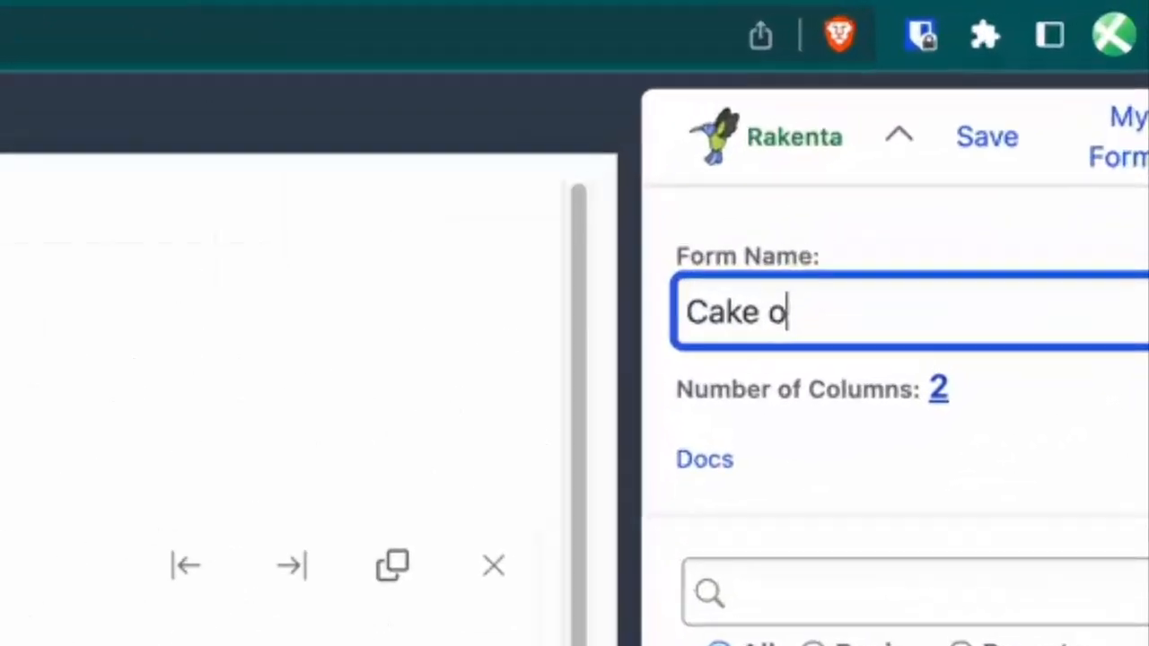
text(rder For)
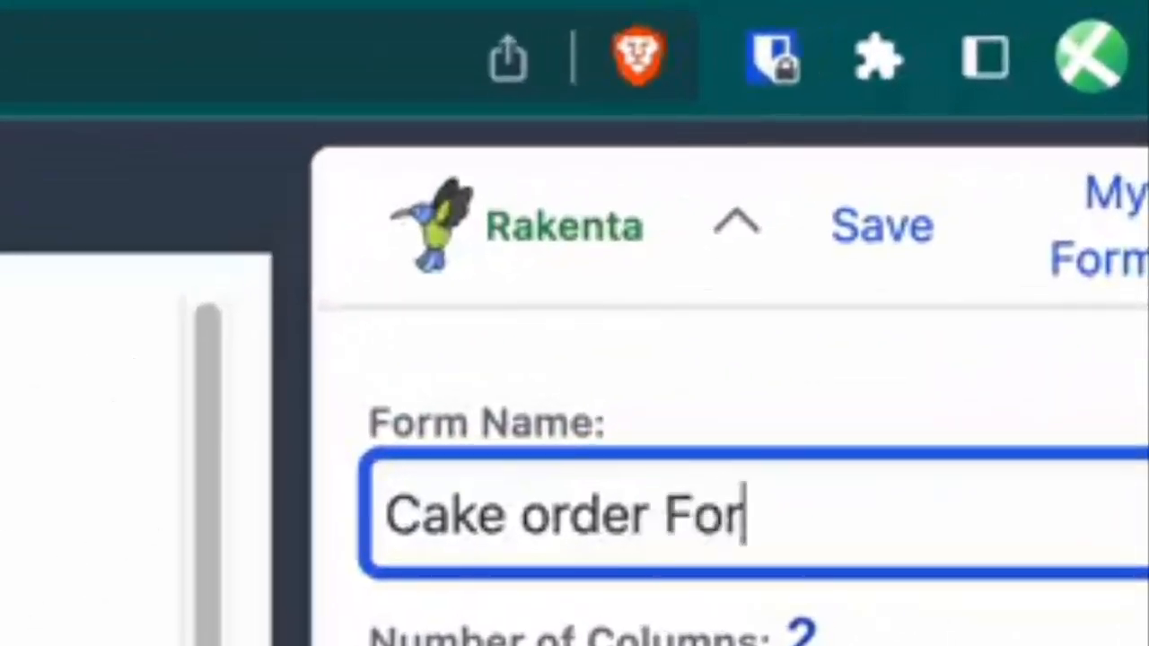
text(m)
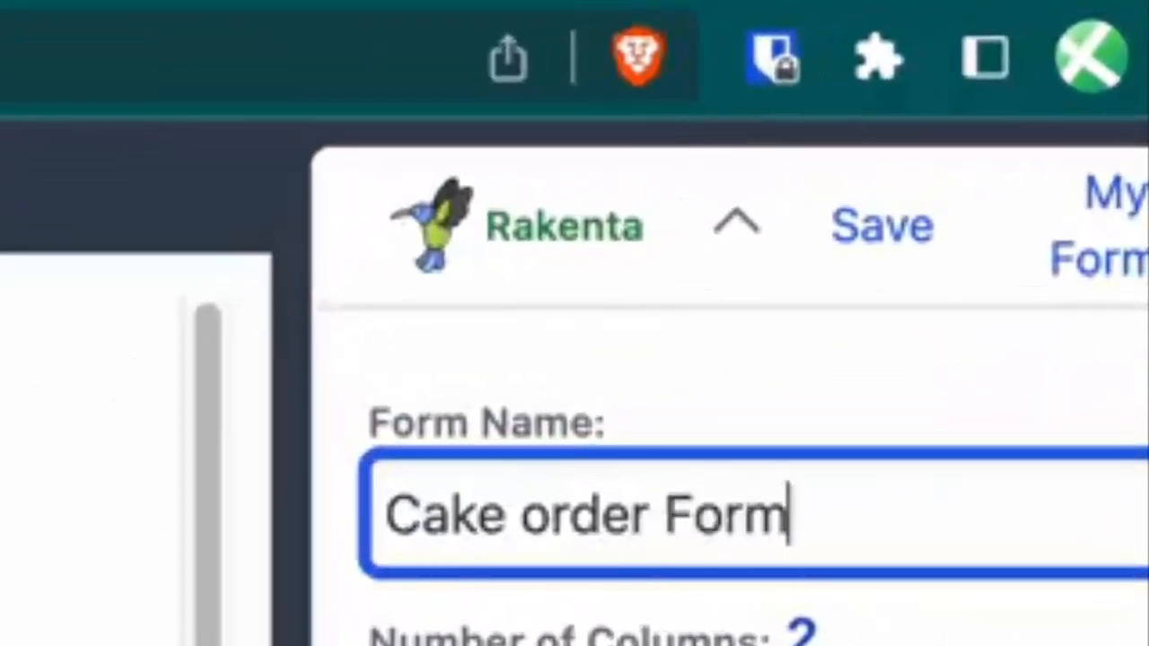
click(860, 305)
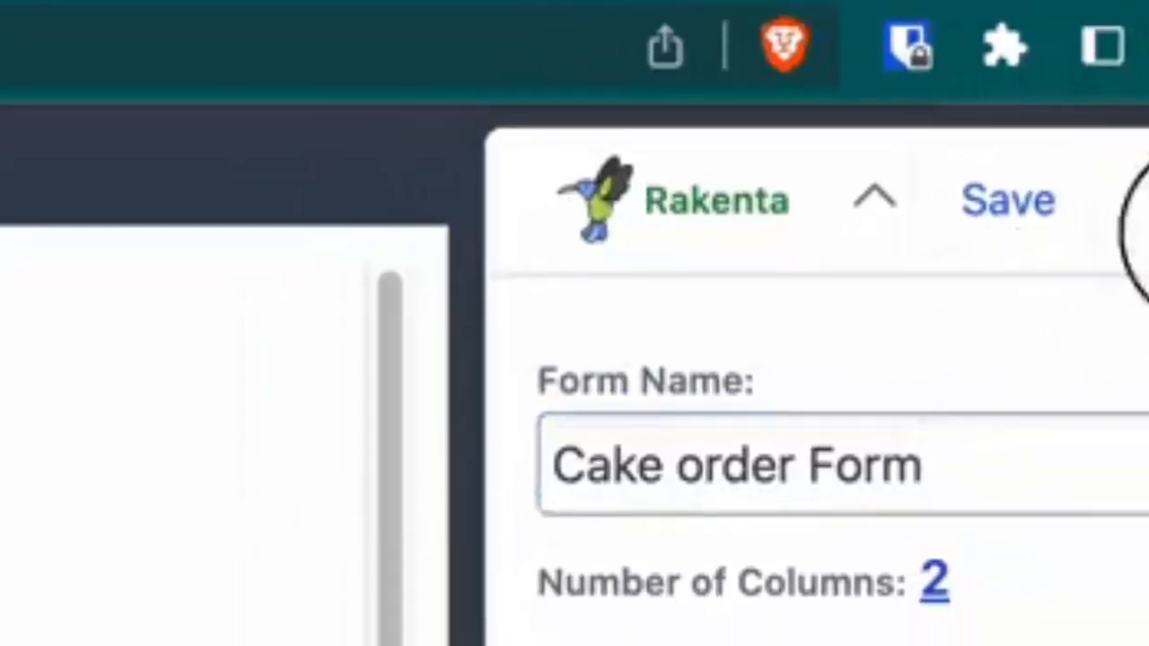